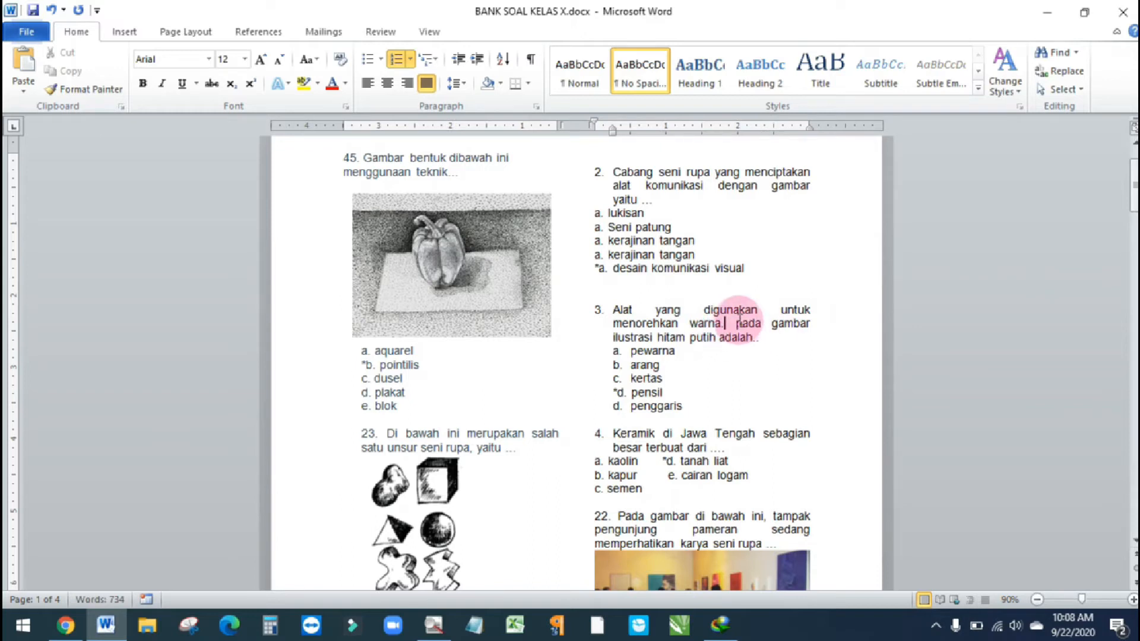
Step: Split question 3 after "menorehkan warna." and place "pada gambar ilustrasi hitam putih adalah.." on its own unnumbered, indented line
key("Return")
key("Return")
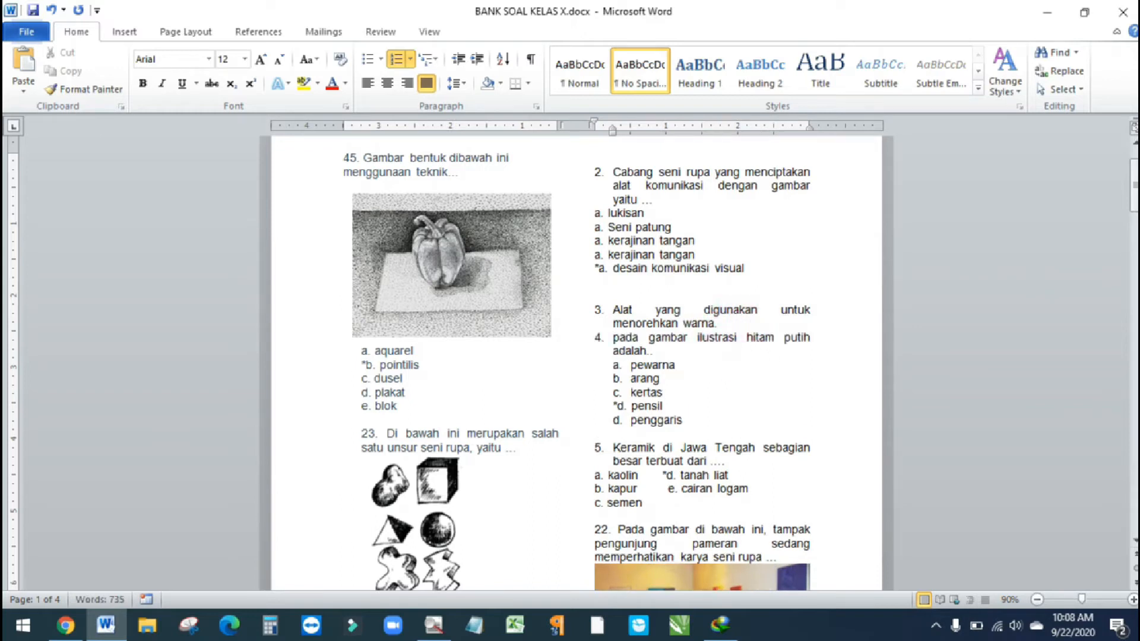
left_click_drag(622, 339, 615, 359)
left_click(393, 74)
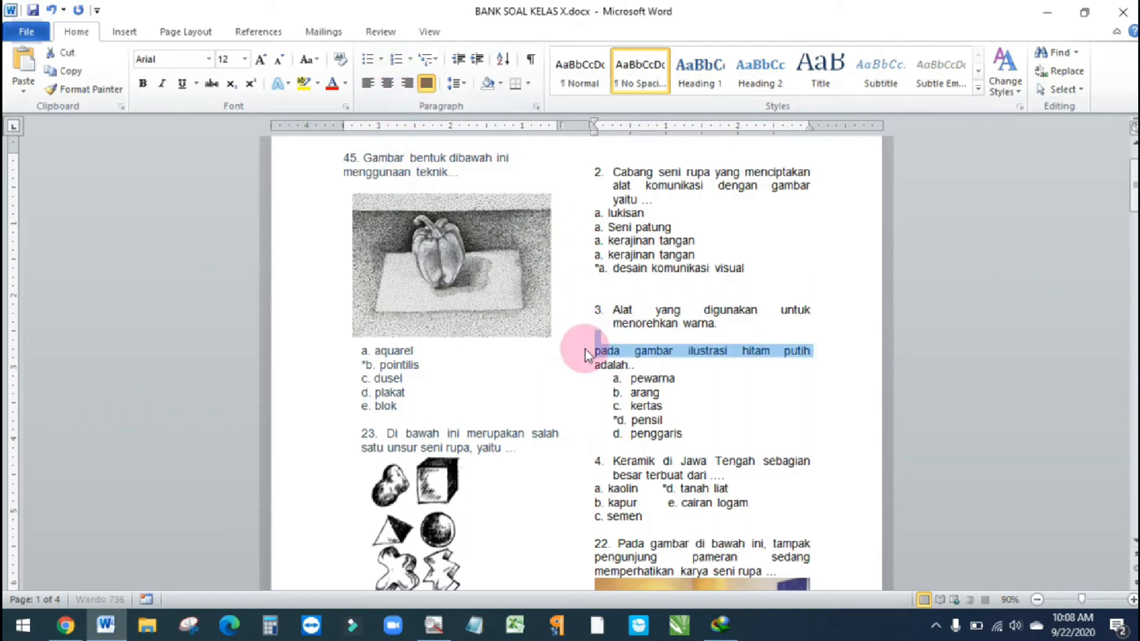
left_click(619, 334)
key("Delete")
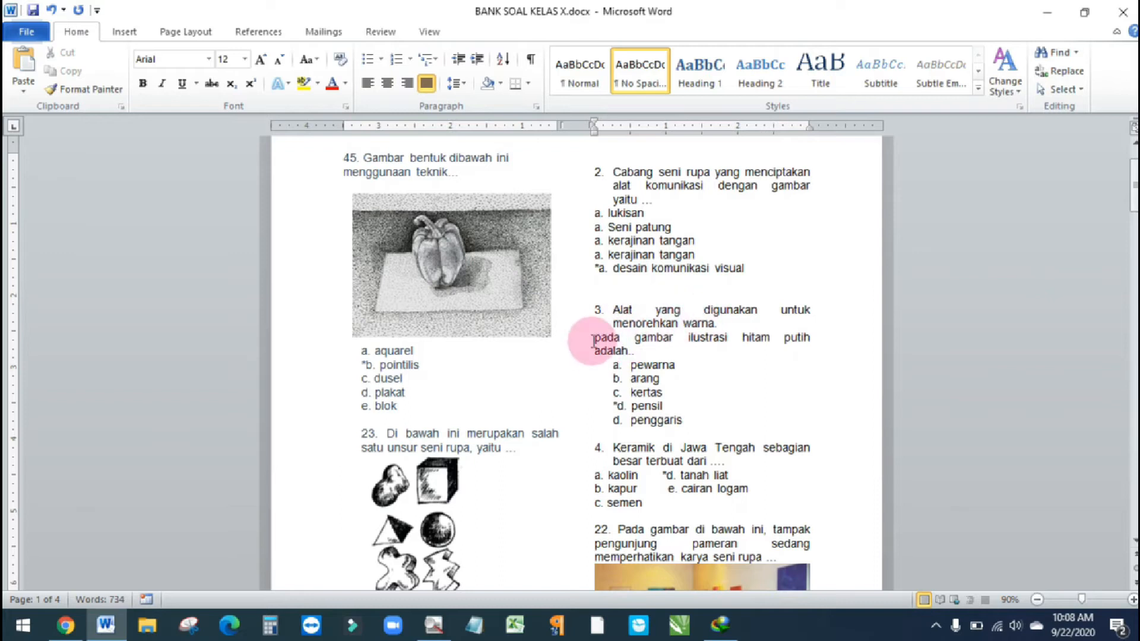
key("Tab")
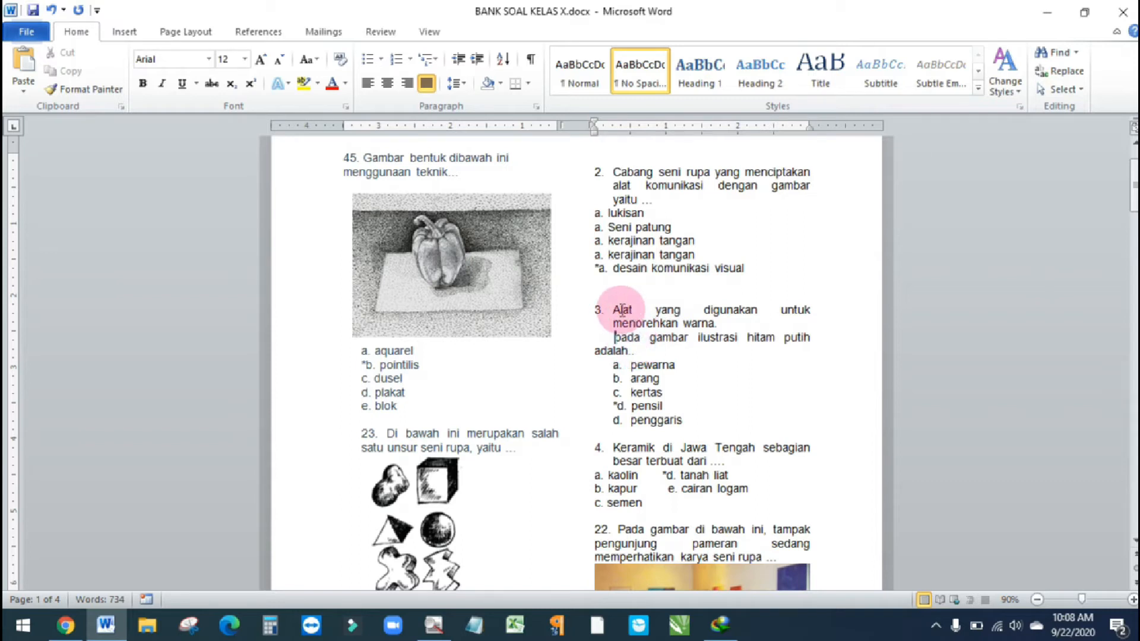
scroll(618, 374, "down", 2)
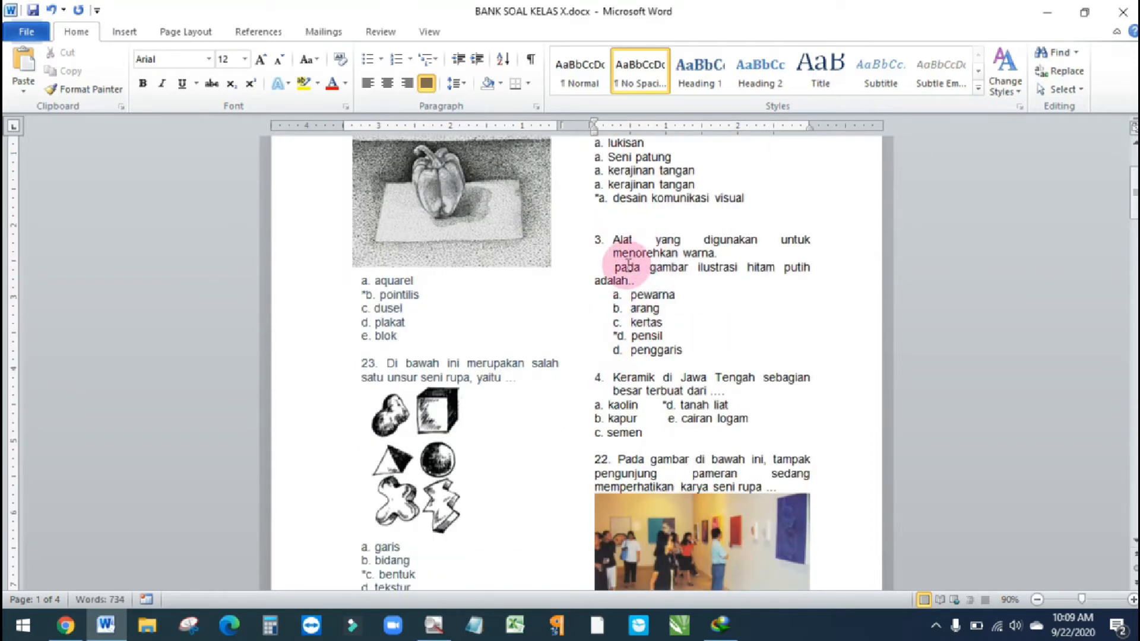
left_click(726, 247)
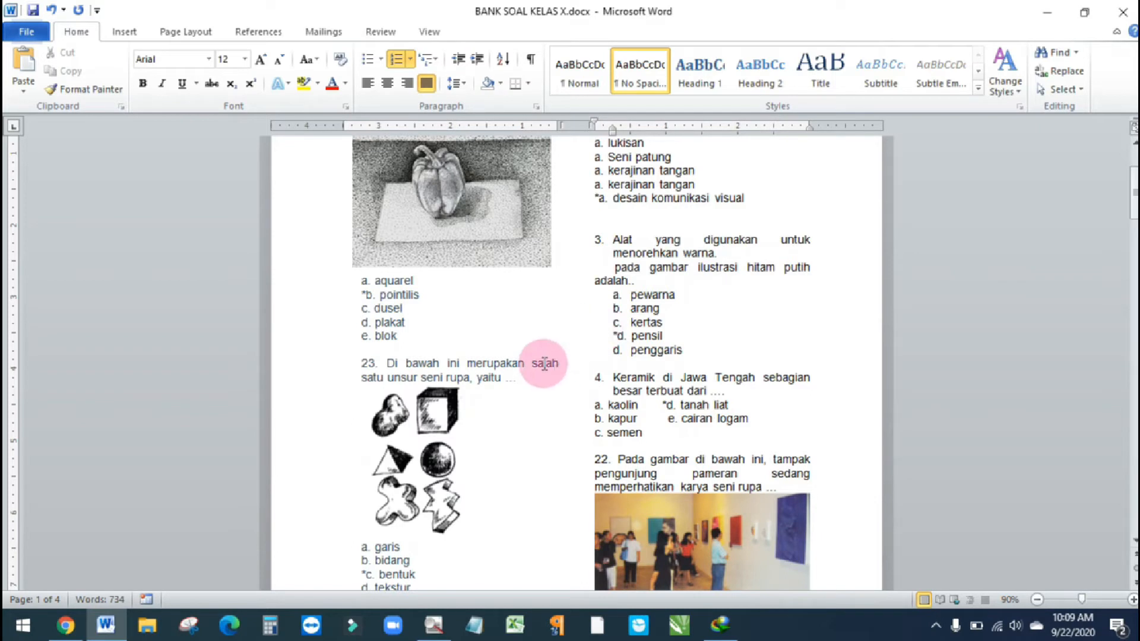
scroll(622, 423, "down", 9)
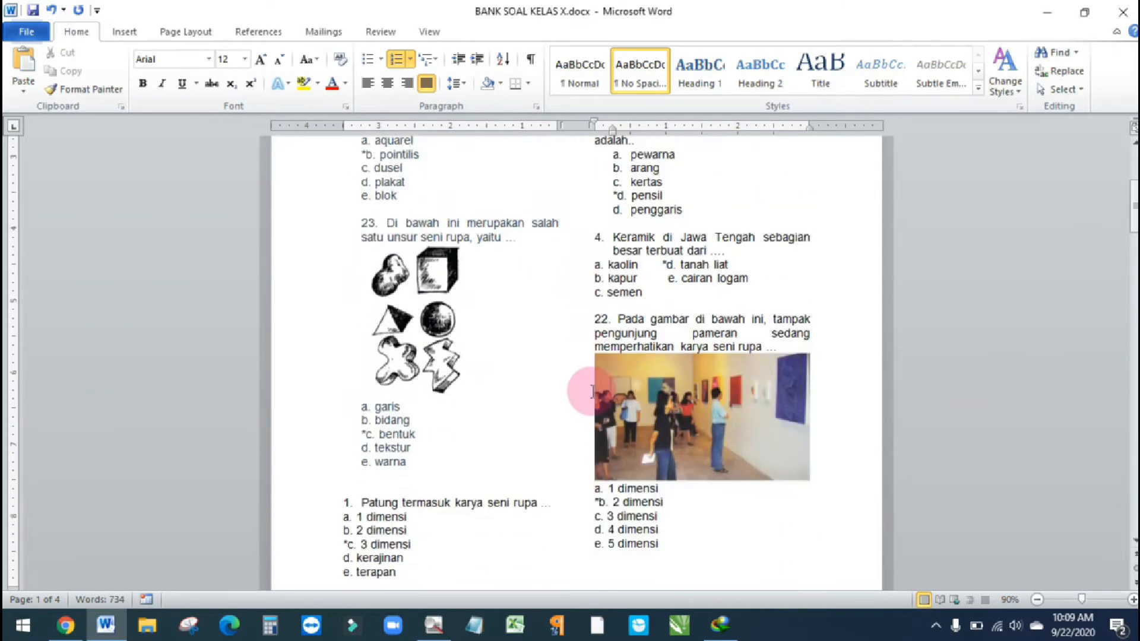
scroll(473, 433, "up", 12)
scroll(546, 428, "down", 4)
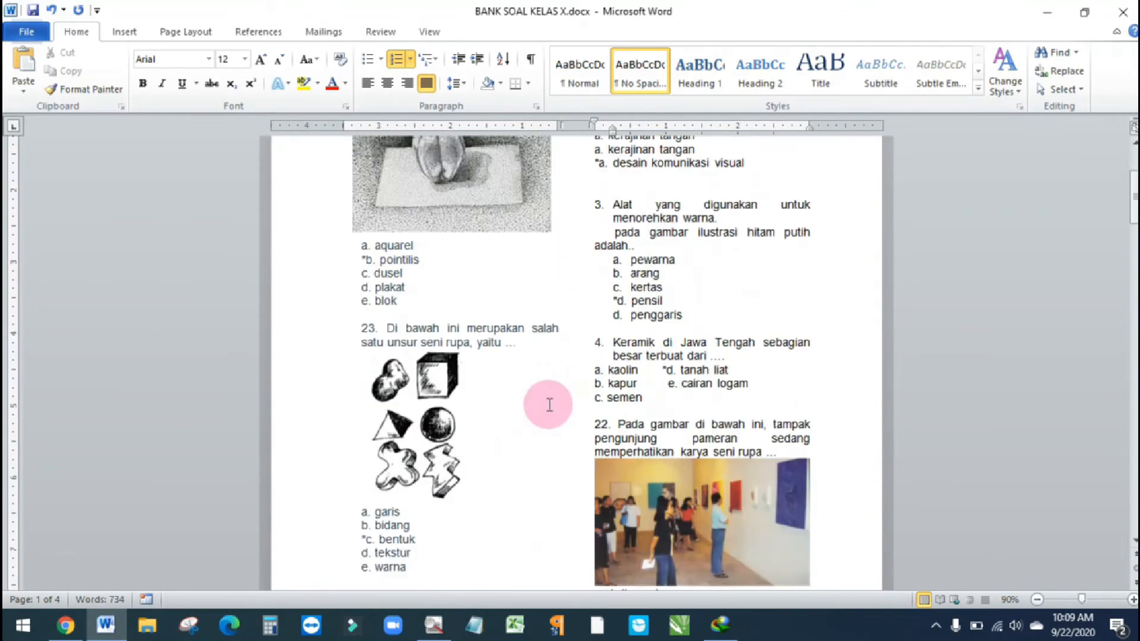
scroll(544, 452, "up", 4)
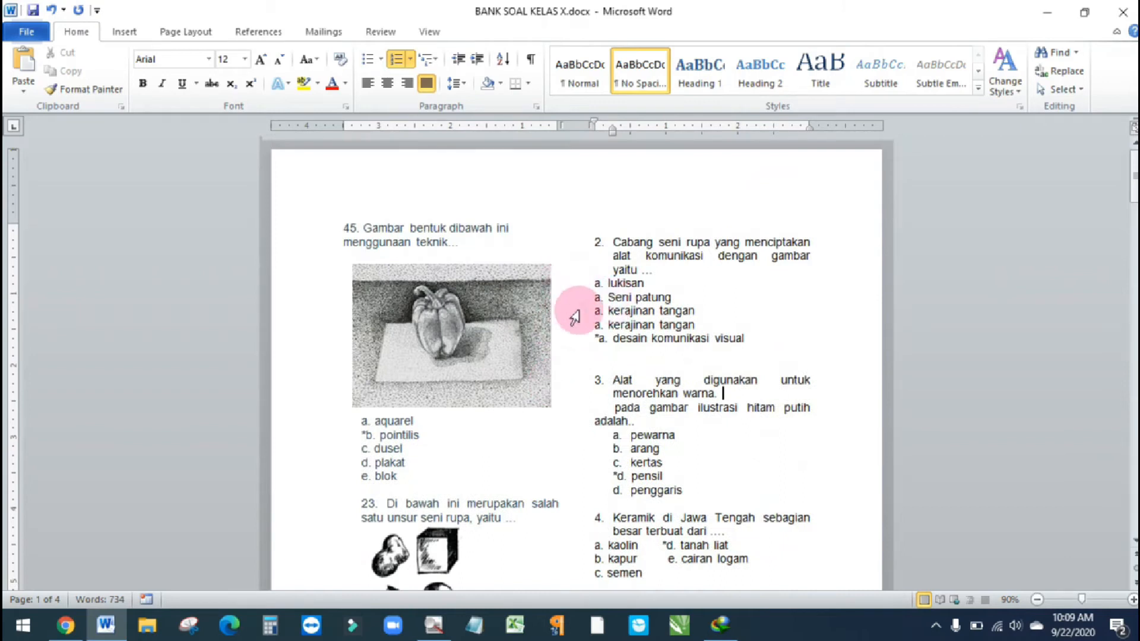
scroll(587, 297, "down", 3)
scroll(620, 241, "up", 3)
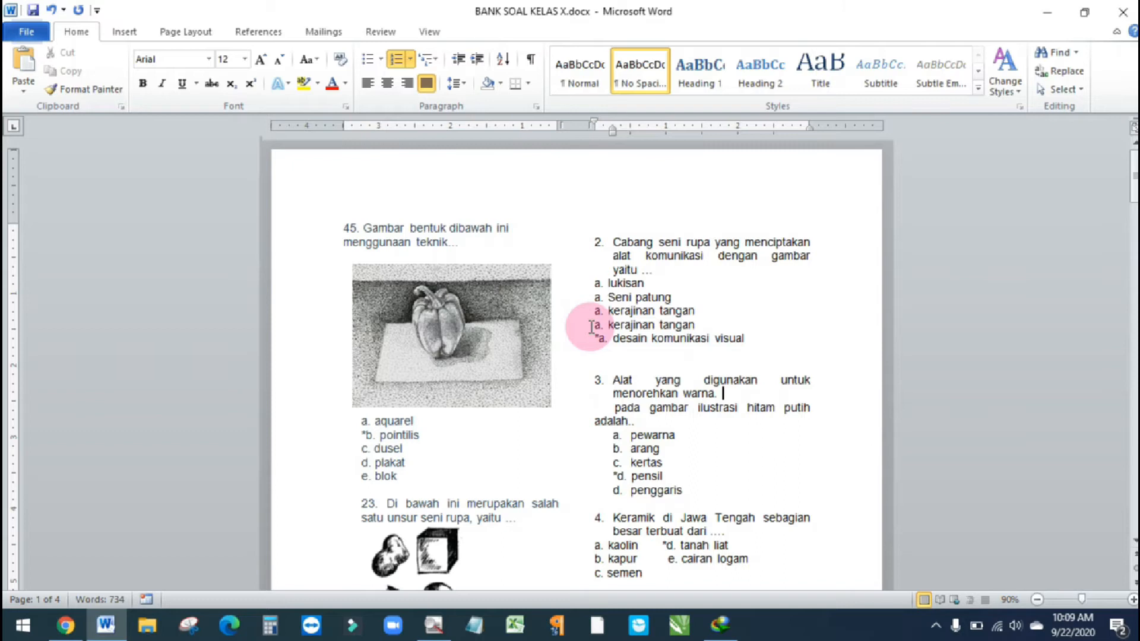
Step: Copy the entire content of the BANK SOAL KELAS X document and switch to Chrome
key("ctrl+a")
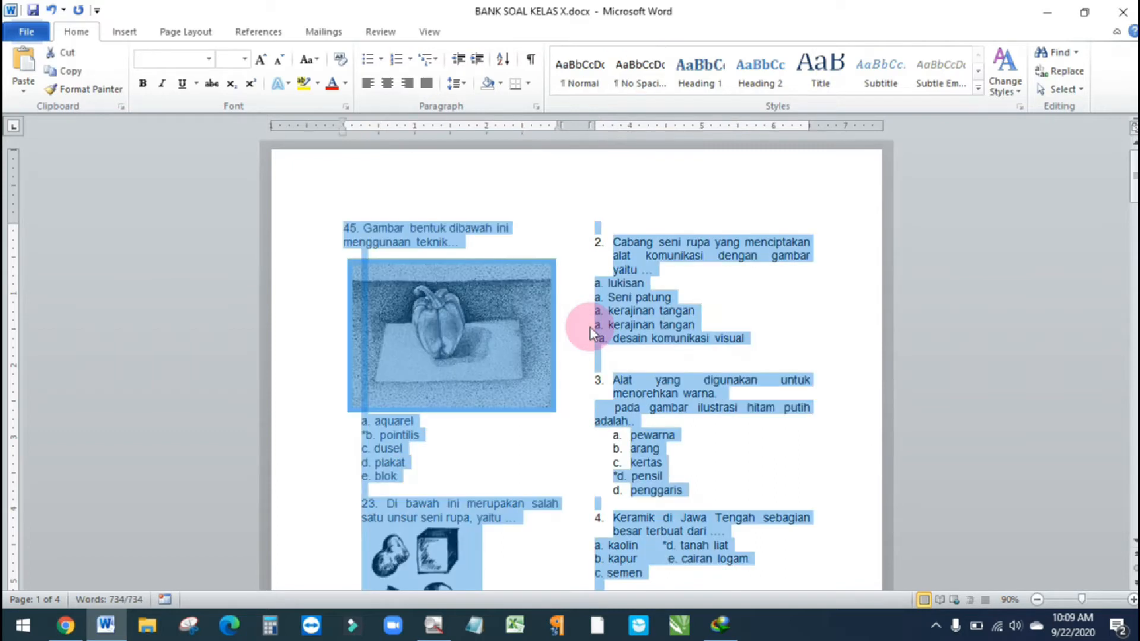
scroll(649, 308, "down", 20)
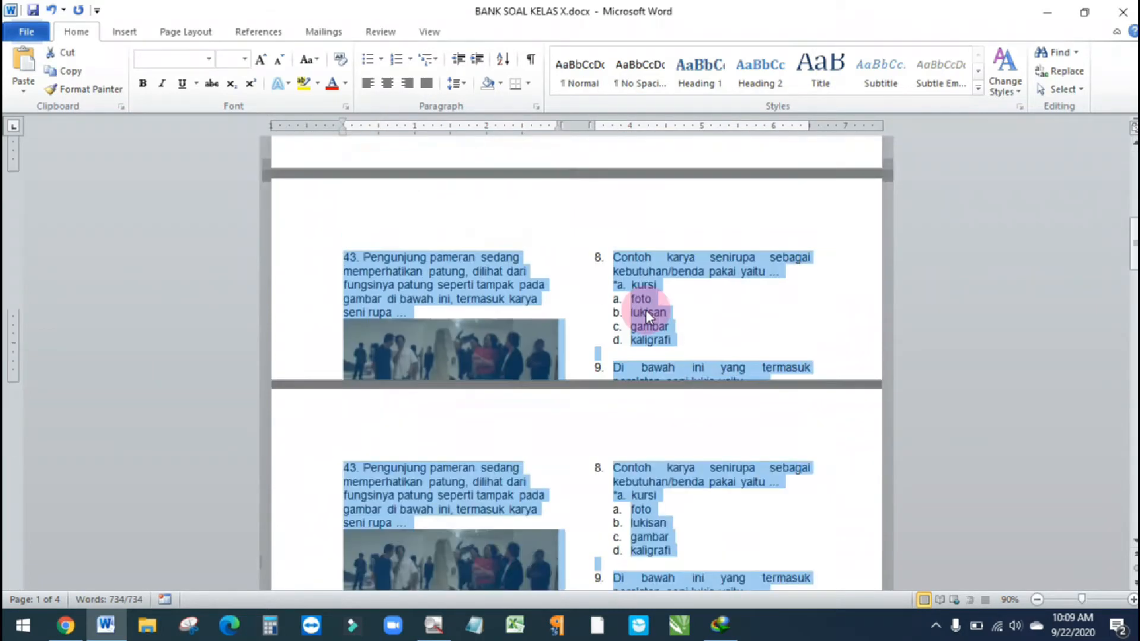
scroll(647, 330, "down", 20)
scroll(641, 341, "up", 11)
scroll(636, 334, "up", 15)
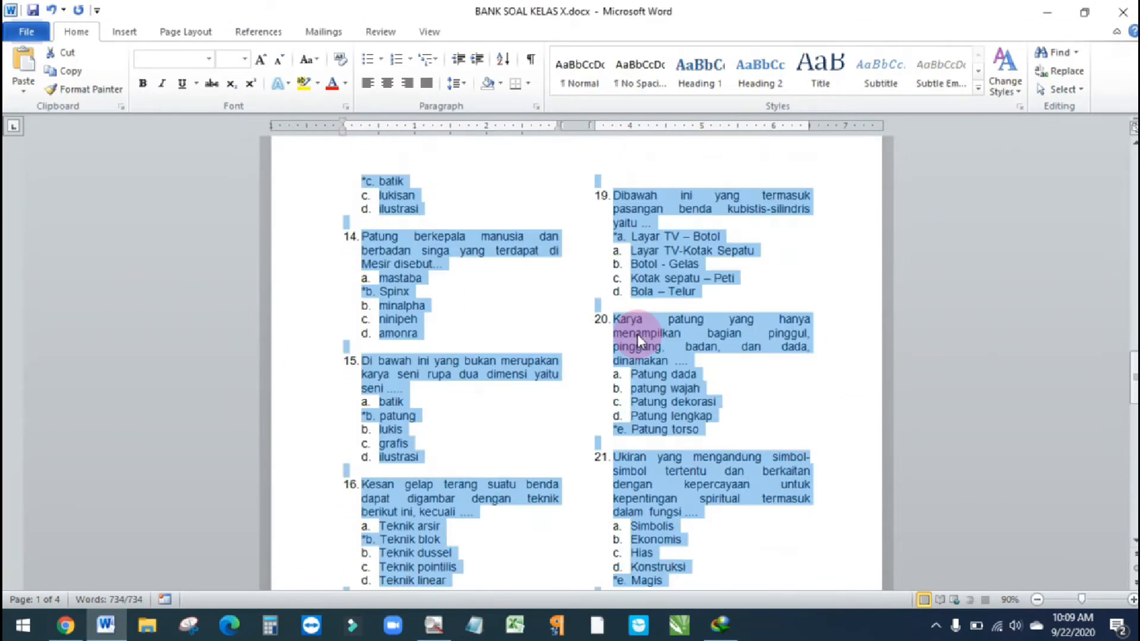
scroll(635, 301, "up", 15)
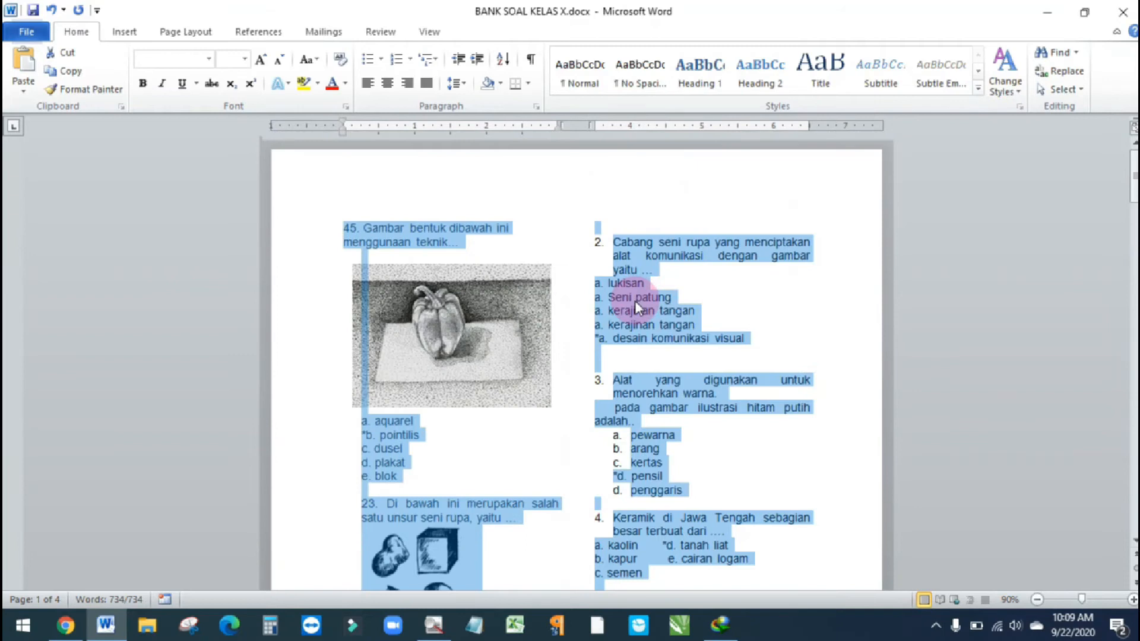
right_click(635, 301)
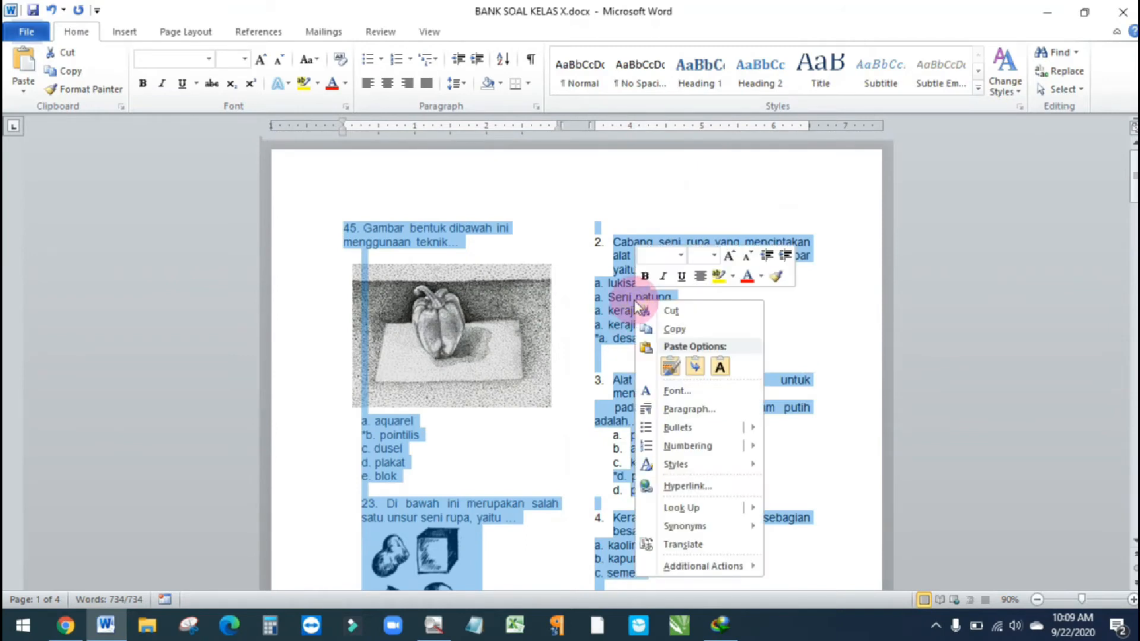
left_click(665, 331)
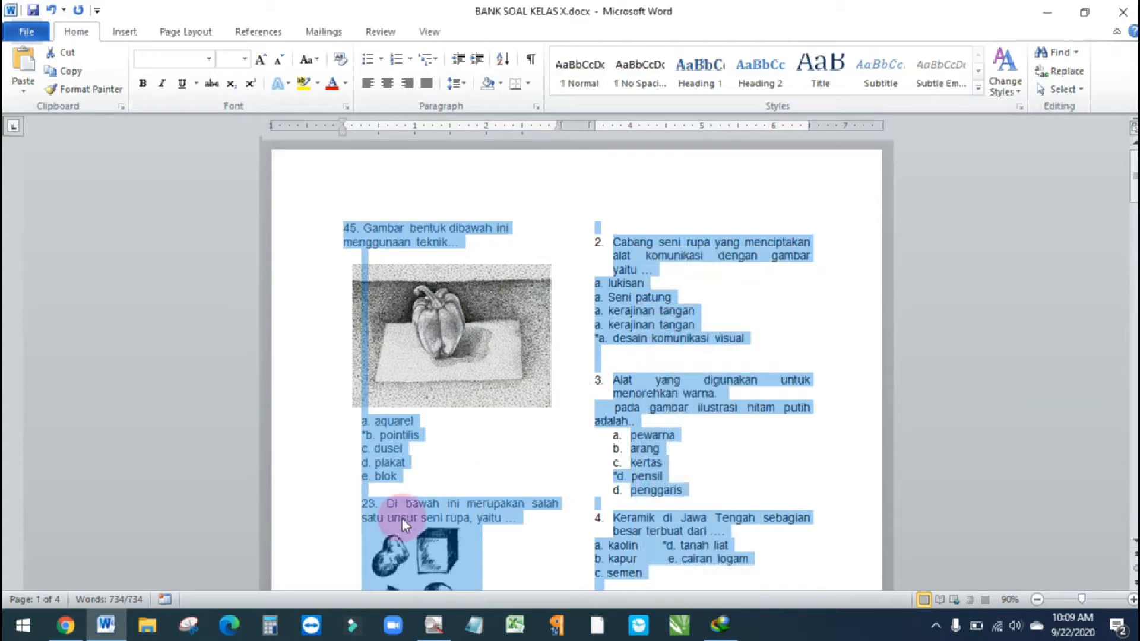
left_click(66, 628)
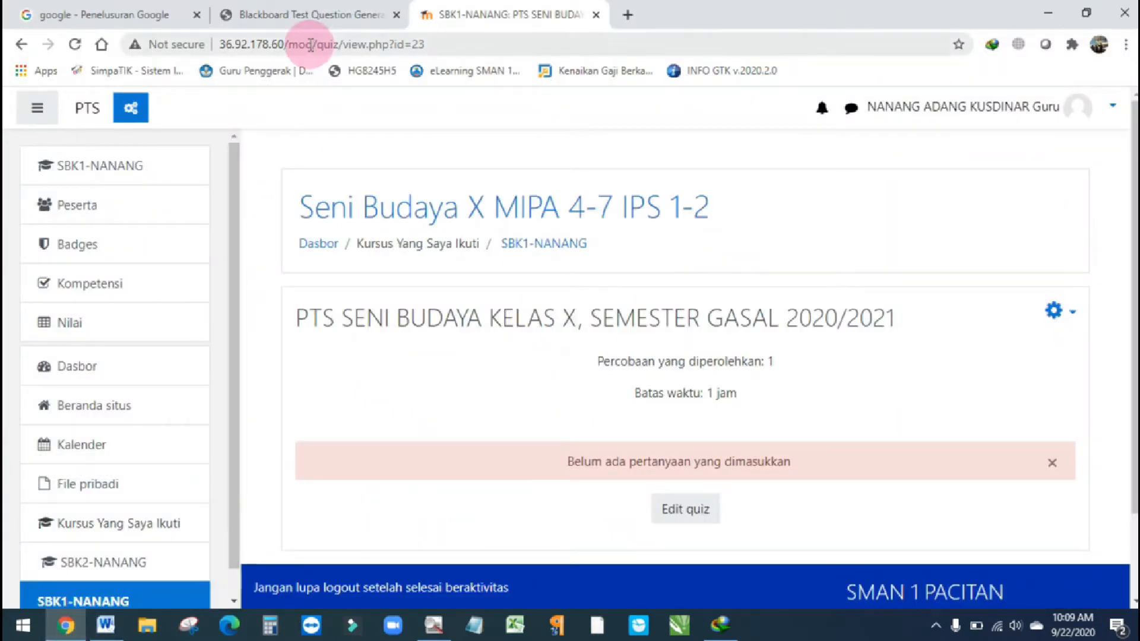
left_click(149, 18)
left_click_drag(247, 117, 120, 127)
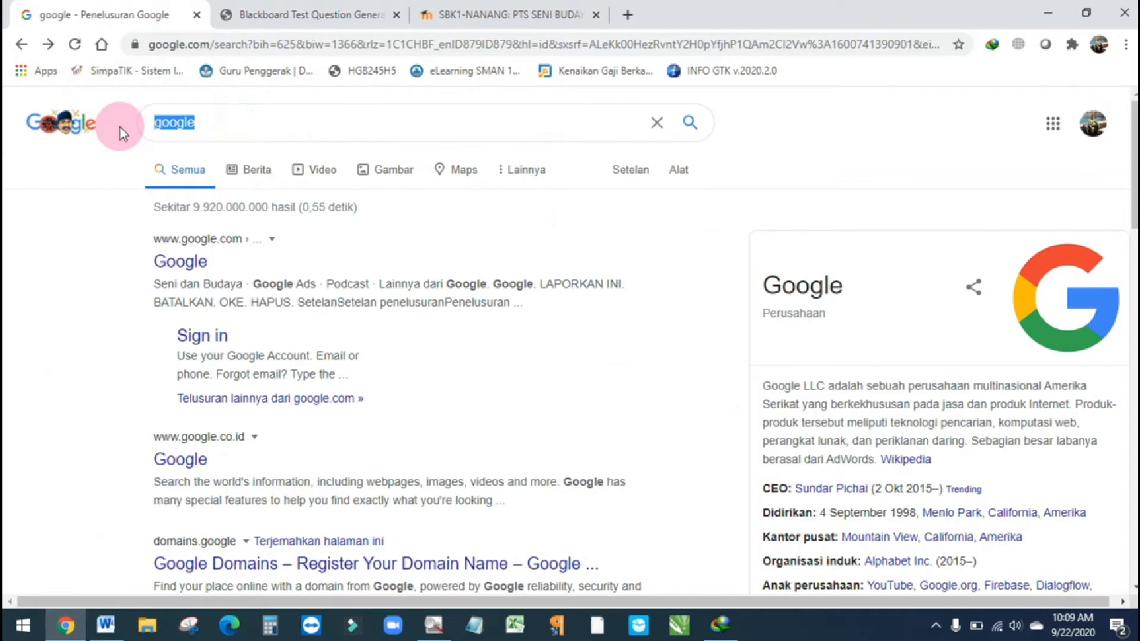
type("gener")
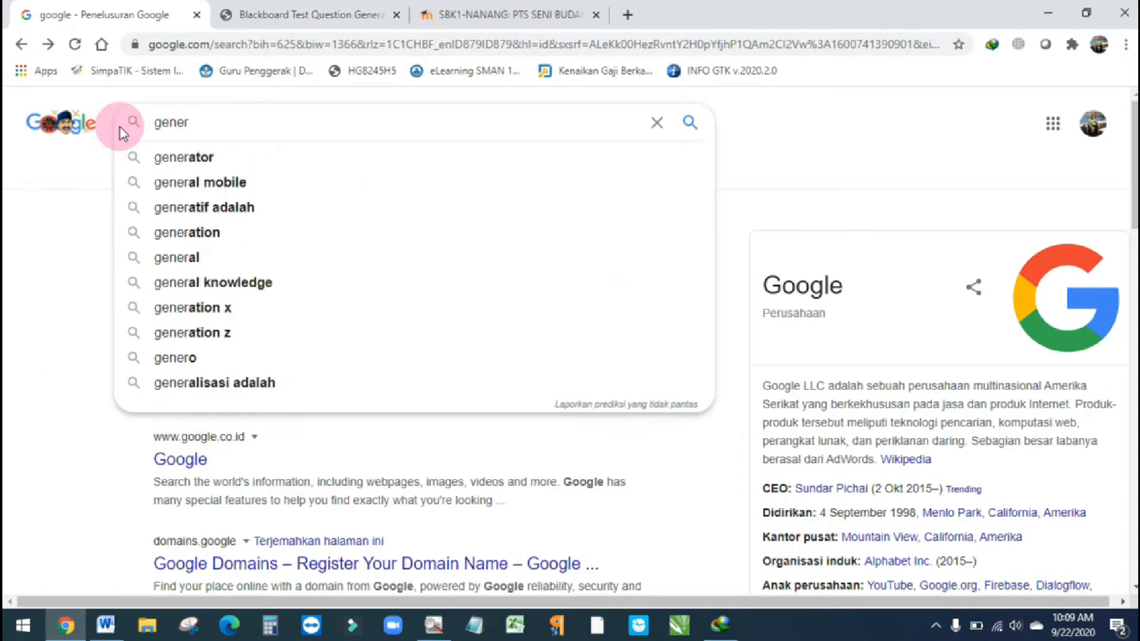
key("BackSpace")
key("BackSpace")
key("BackSpace")
key("BackSpace")
key("BackSpace")
type("bl")
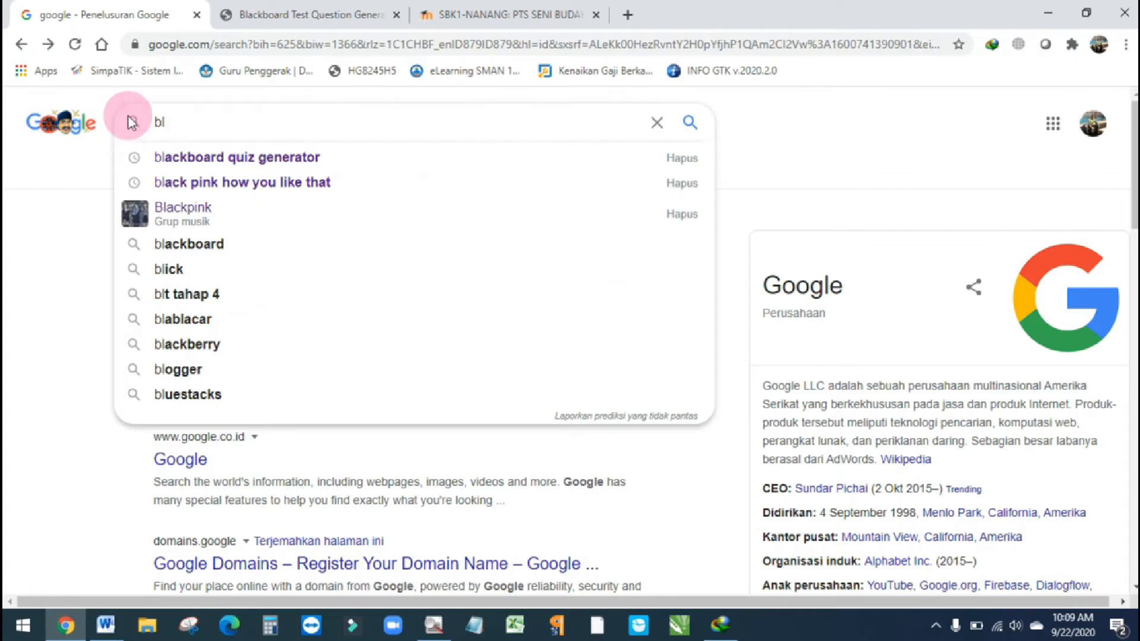
Step: Open the question bank import page (Impor) of the PTS Seni Budaya Kelas X quiz
left_click(475, 14)
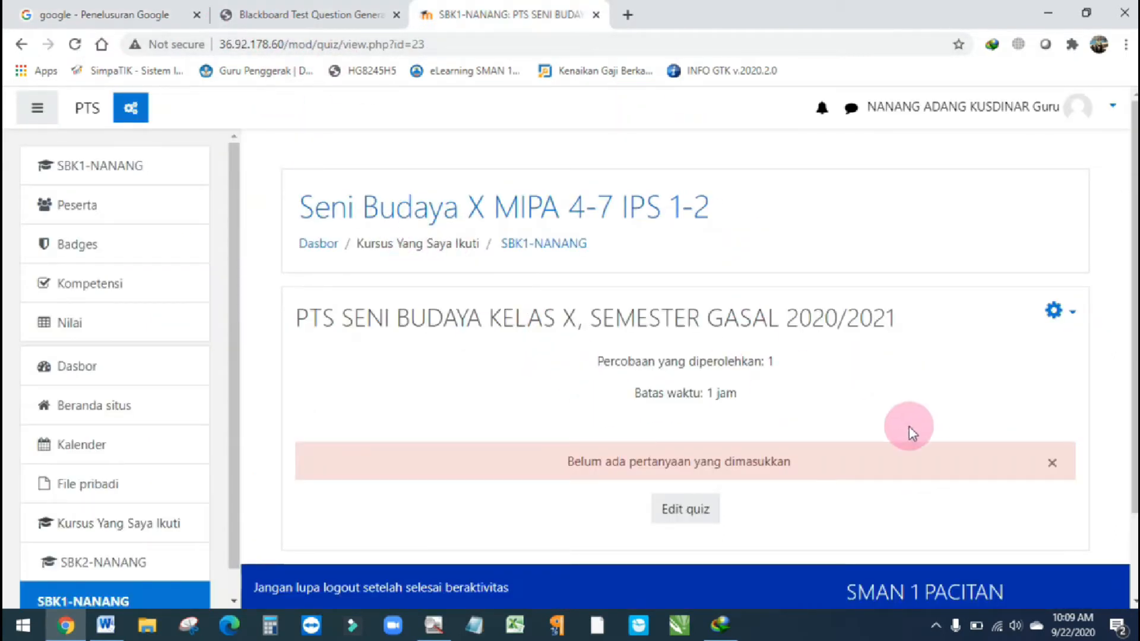
left_click(1076, 325)
scroll(1006, 395, "down", 3)
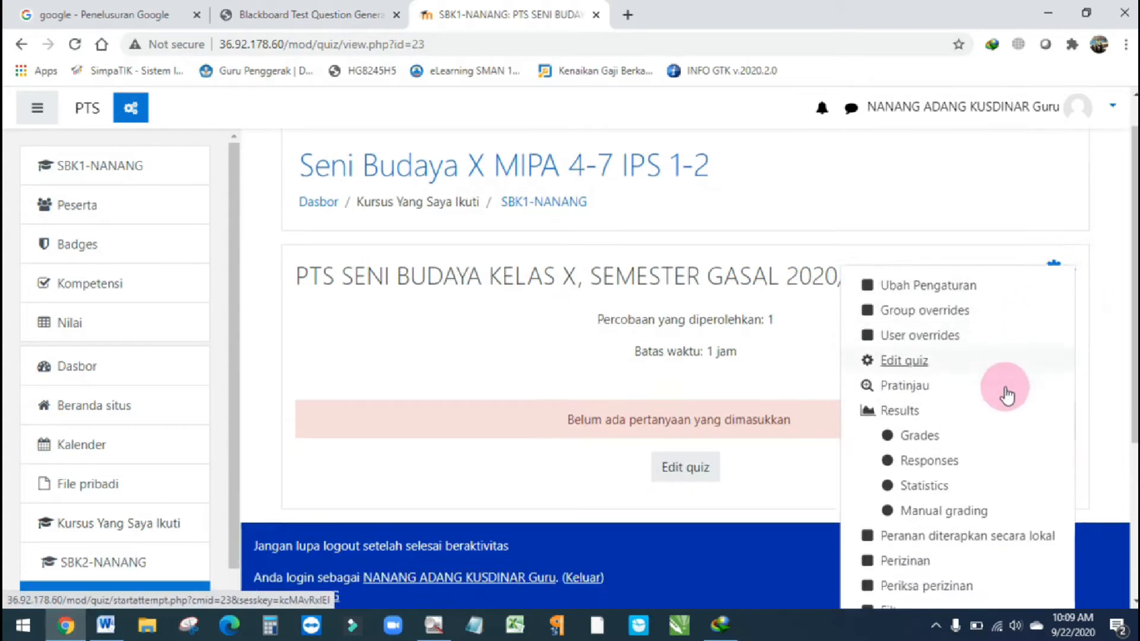
scroll(992, 410, "up", 1)
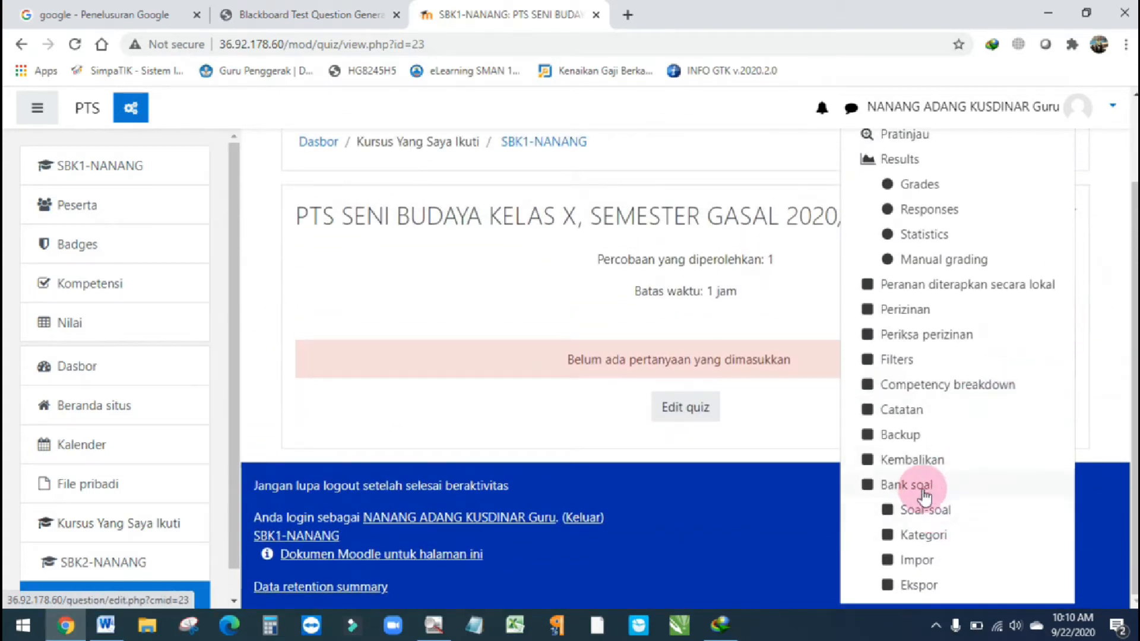
left_click(929, 555)
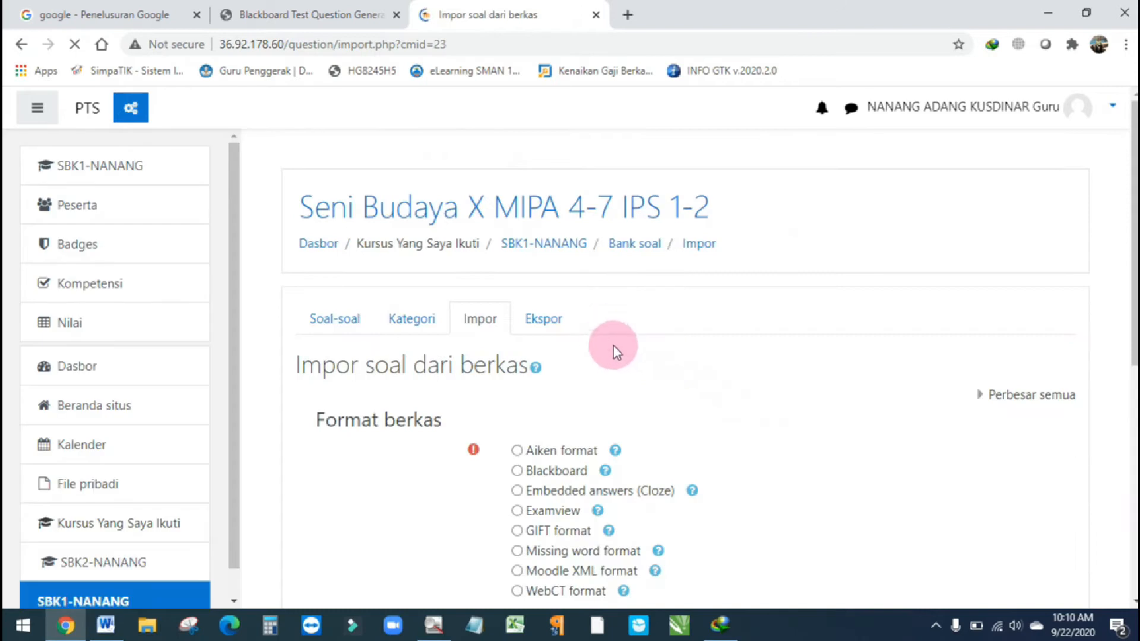
Step: Set the file format for the question import to Blackboard
scroll(593, 347, "down", 4)
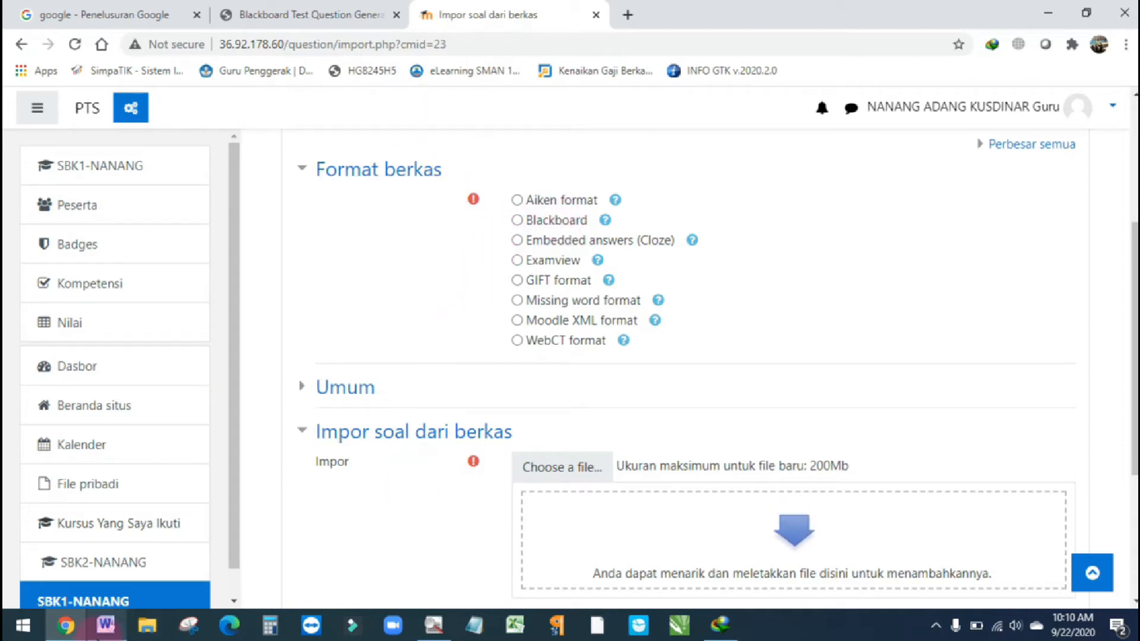
left_click(107, 627)
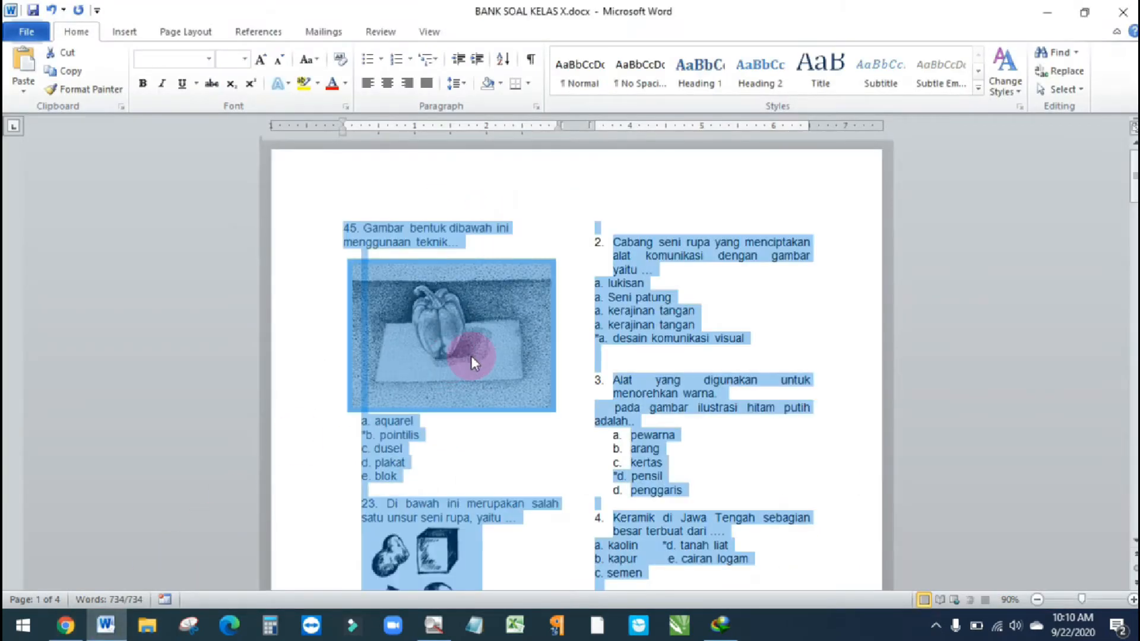
left_click(76, 635)
left_click(517, 220)
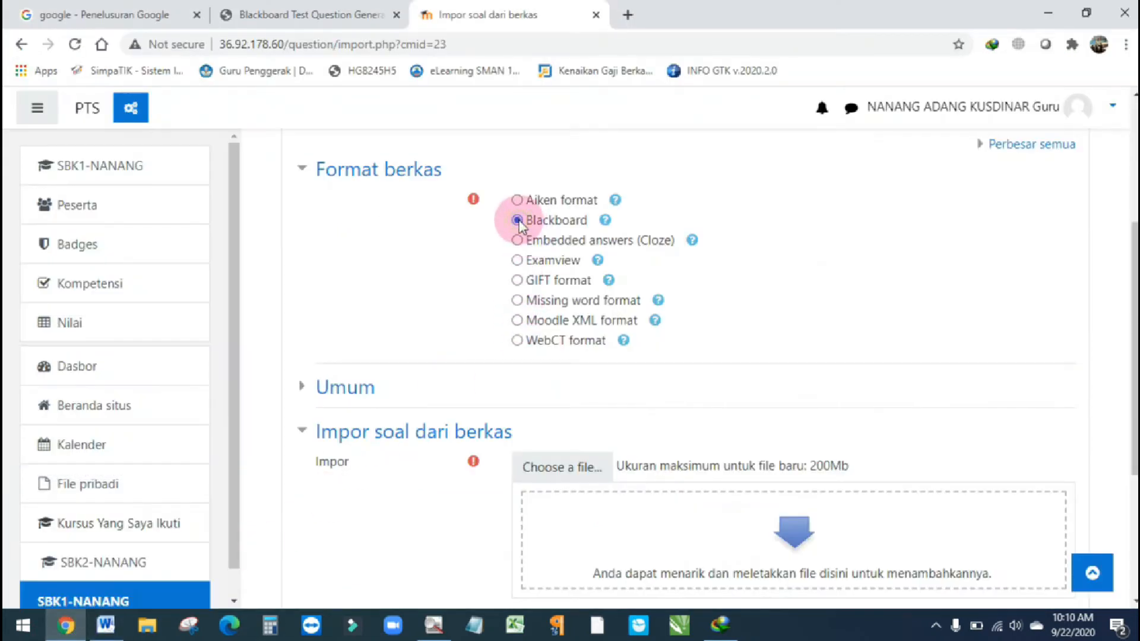
Step: Search Google for "blackboard quiz generator" to open Oklahoma Christian University's test generator, and close the duplicate generator page
left_click(117, 17)
key("BackSpace")
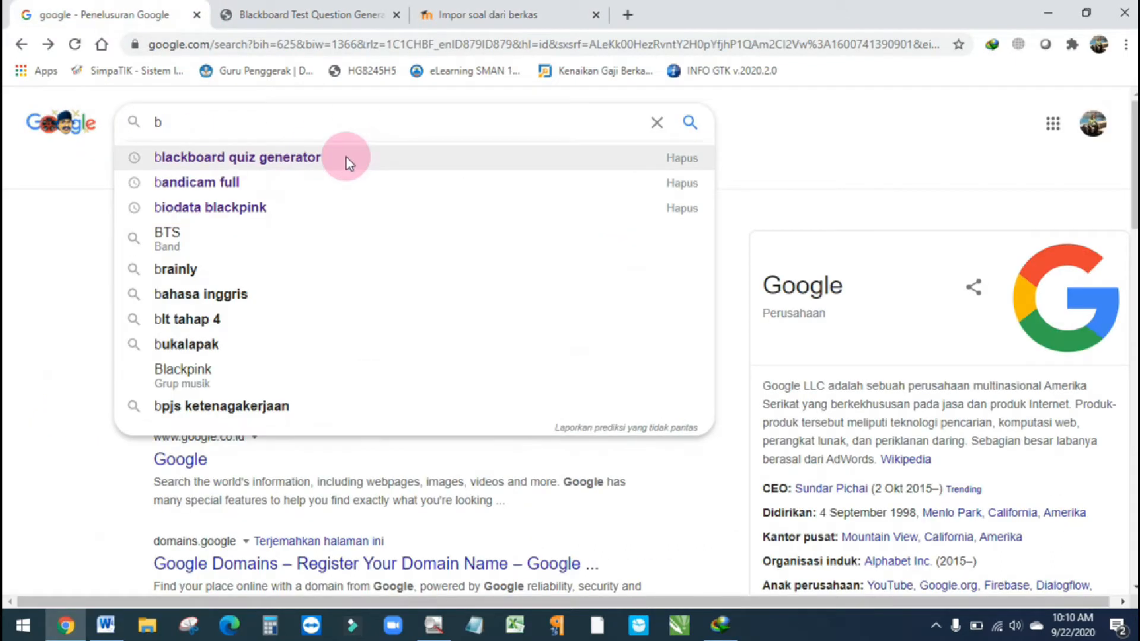
key("BackSpace")
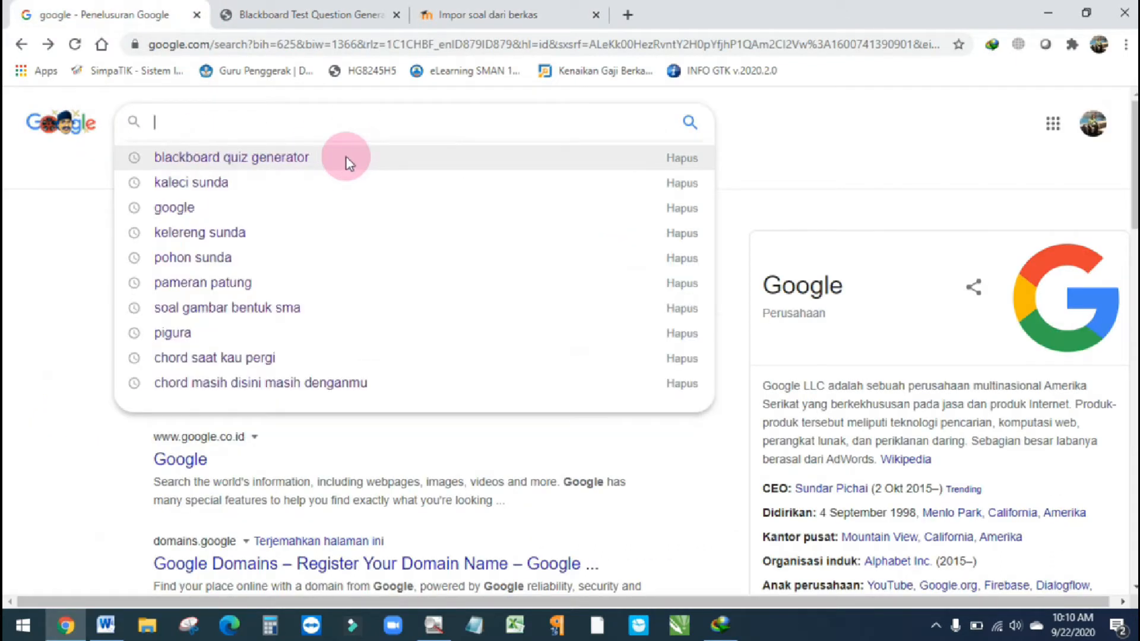
type("blac")
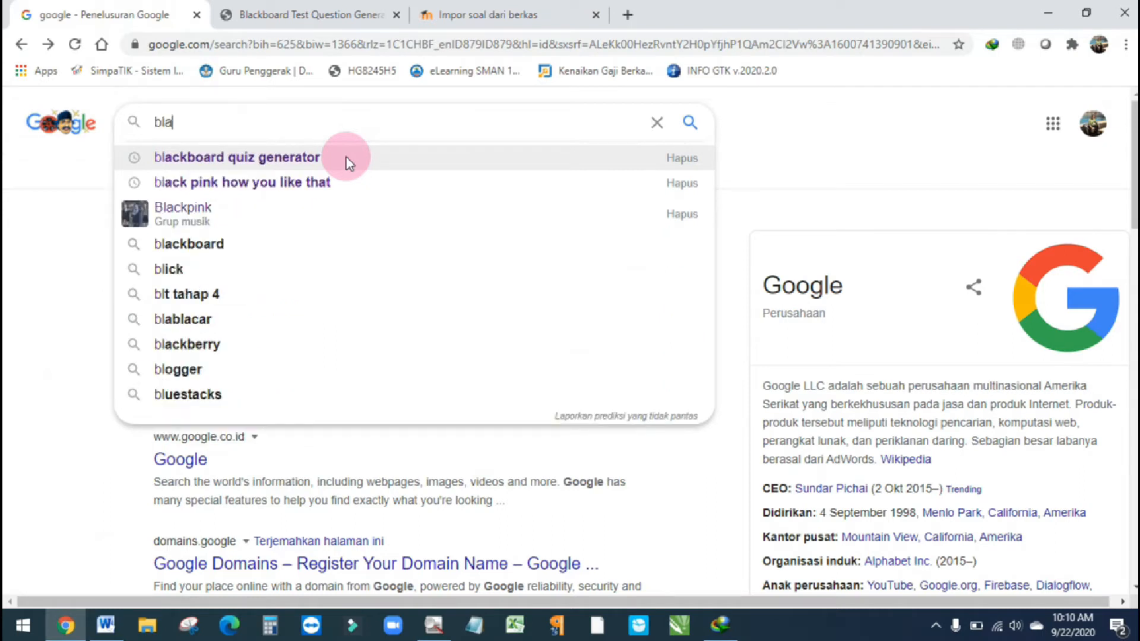
left_click(347, 158)
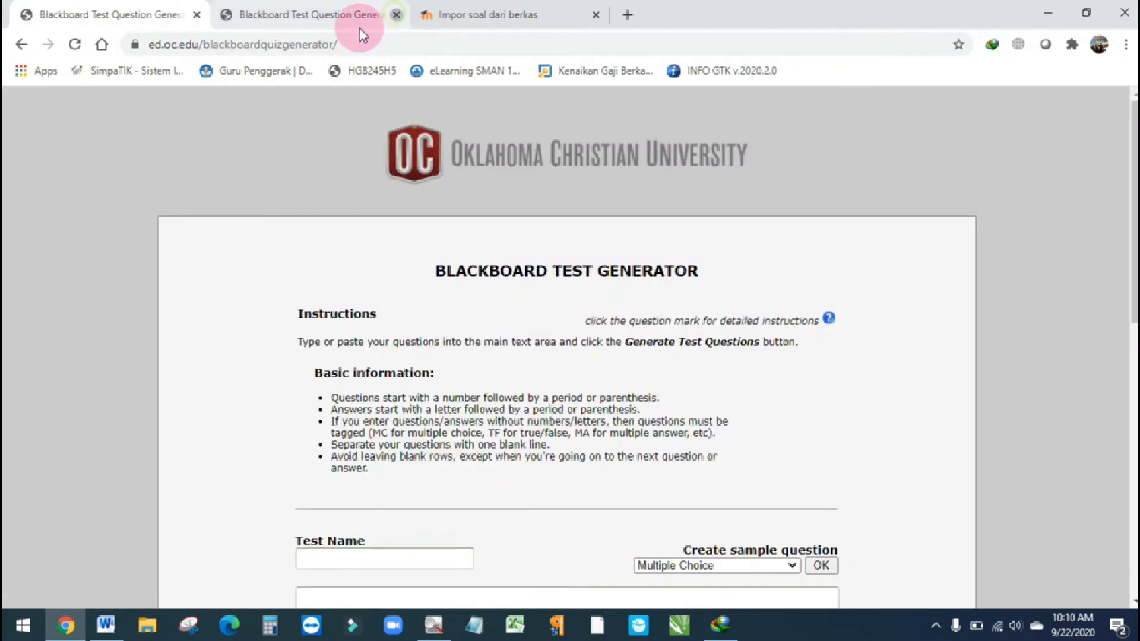
left_click(396, 15)
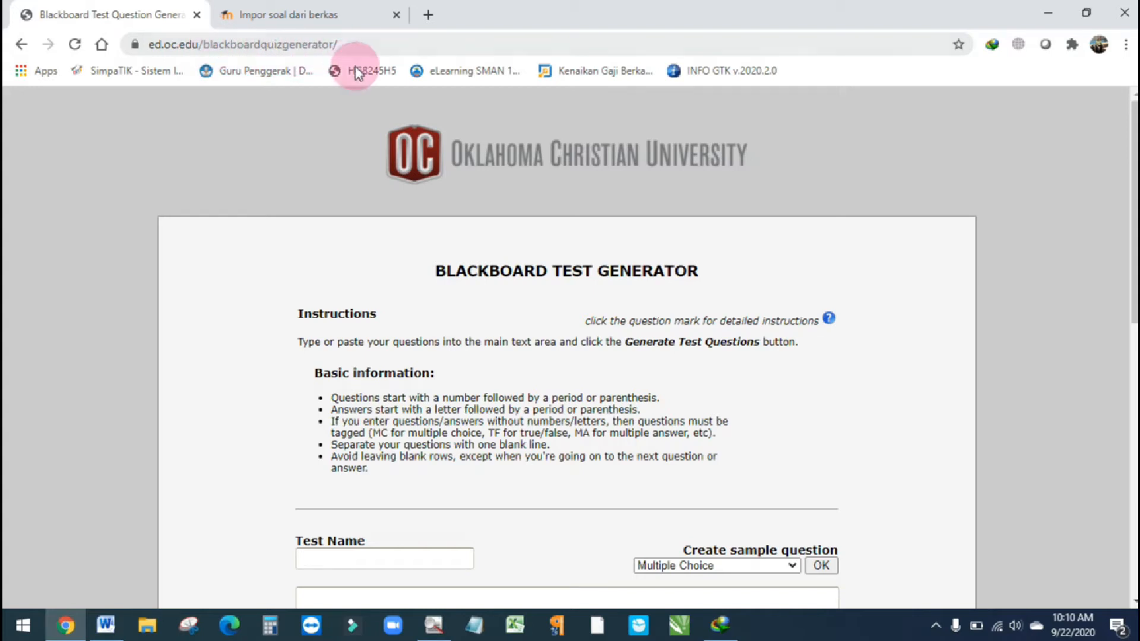
scroll(528, 255, "down", 4)
scroll(516, 279, "up", 3)
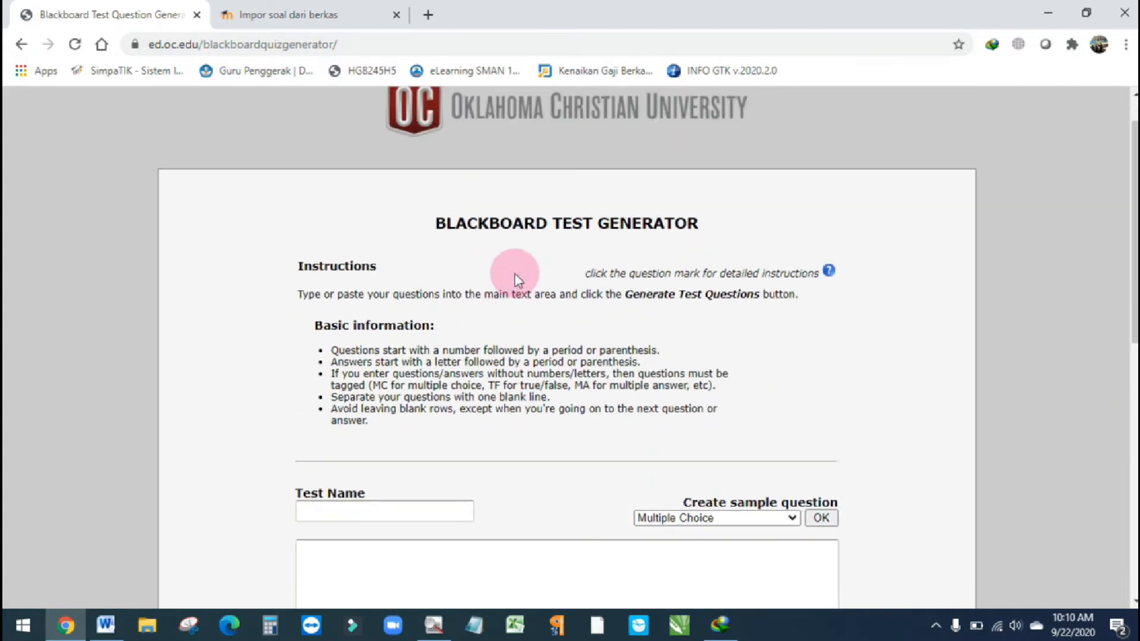
scroll(517, 278, "up", 1)
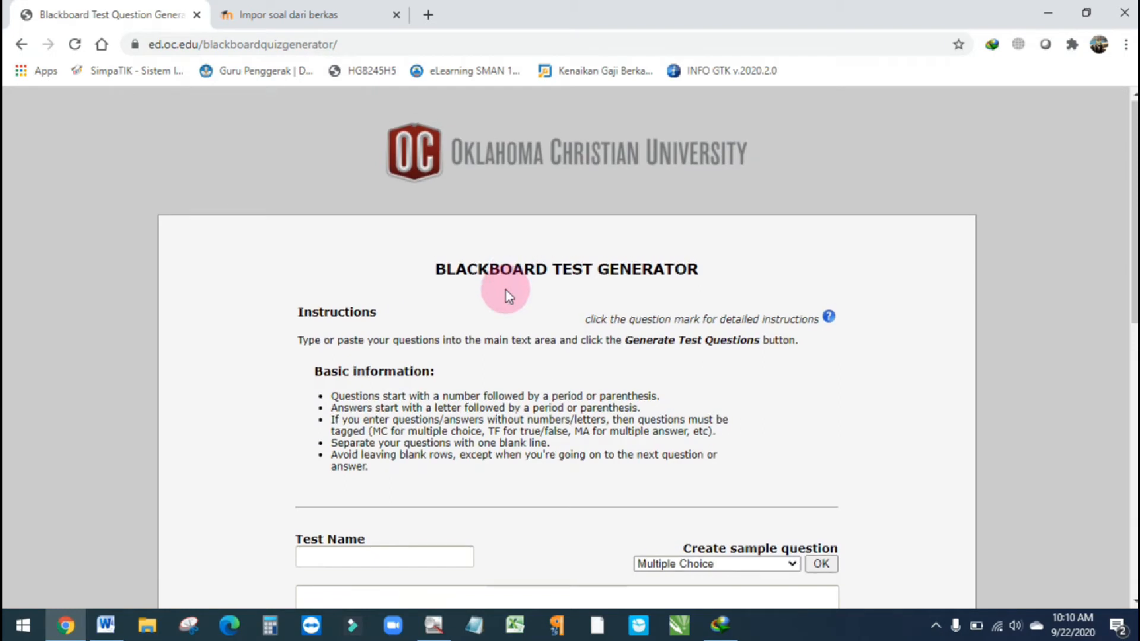
scroll(504, 292, "down", 6)
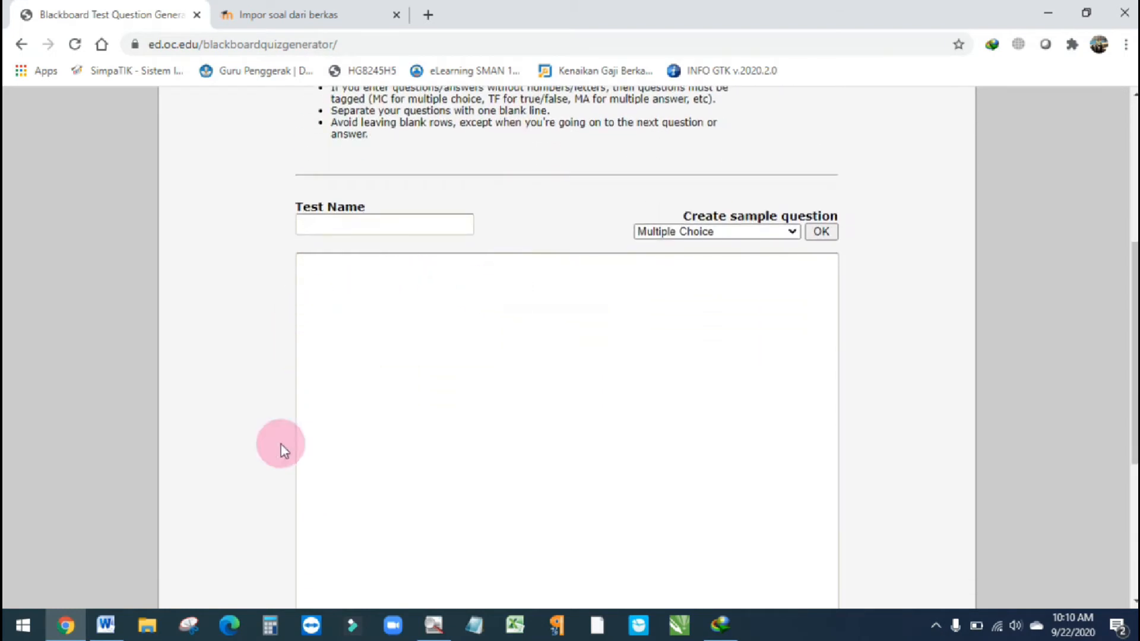
Step: Copy the entire content of the BANK SOAL KELAS X document again and return to the Blackboard Test Generator page in Chrome
left_click(106, 625)
key("ctrl+a")
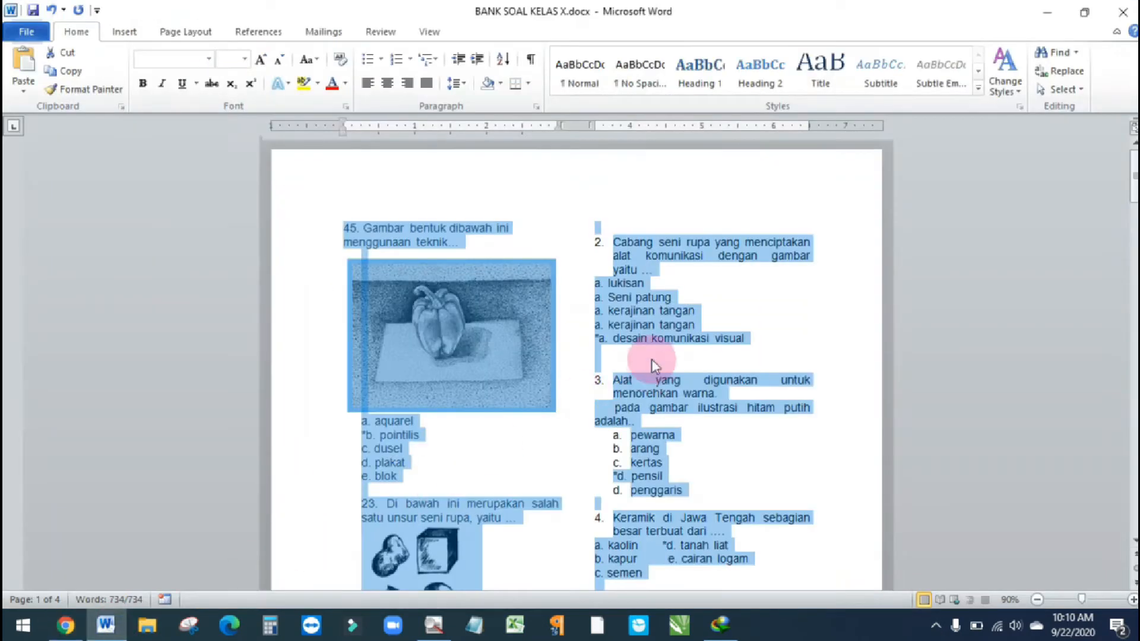
left_click(65, 625)
left_click(306, 17)
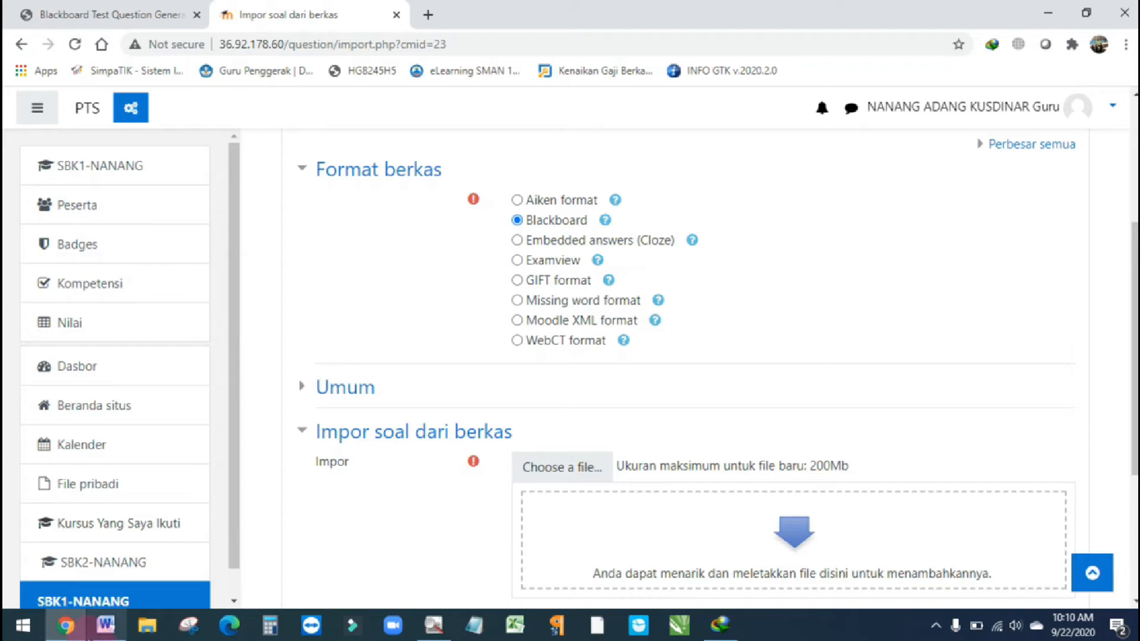
left_click(105, 624)
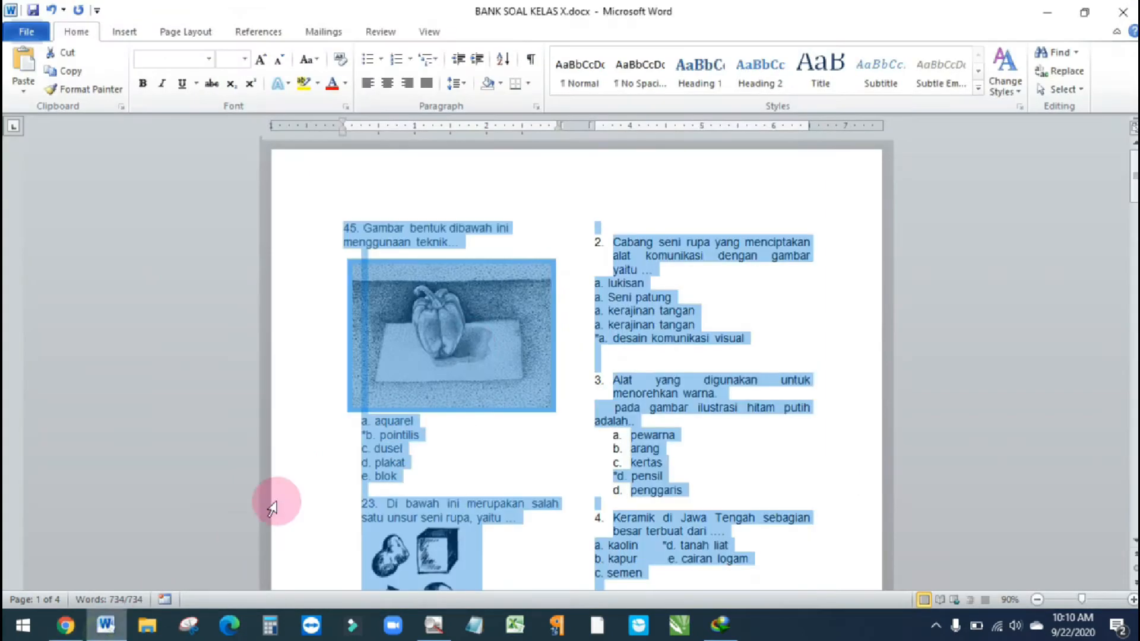
right_click(640, 287)
left_click(653, 315)
left_click(66, 625)
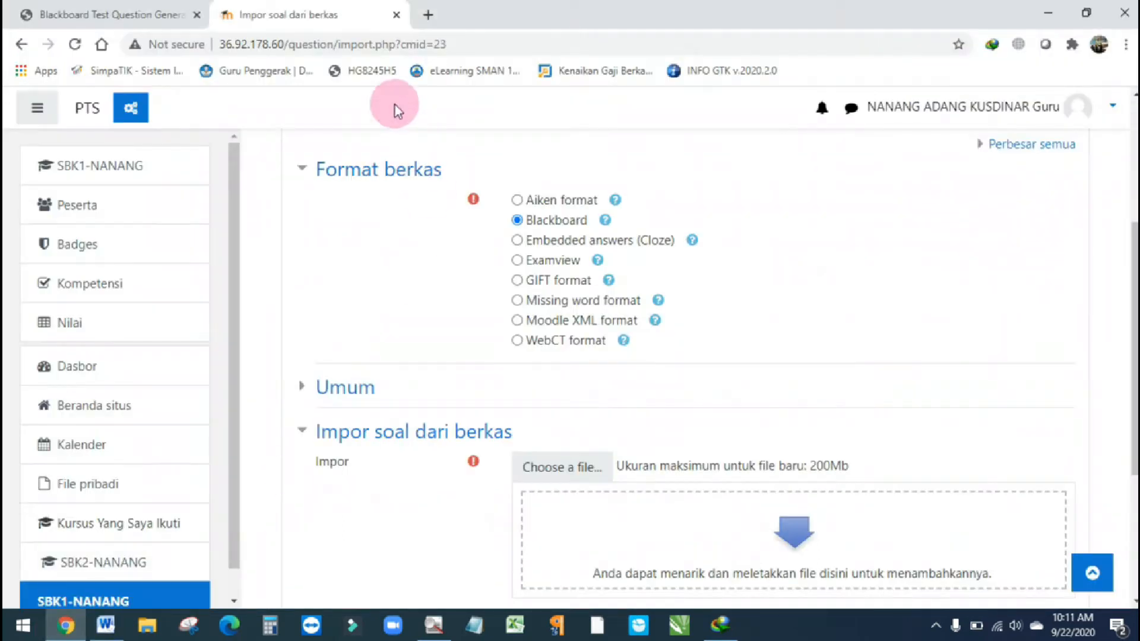
left_click(148, 14)
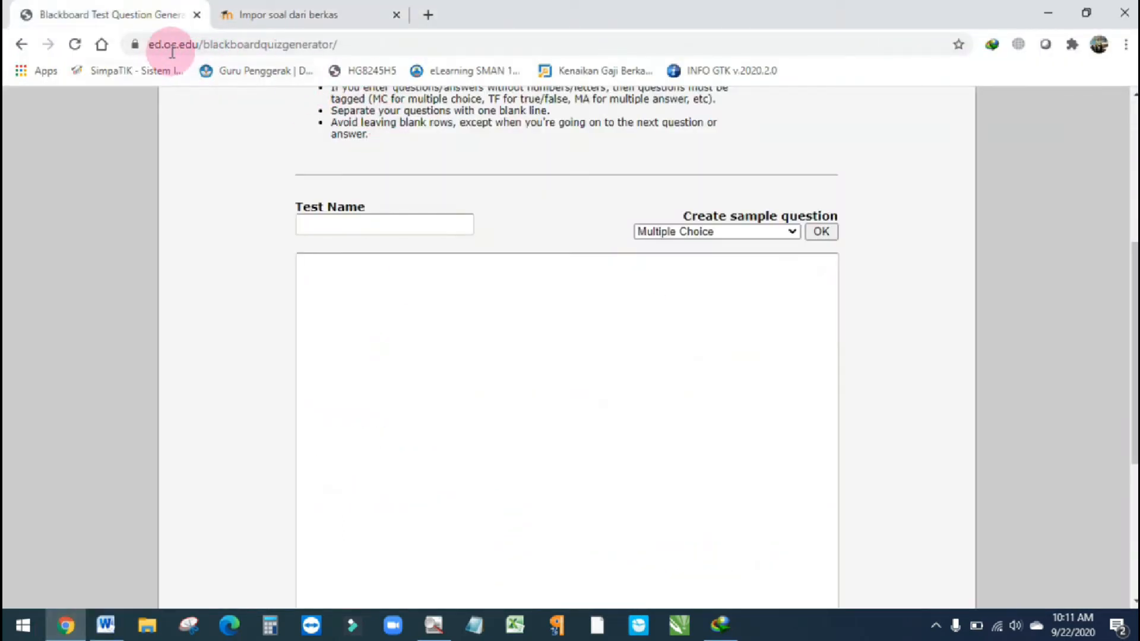
Step: Name the test PTS and choose Multiple Choice as the sample question type
scroll(447, 173, "up", 2)
scroll(447, 172, "up", 3)
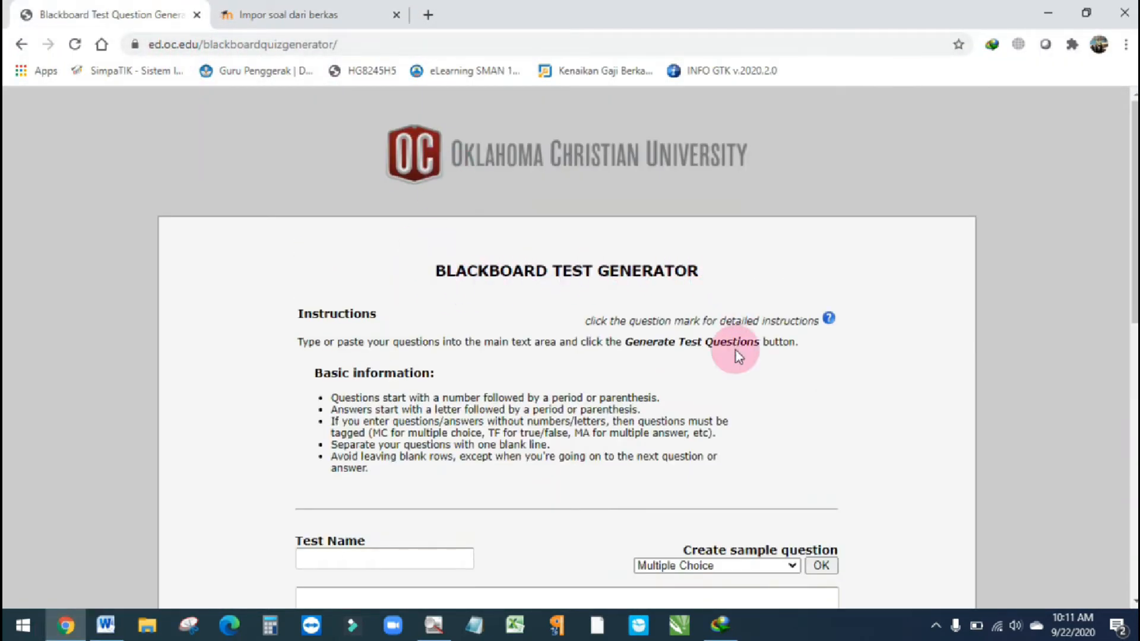
scroll(653, 344, "down", 1)
scroll(650, 344, "down", 5)
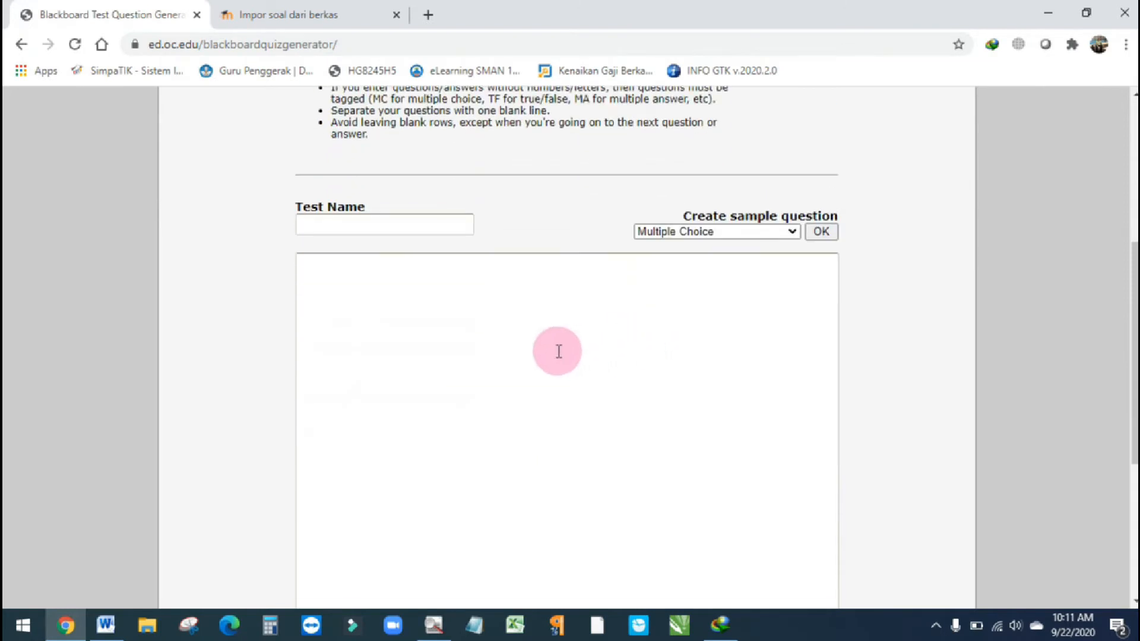
left_click(376, 223)
type("pts")
key("BackSpace")
key("BackSpace")
key("BackSpace")
key("Caps_Lock")
type("PTS")
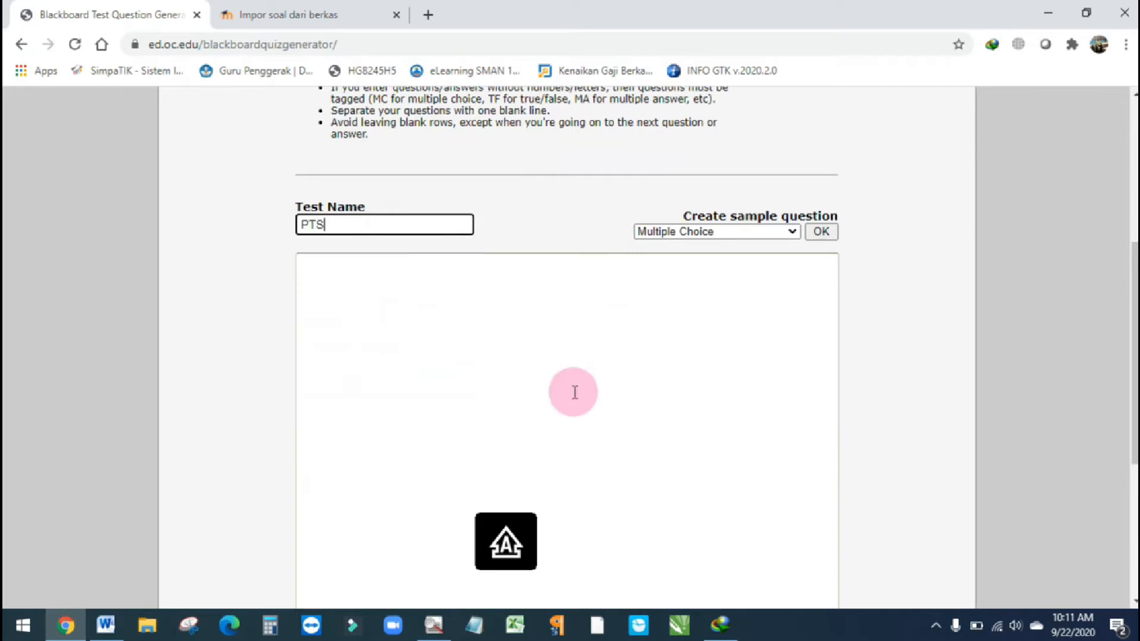
left_click(786, 232)
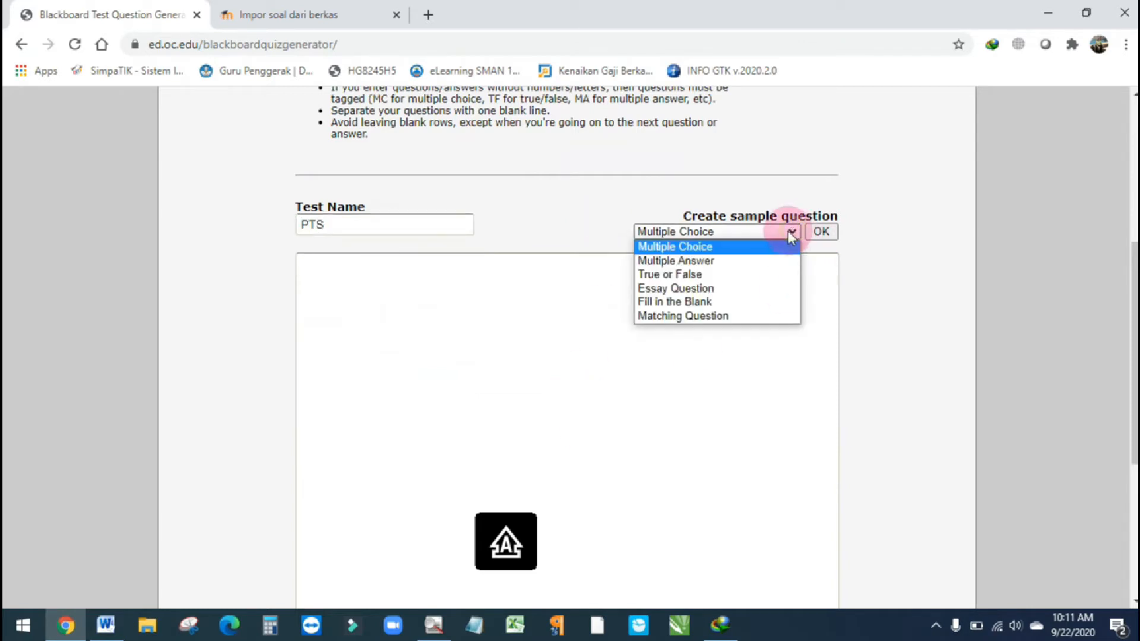
left_click(764, 247)
Step: Paste the copied question bank into the generator's main text area
left_click(363, 269)
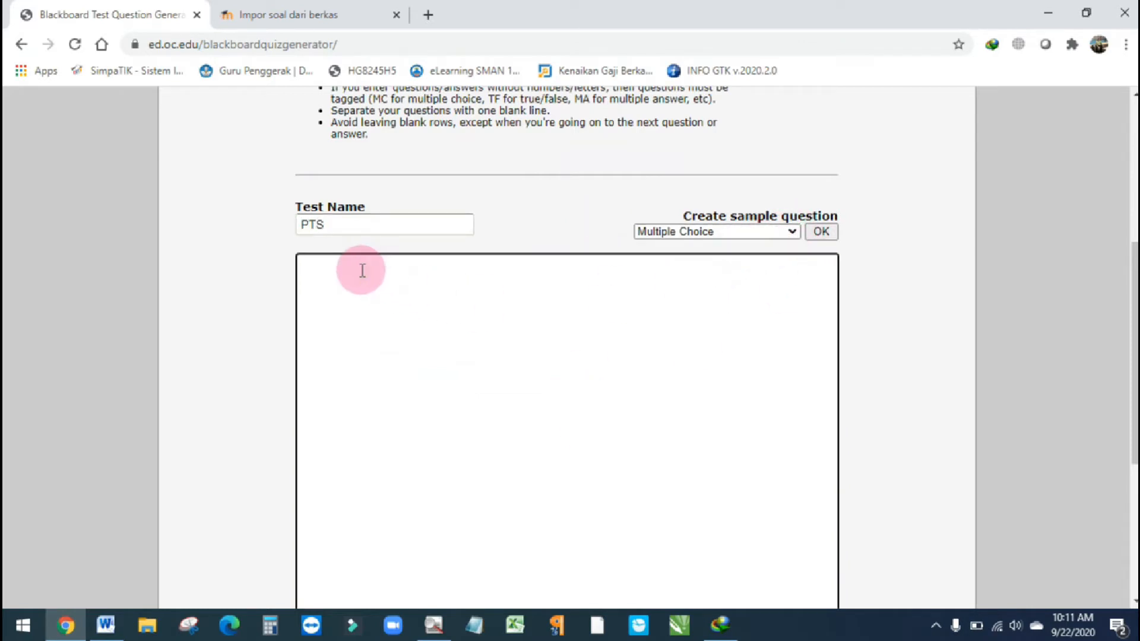
right_click(363, 270)
left_click(393, 396)
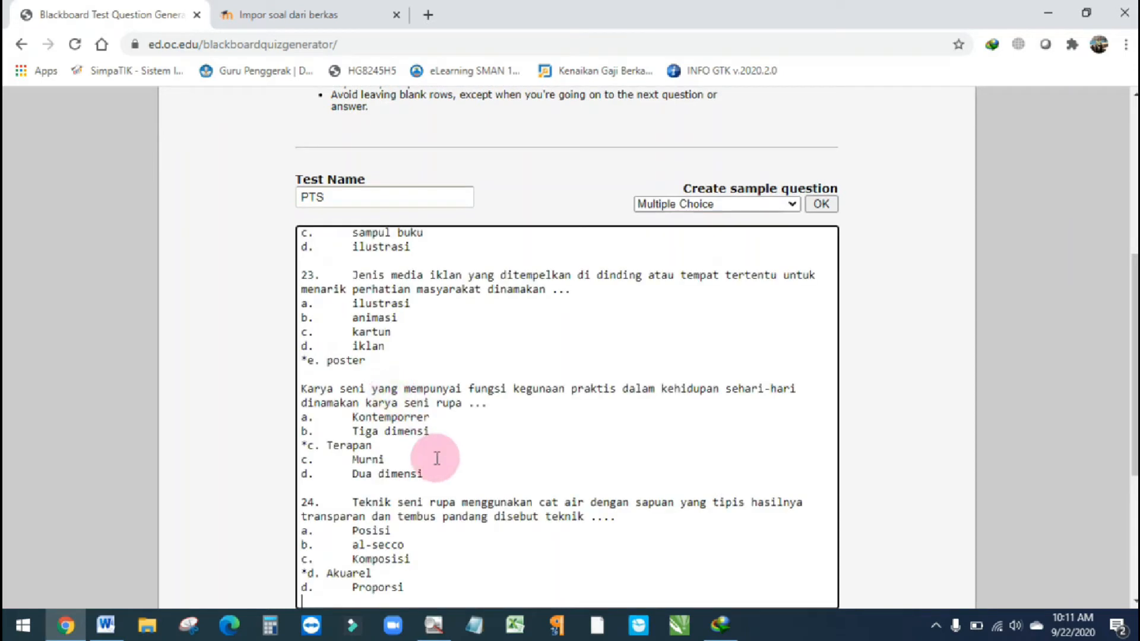
Step: Check the pasted questions and generate the test questions from them
scroll(483, 389, "down", 4)
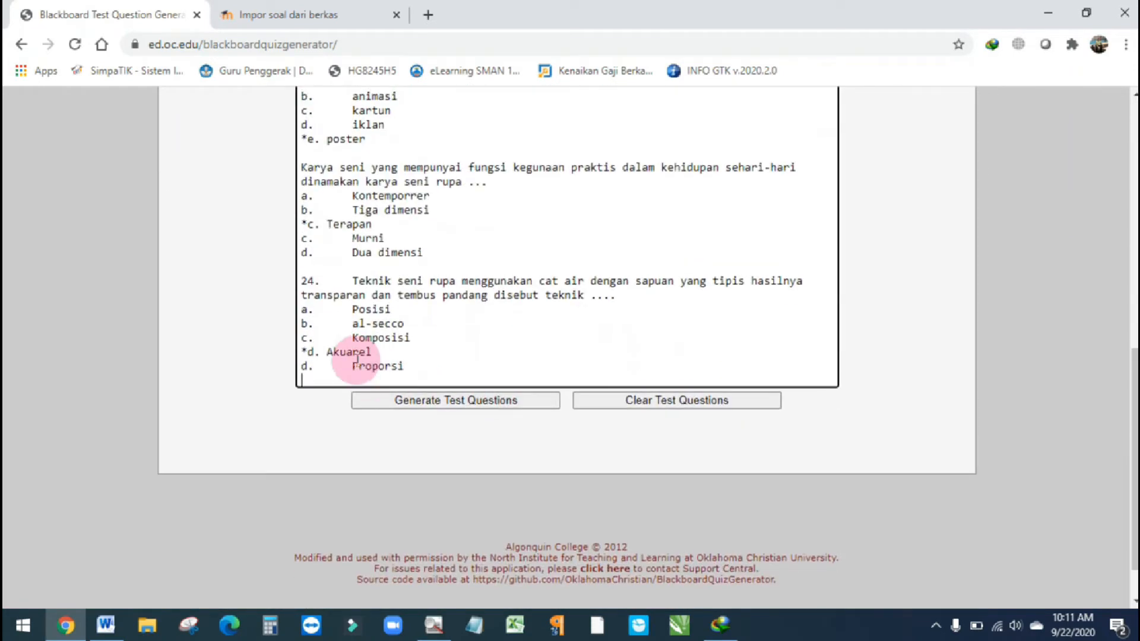
scroll(359, 363, "up", 4)
scroll(504, 330, "up", 1)
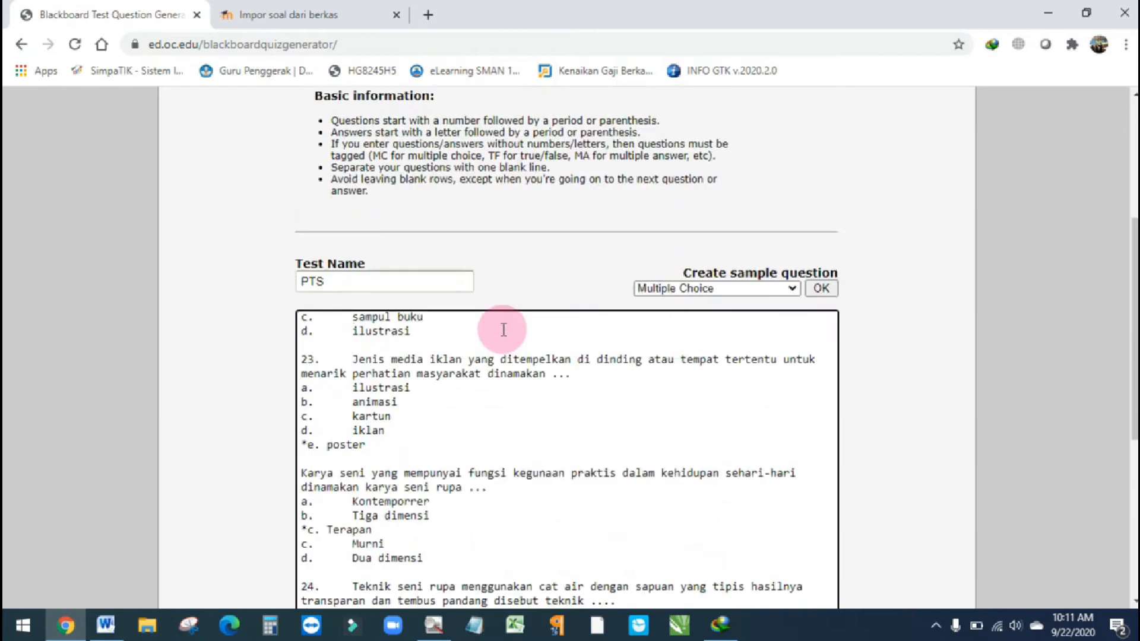
scroll(504, 330, "up", 1)
scroll(446, 394, "down", 6)
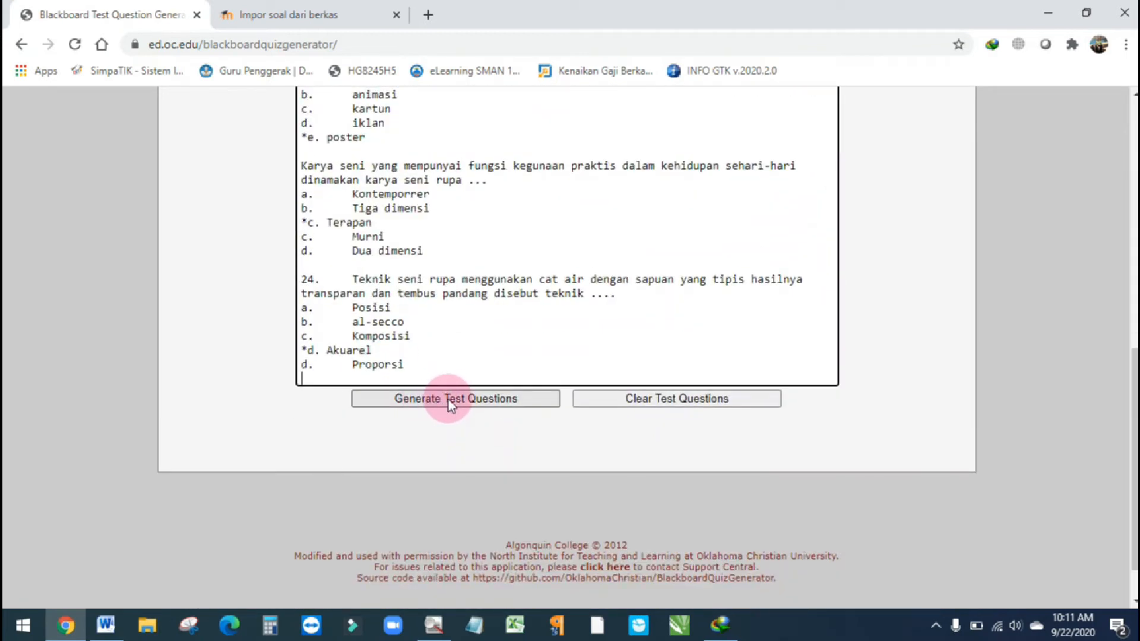
left_click(448, 400)
scroll(383, 304, "up", 3)
scroll(385, 312, "up", 6)
scroll(391, 279, "down", 6)
scroll(400, 356, "down", 4)
scroll(390, 319, "up", 6)
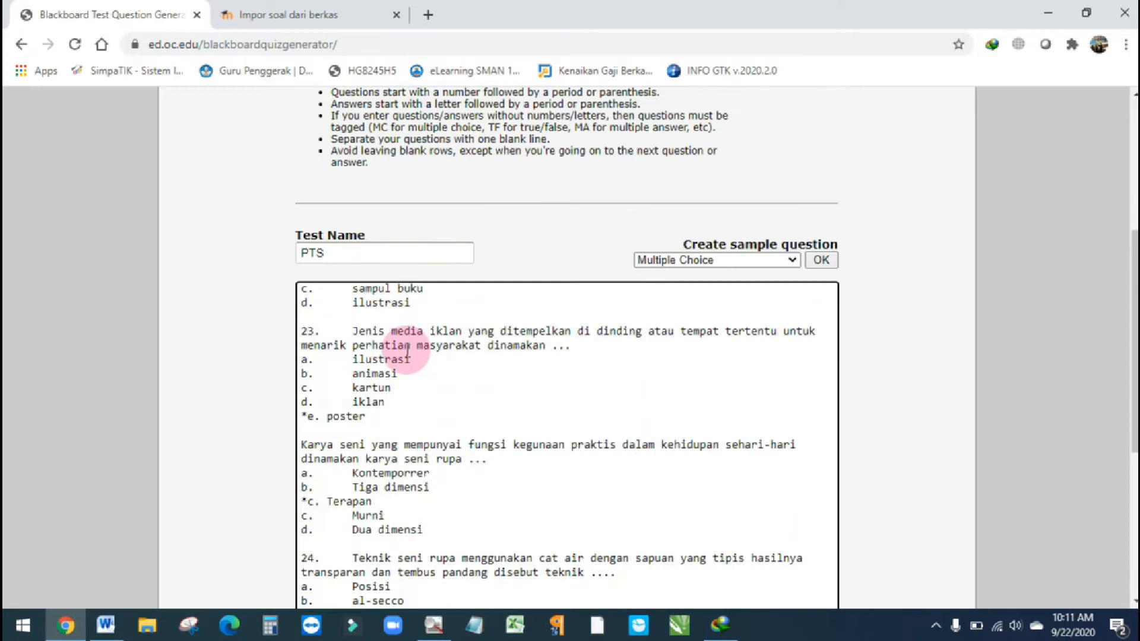
scroll(408, 350, "down", 4)
left_click(414, 431)
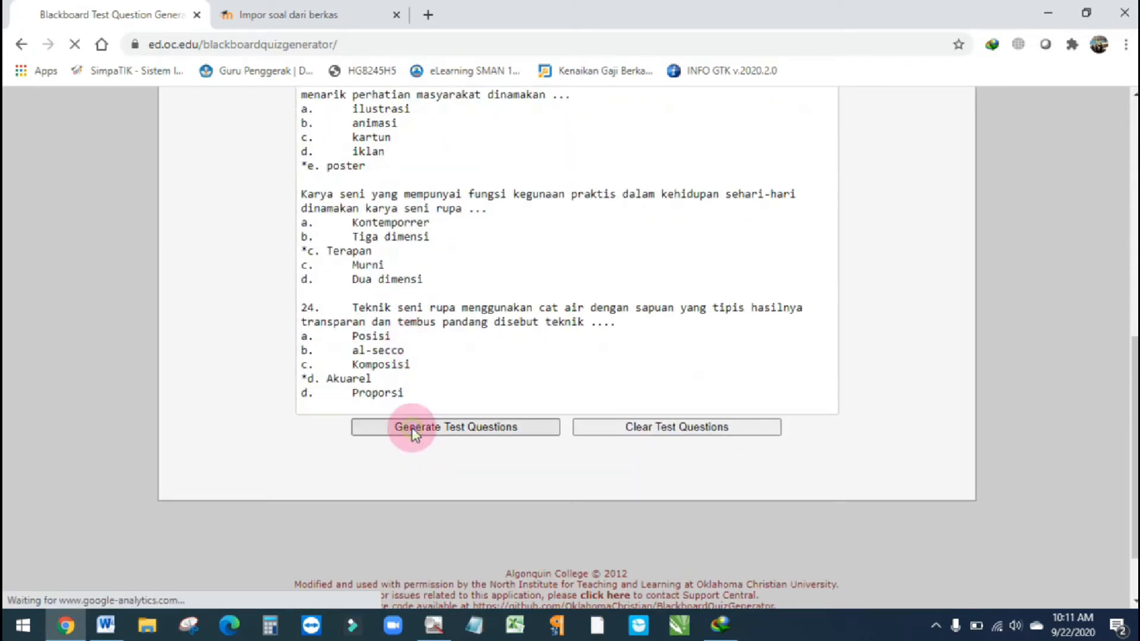
Step: Review the checked questions for red blocks and read the error explanation on question 3
scroll(459, 348, "down", 5)
scroll(460, 348, "up", 4)
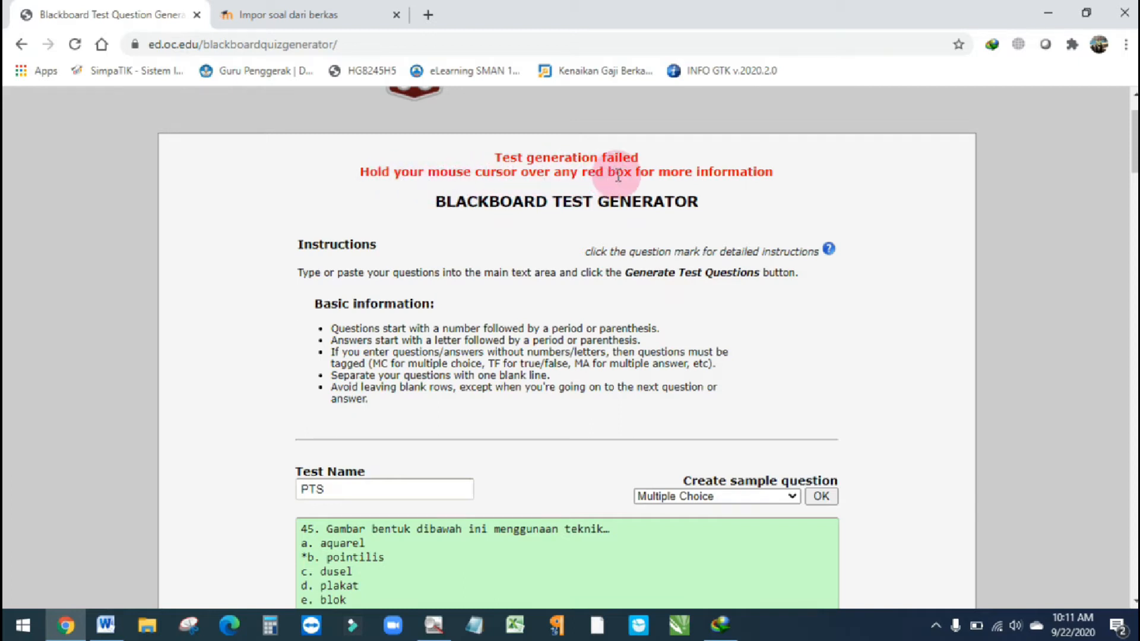
scroll(636, 198, "down", 7)
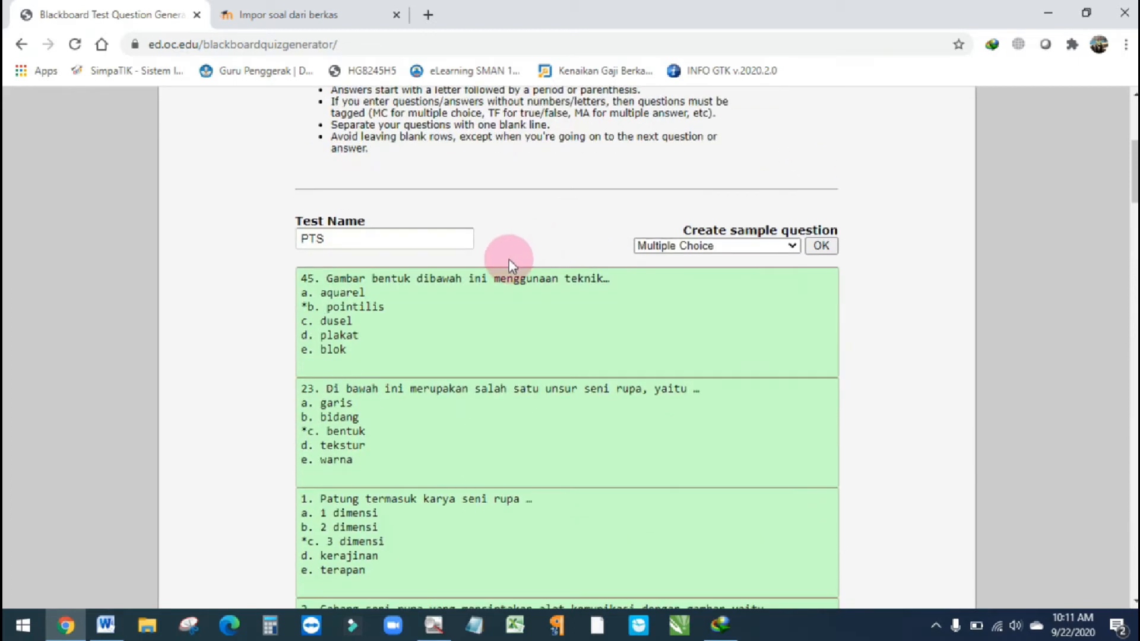
scroll(427, 208, "down", 1)
scroll(392, 226, "up", 3)
scroll(383, 259, "down", 6)
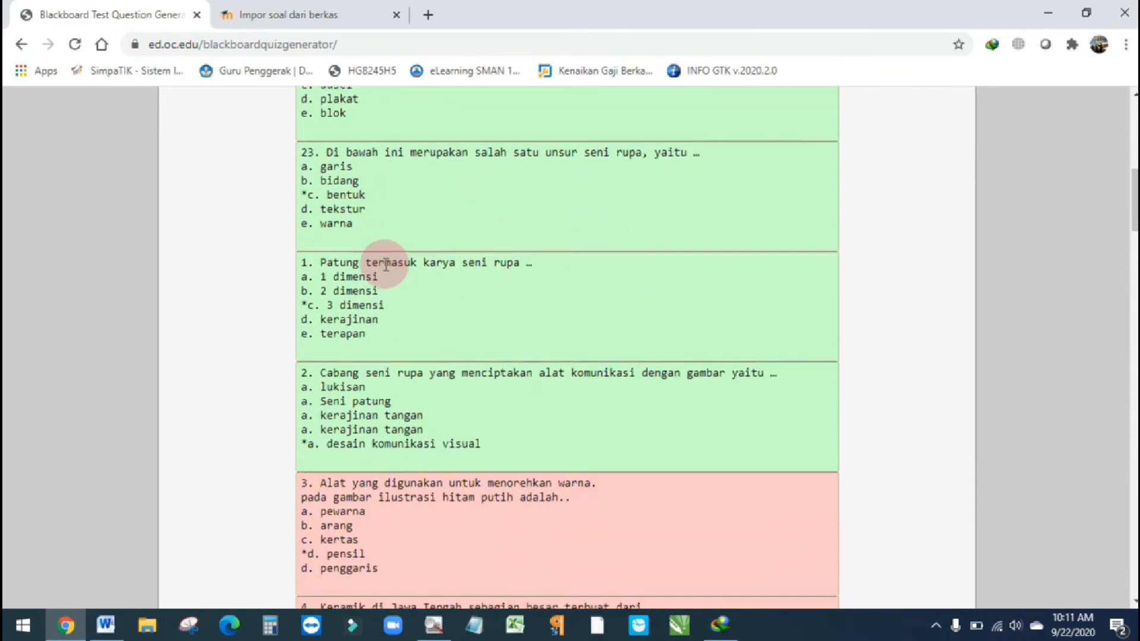
scroll(386, 266, "down", 20)
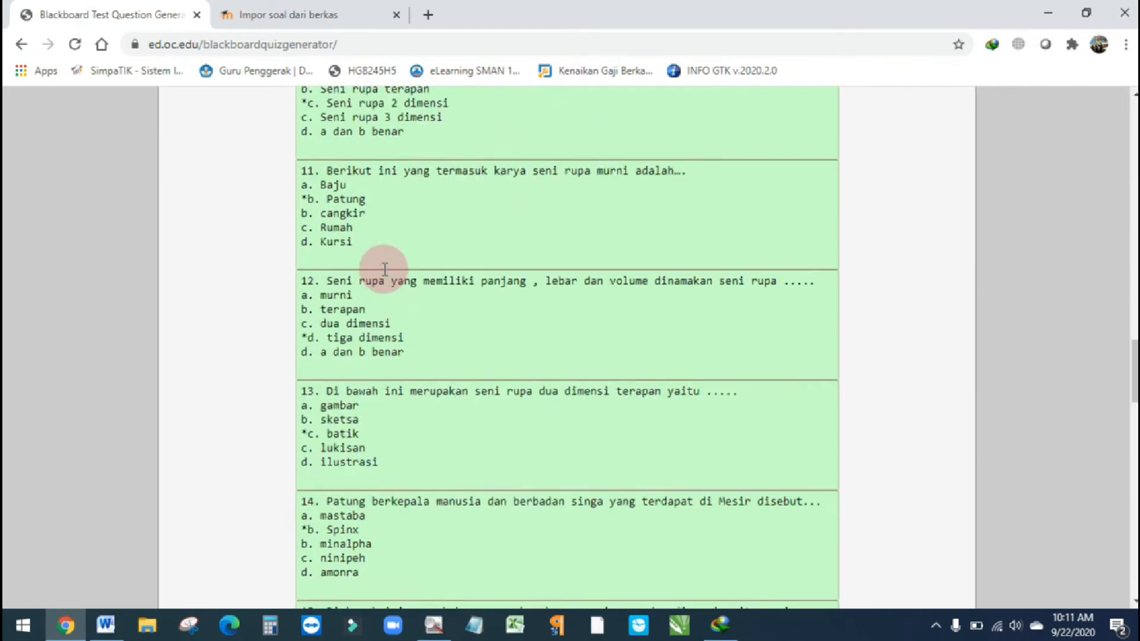
scroll(385, 269, "down", 13)
scroll(386, 269, "up", 17)
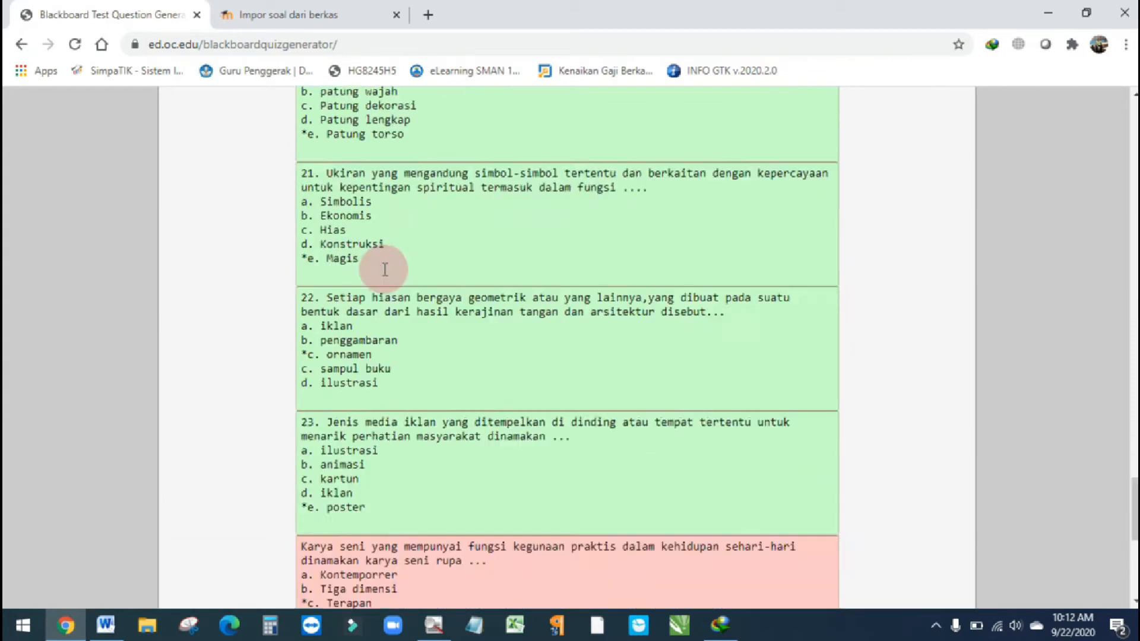
scroll(385, 269, "up", 12)
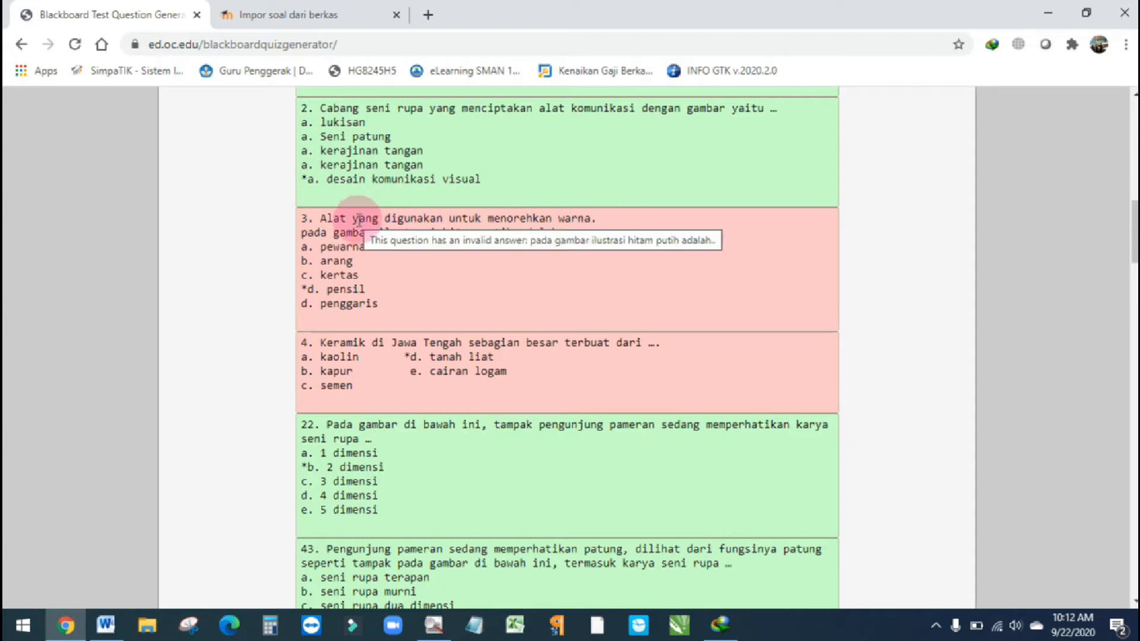
Step: Join the two lines of question 3 so "pada gambar ilustrasi hitam putih adalah.." follows "menorehkan warna." on the same line
left_click(629, 220)
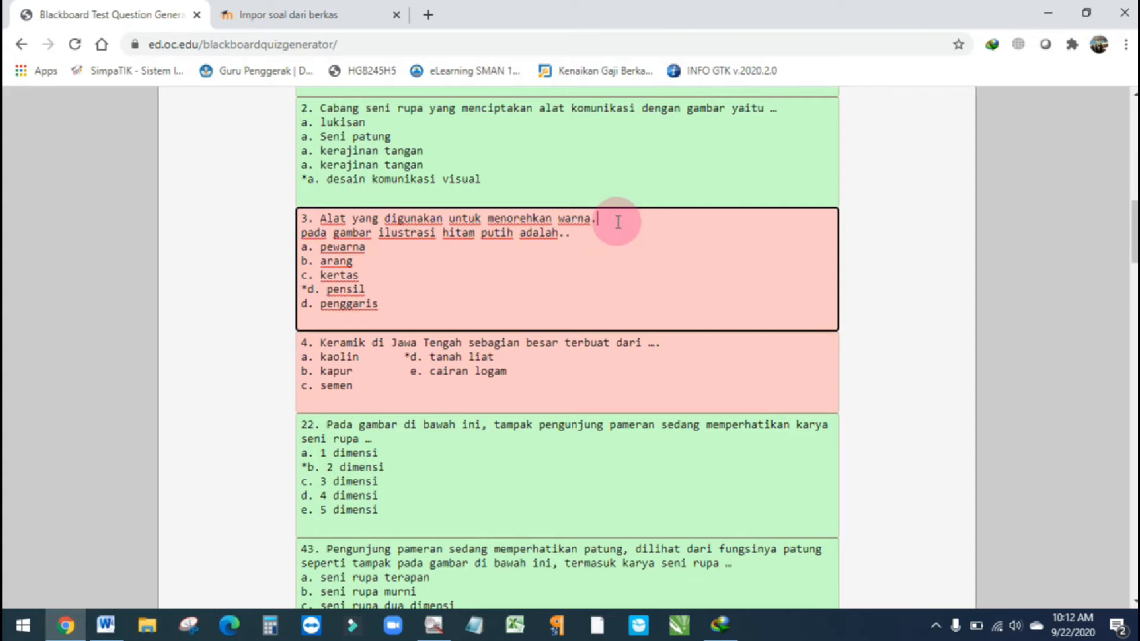
key("Delete")
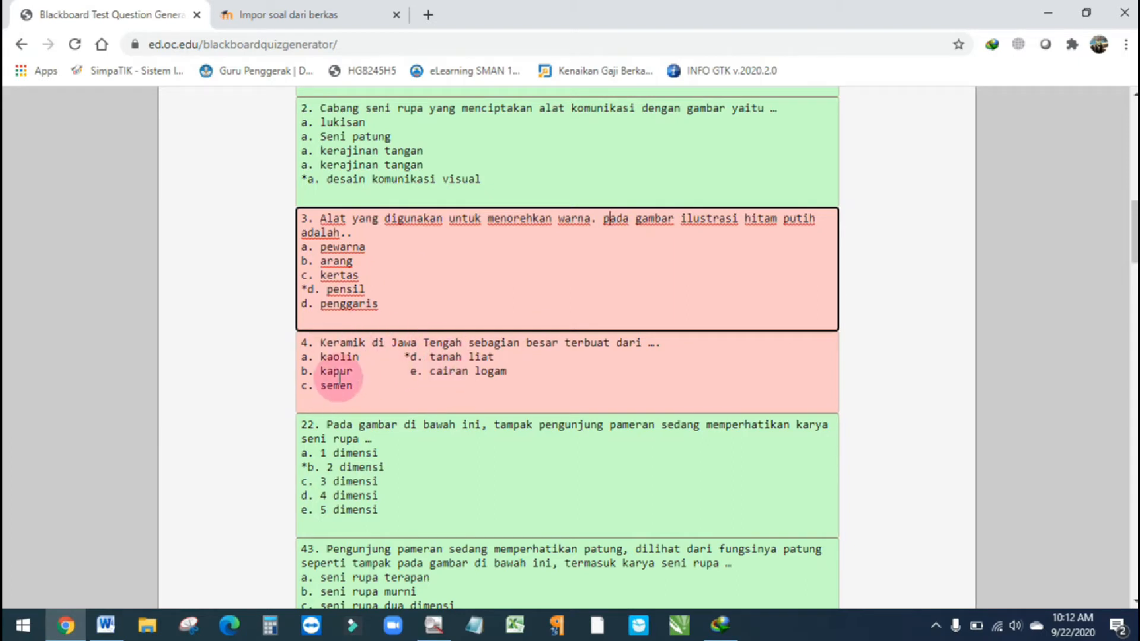
mouse_move(330, 367)
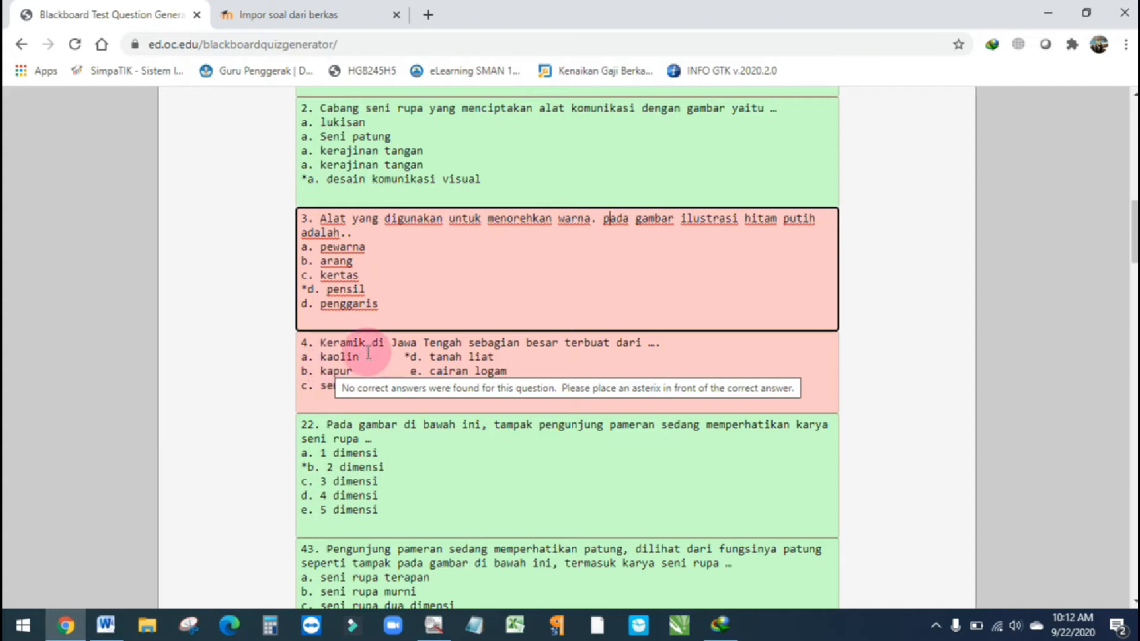
mouse_move(407, 300)
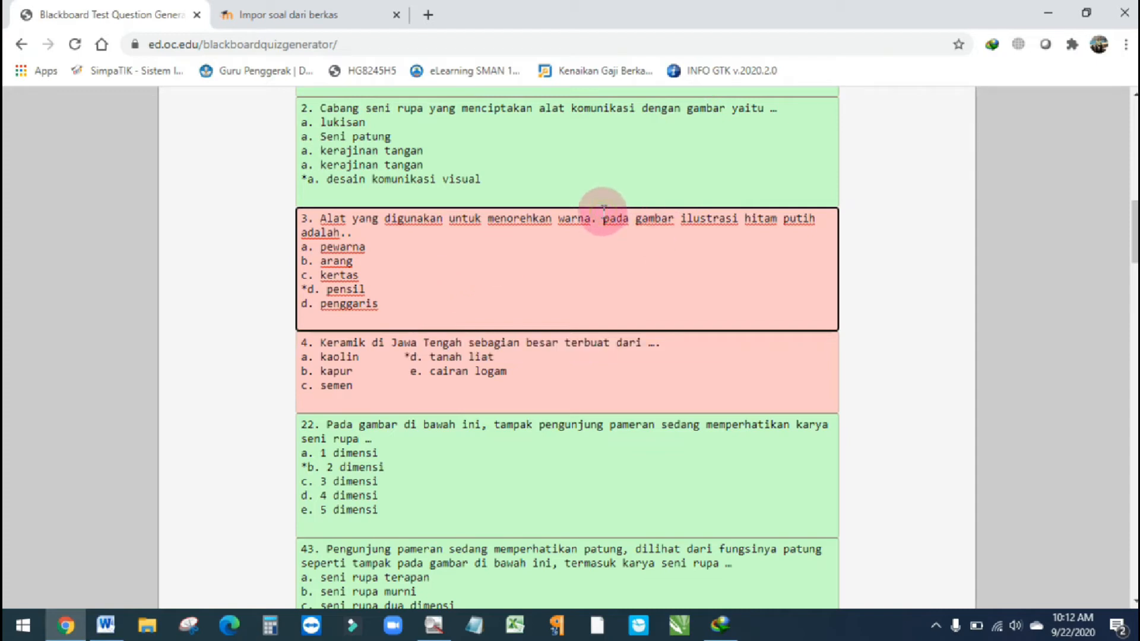
key("Return")
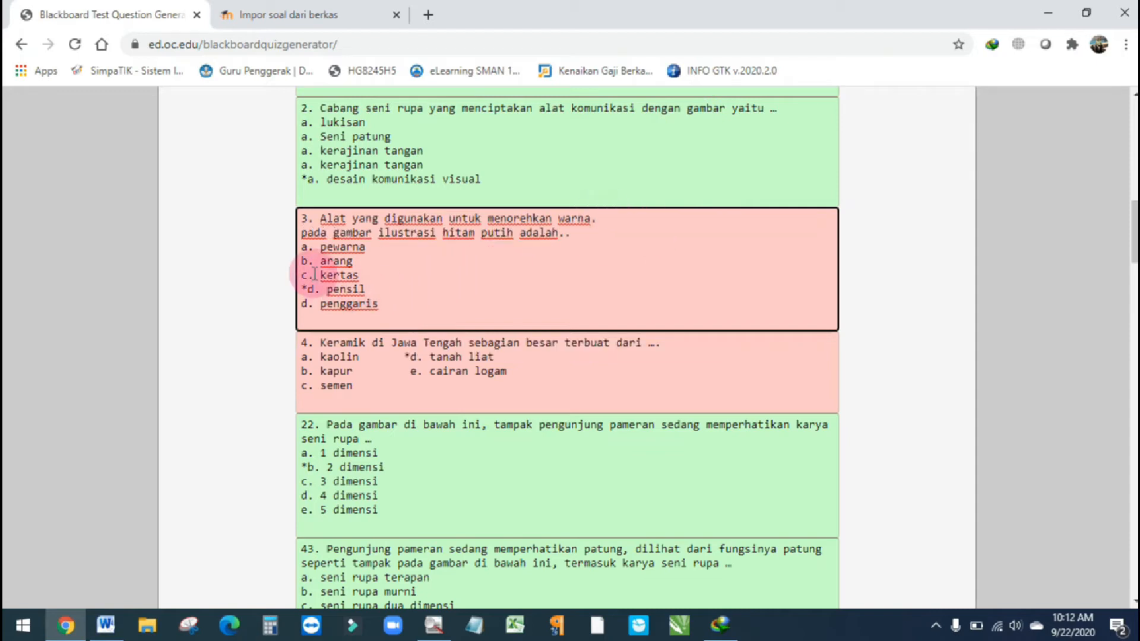
left_click(298, 233)
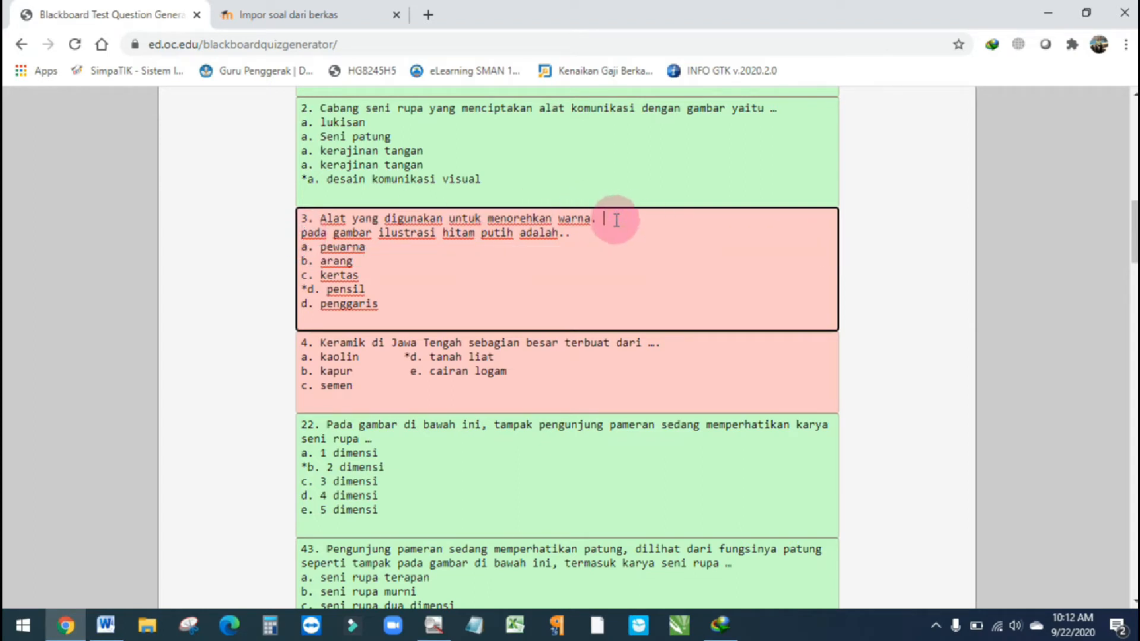
key("Delete")
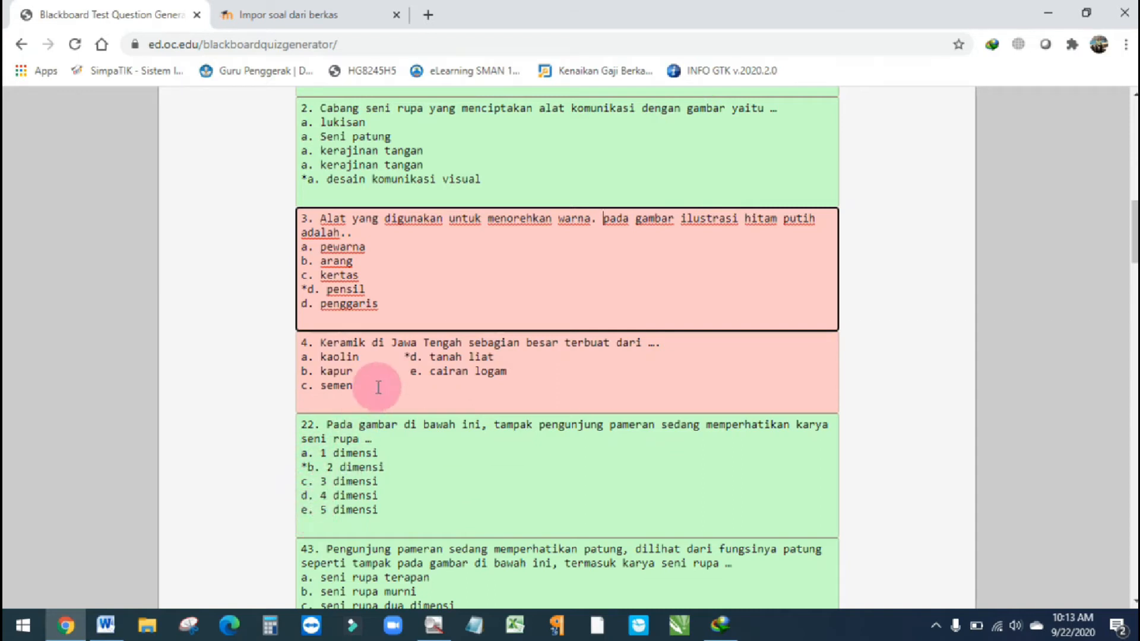
Step: Move the answers "*d. tanah liat" and "e. cairan logam" of question 4 onto lines of their own
left_click(405, 357)
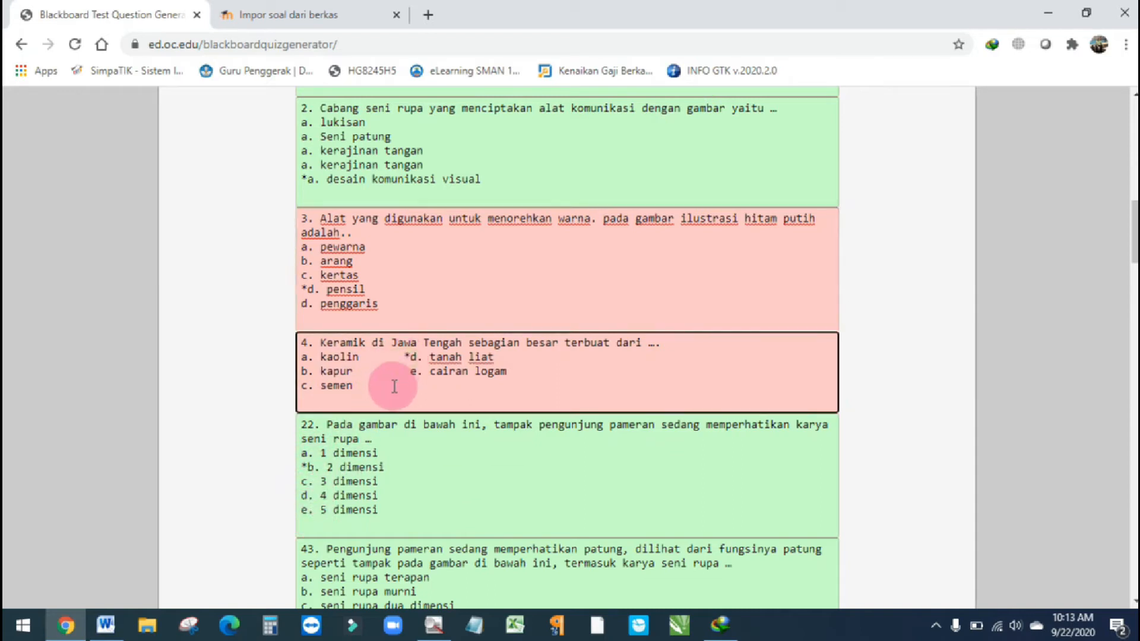
key("Return")
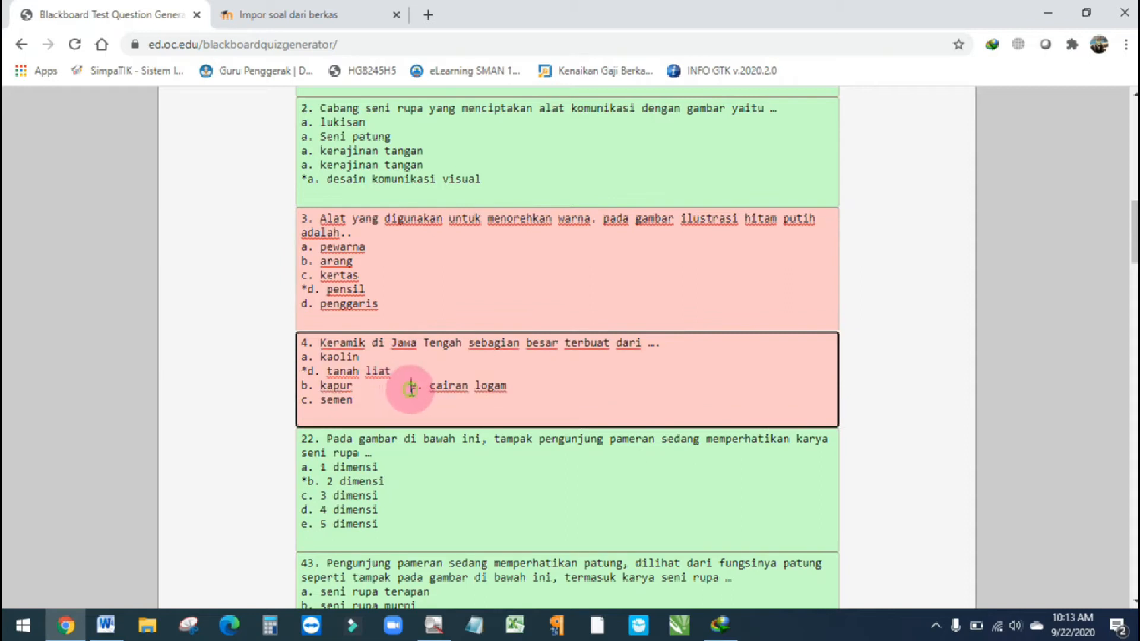
left_click(410, 389)
key("Return")
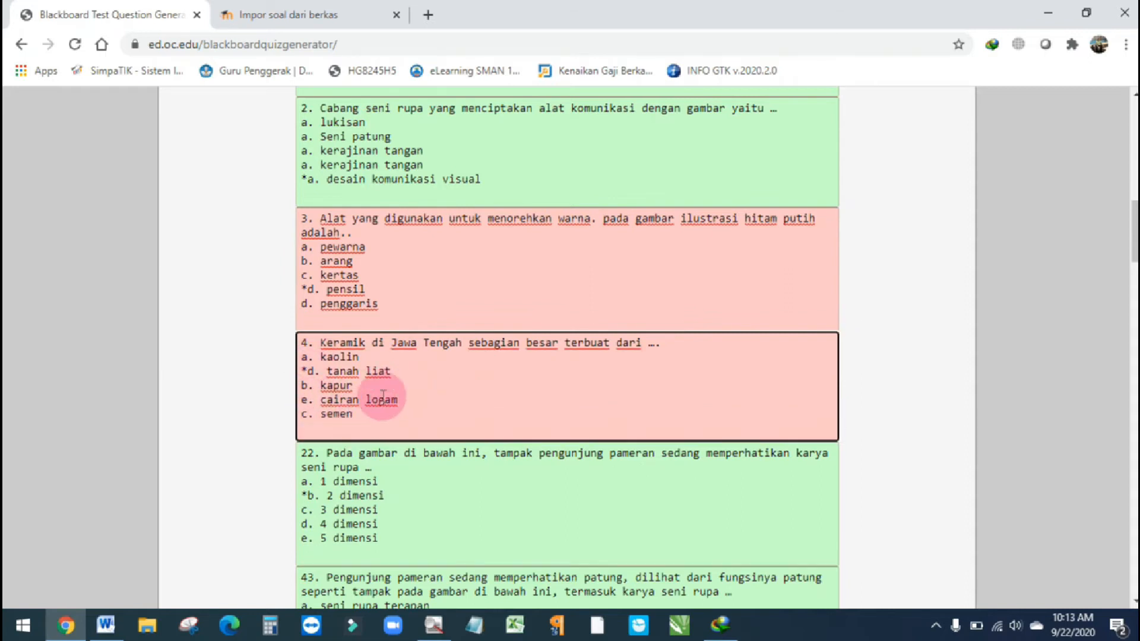
Step: Number the rejected question "Karya seni yang mempunyai fungsi kegunaan praktis..." after question 23 by adding "78." before its text
scroll(383, 397, "down", 15)
scroll(421, 369, "down", 20)
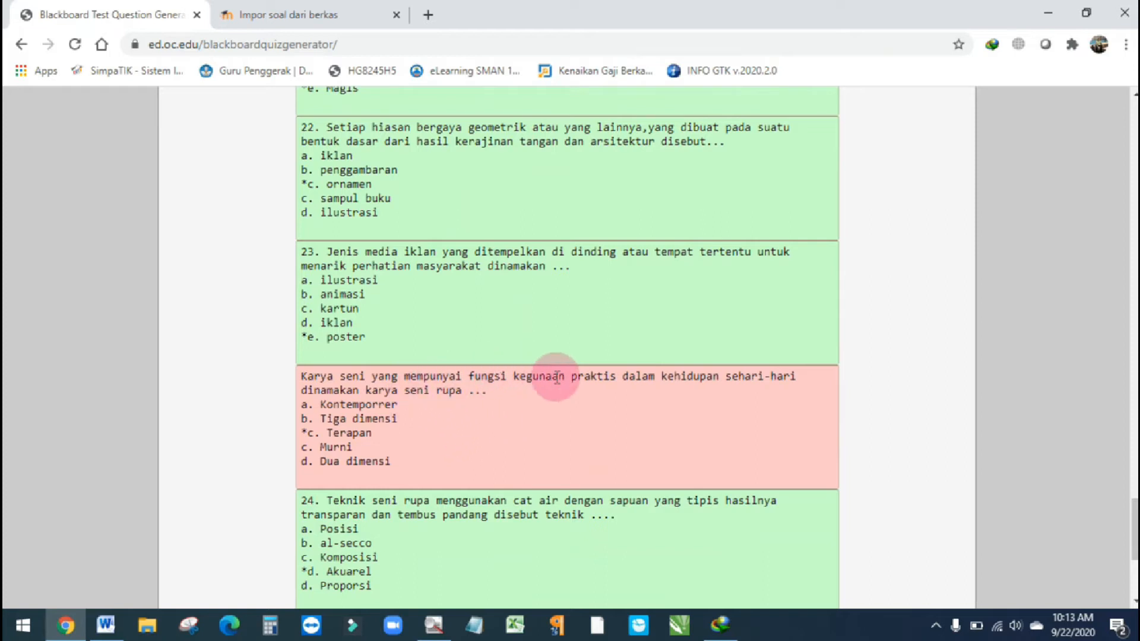
left_click(487, 392)
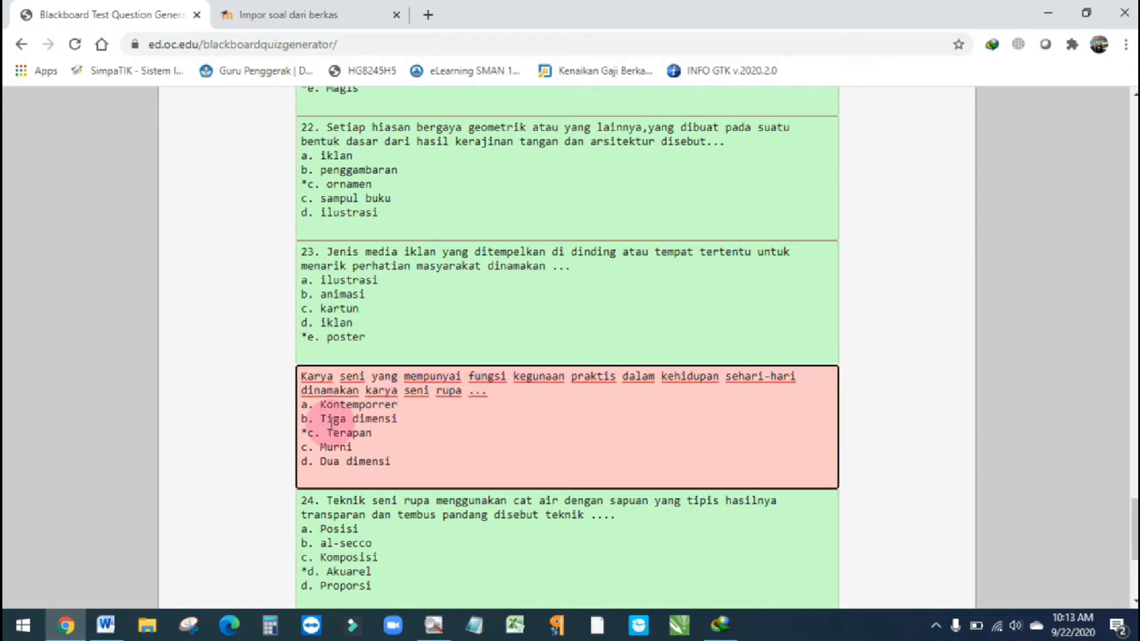
left_click(407, 306)
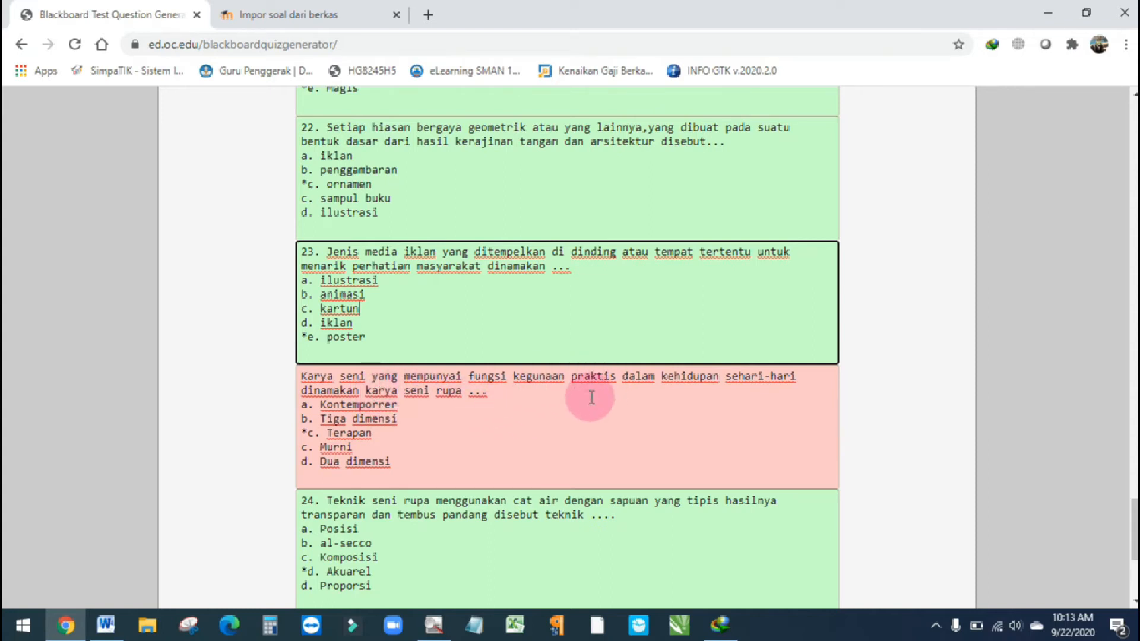
left_click(502, 391)
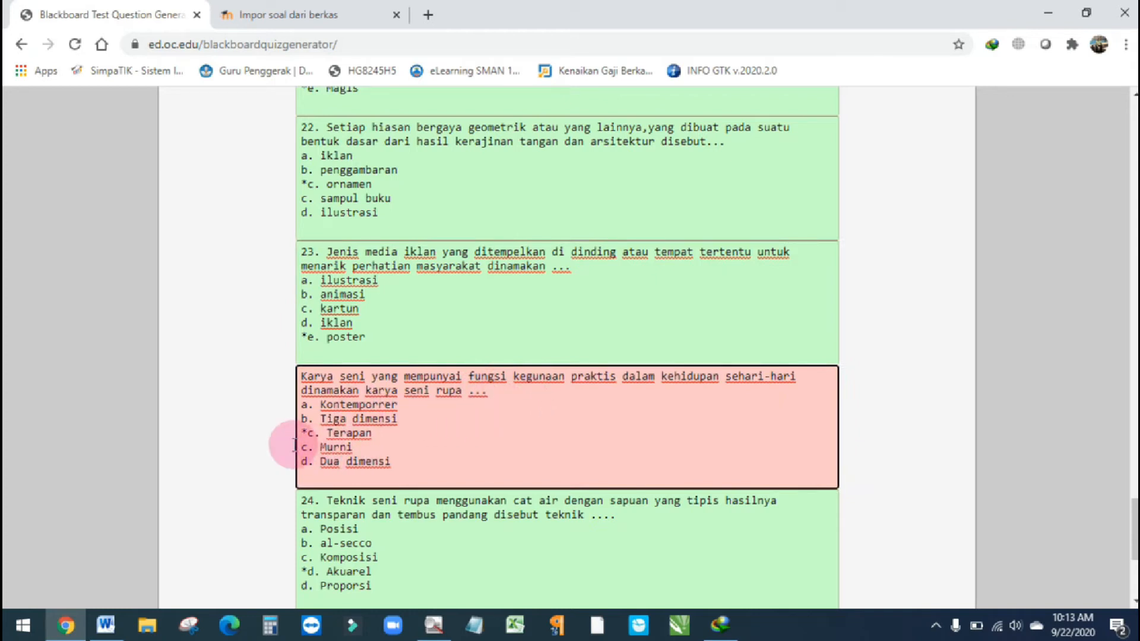
key("Delete")
key("Return")
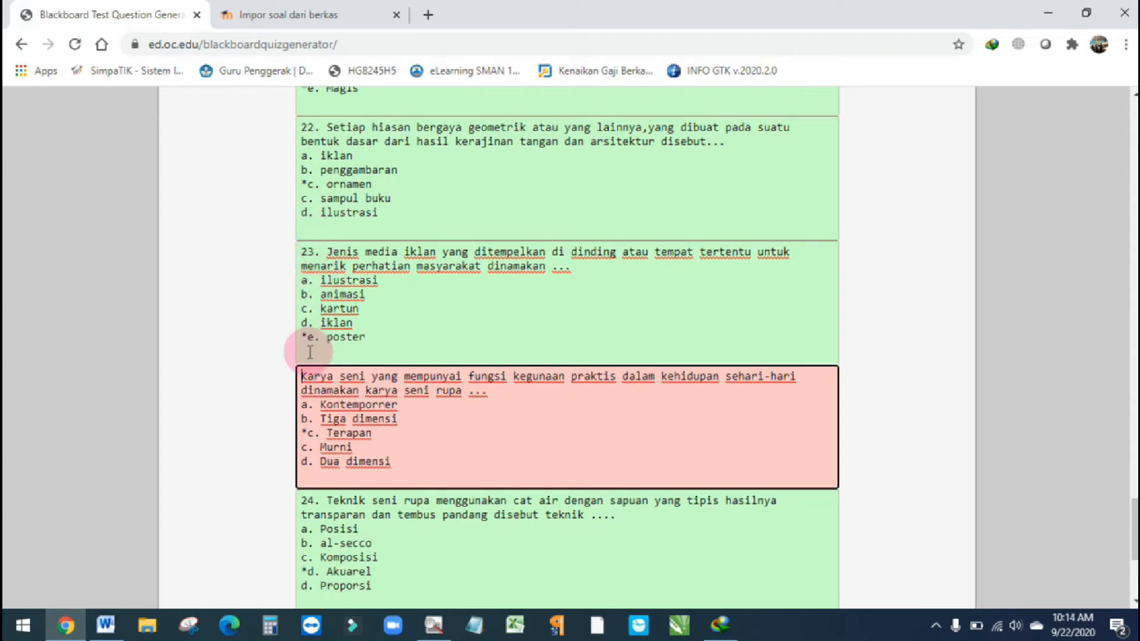
mouse_move(301, 383)
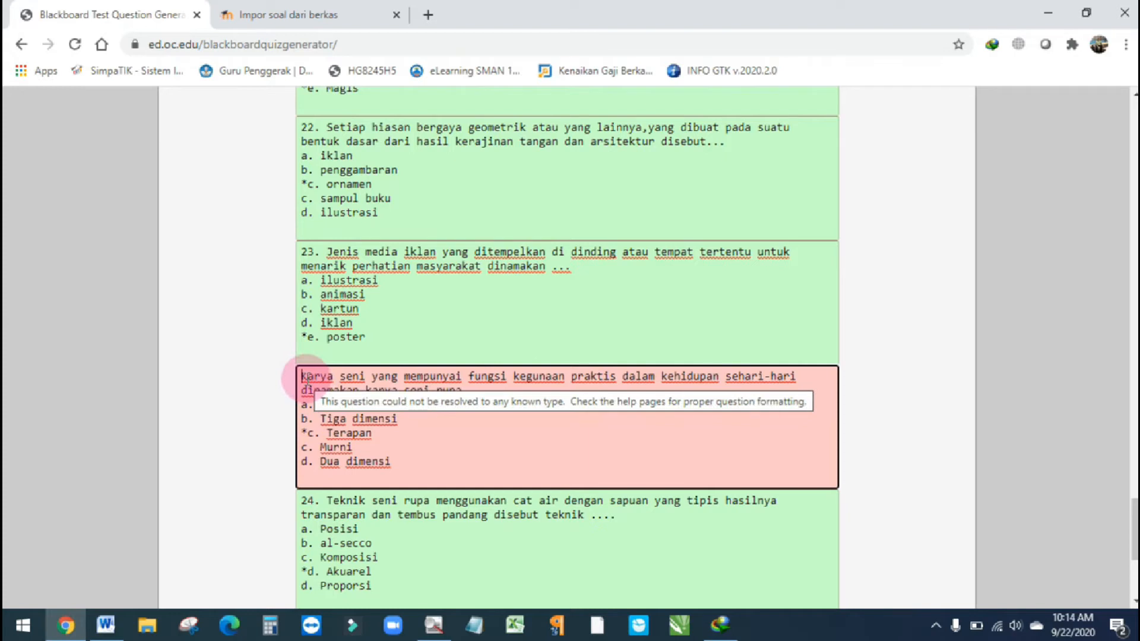
type("78.")
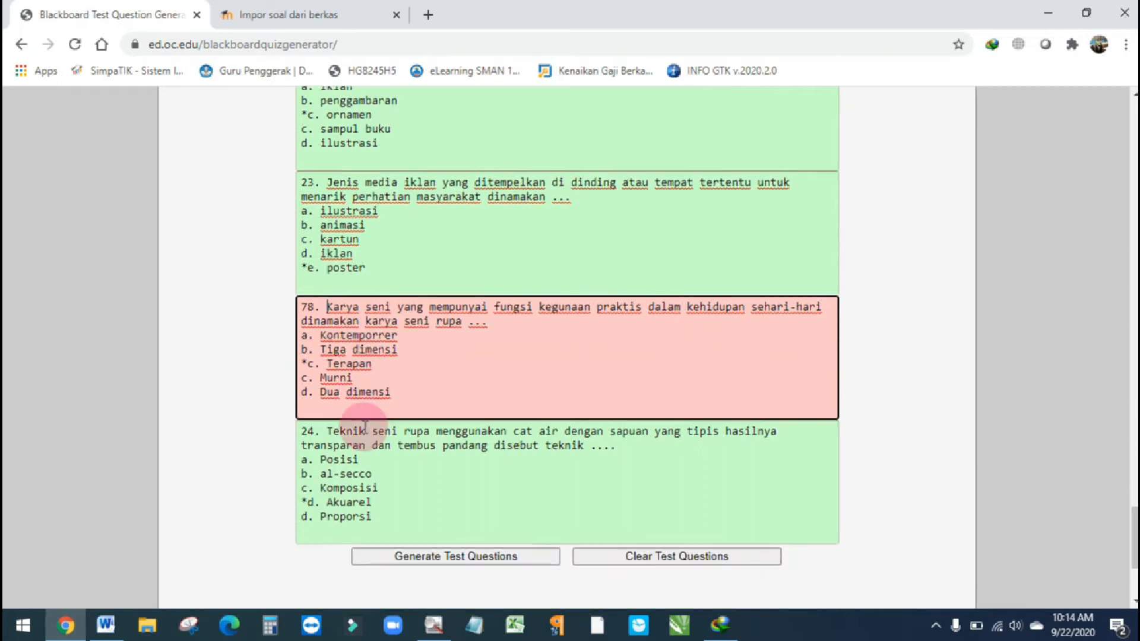
Step: Generate the test questions again from the corrected question list
scroll(351, 412, "down", 1)
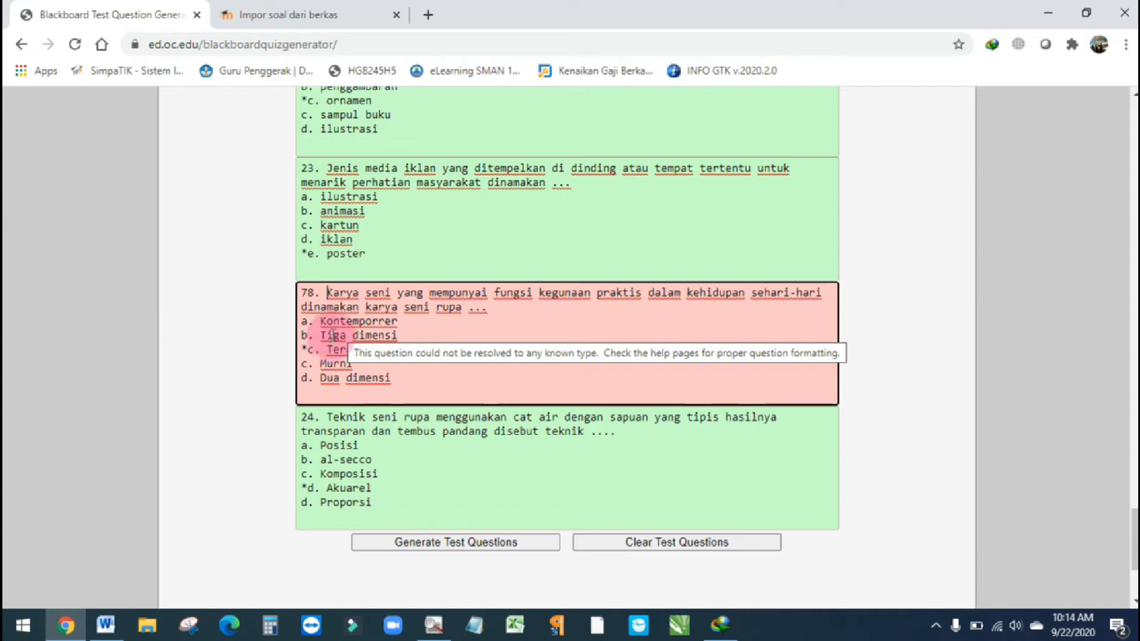
left_click(442, 549)
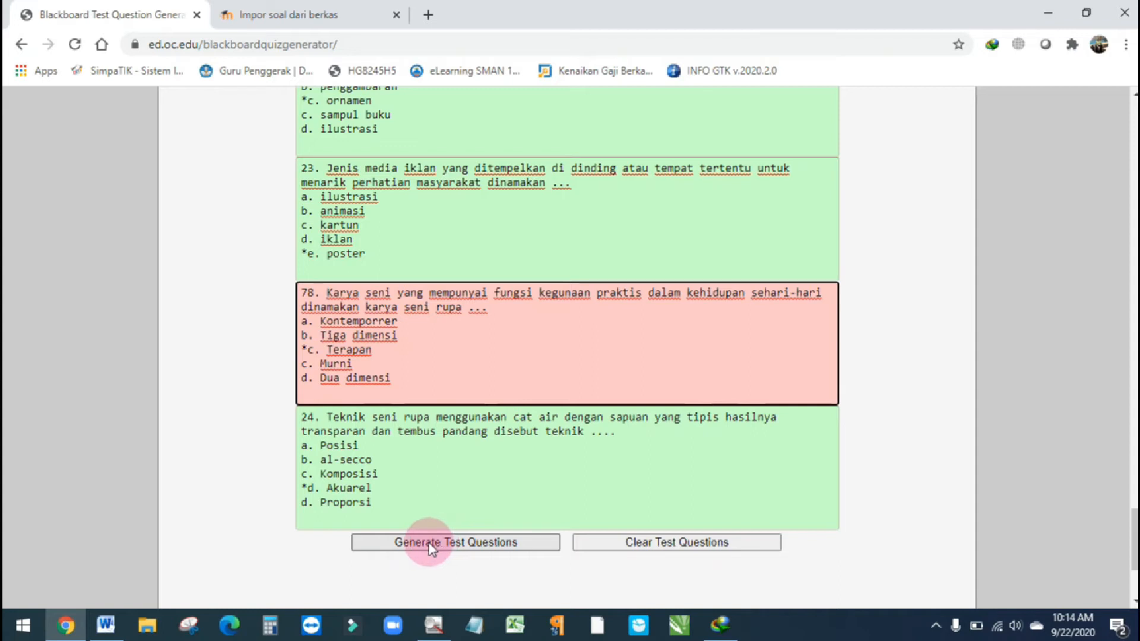
left_click(101, 627)
key("ctrl+a")
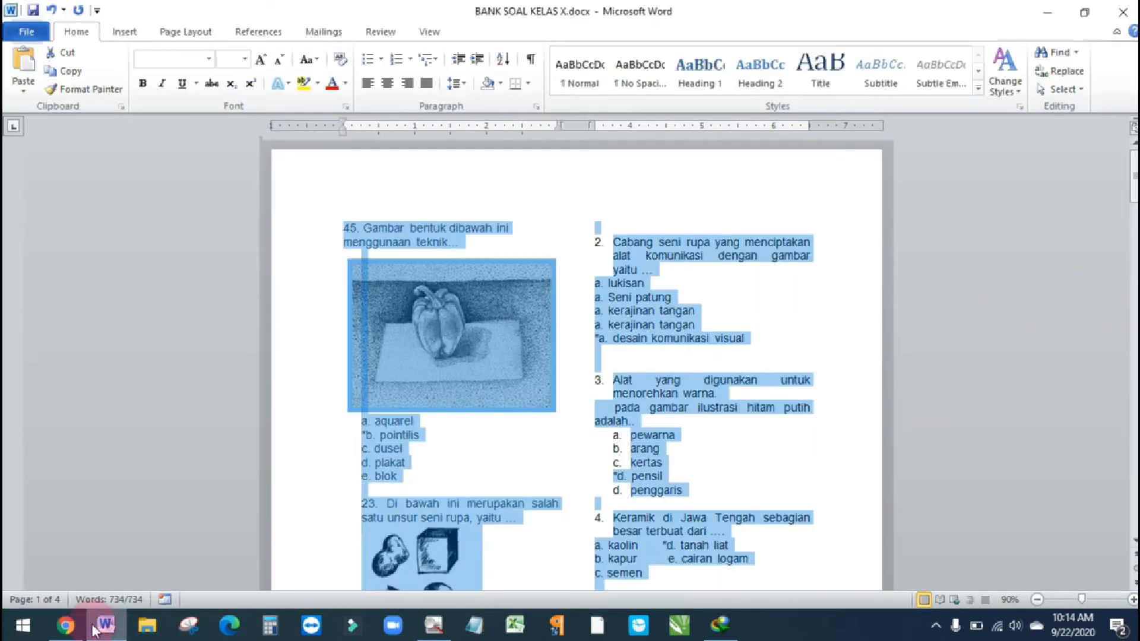
left_click(66, 626)
left_click(405, 549)
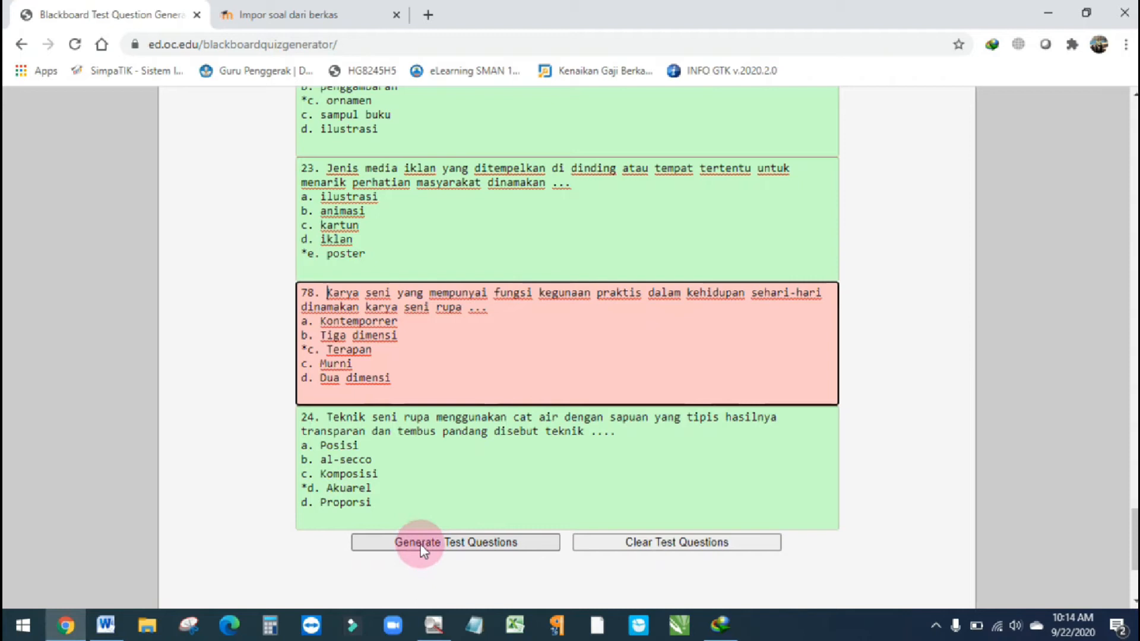
left_click(420, 547)
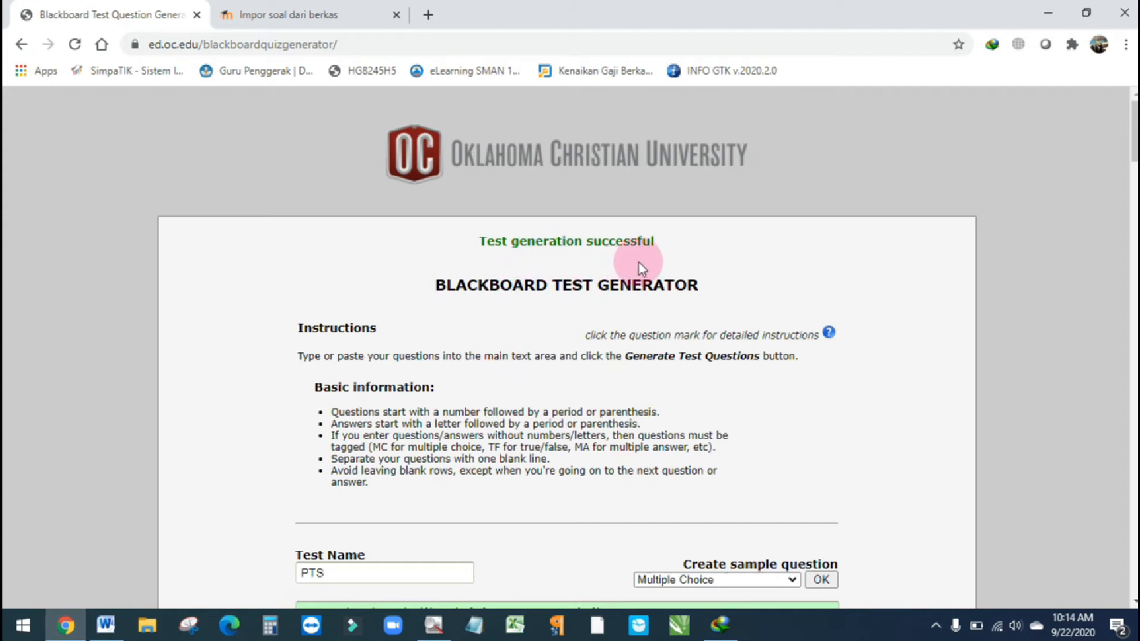
scroll(668, 266, "down", 12)
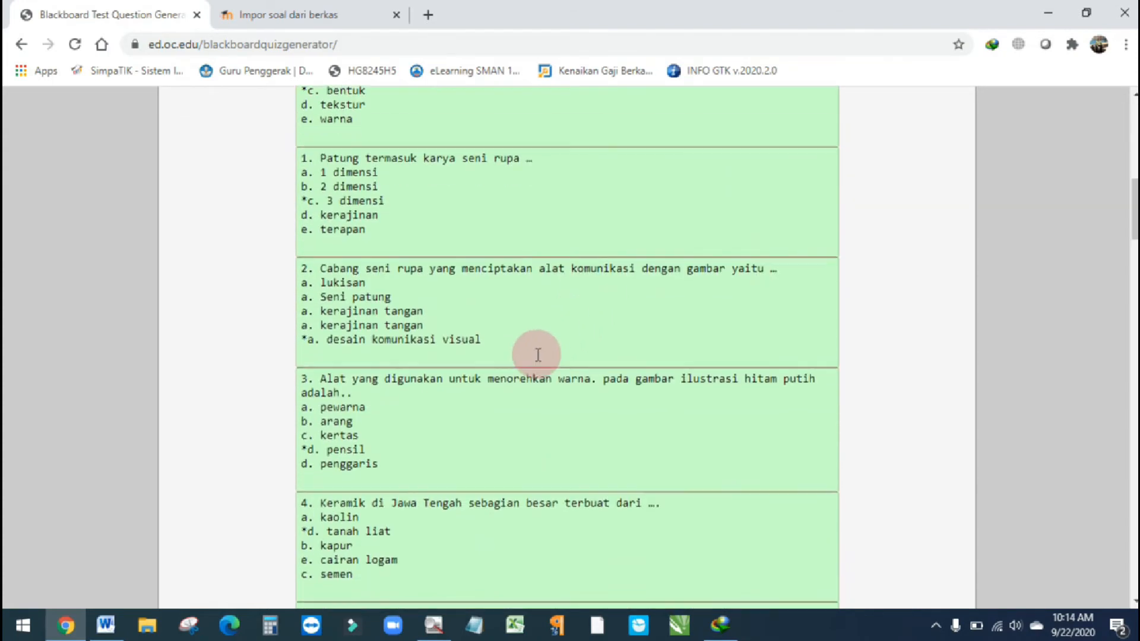
scroll(538, 355, "down", 12)
scroll(491, 392, "down", 20)
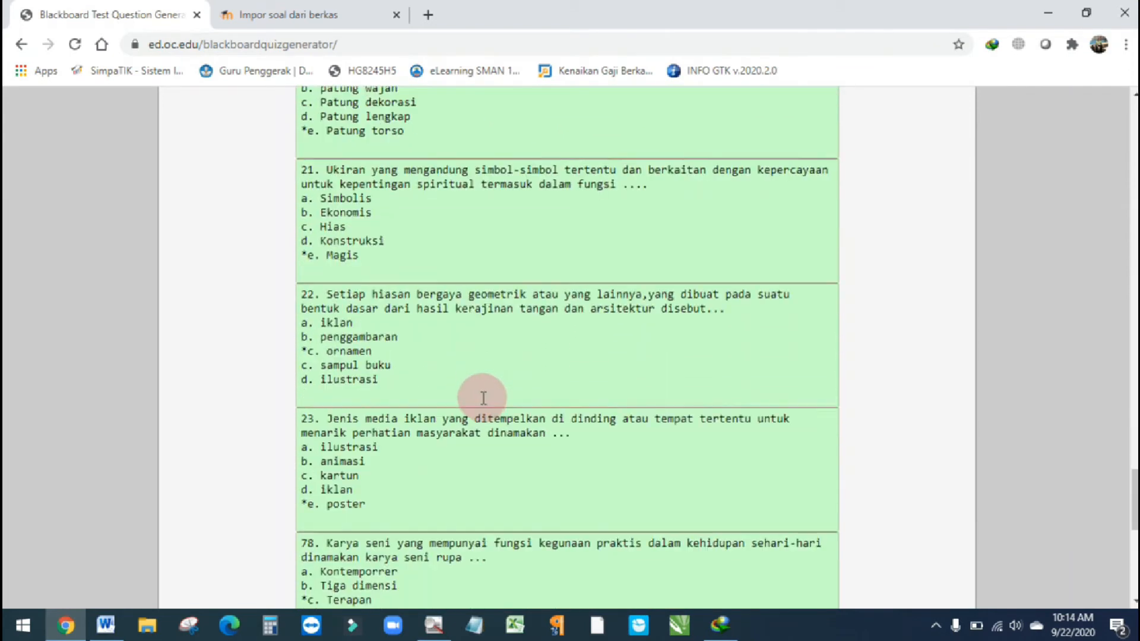
scroll(483, 397, "down", 8)
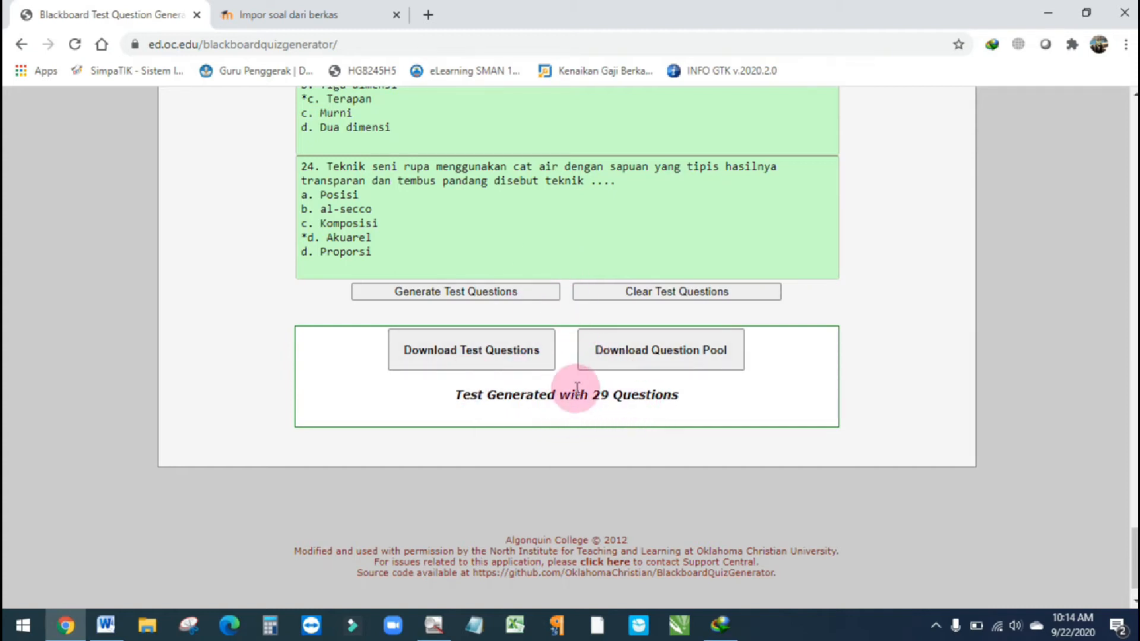
left_click(662, 353)
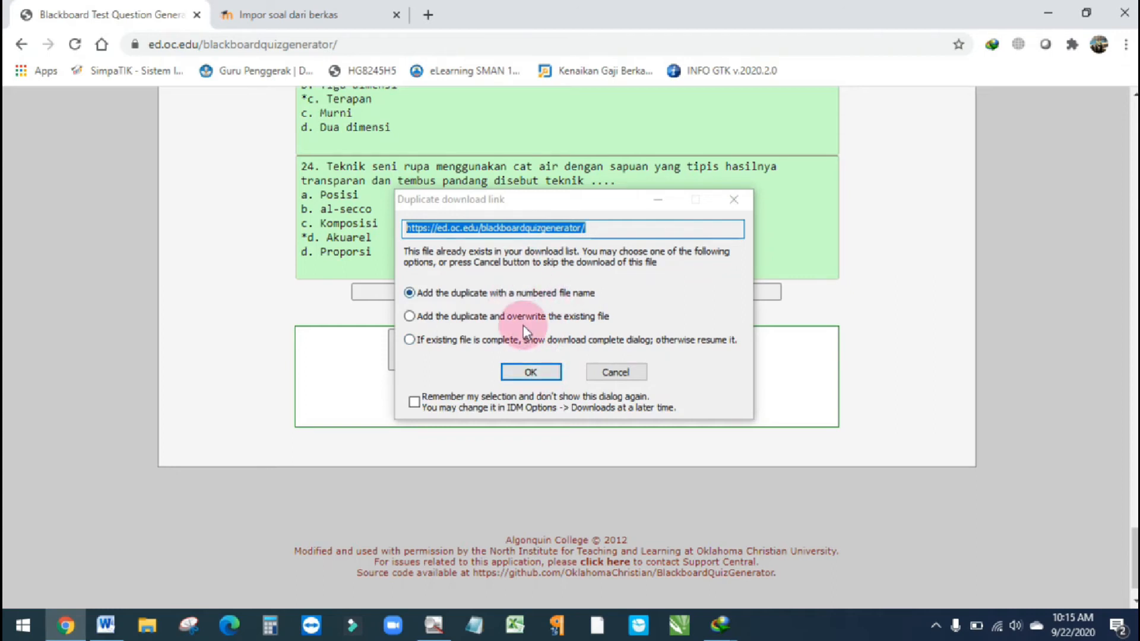
left_click(616, 373)
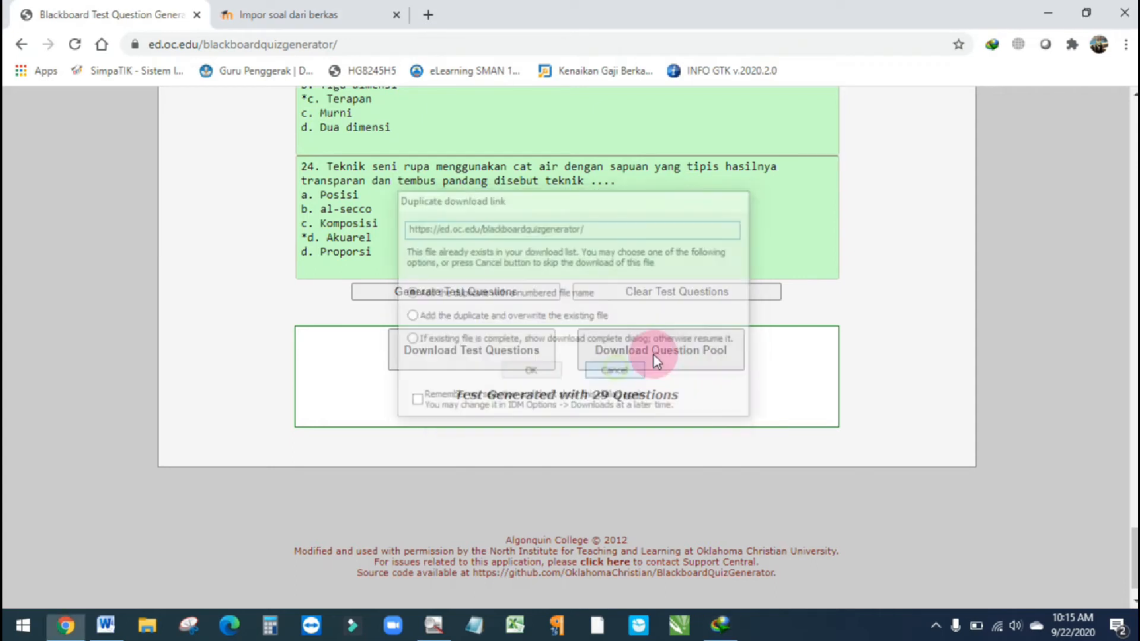
Step: Change the test name to "PTS KELAS X"
scroll(803, 311, "up", 10)
scroll(803, 310, "up", 20)
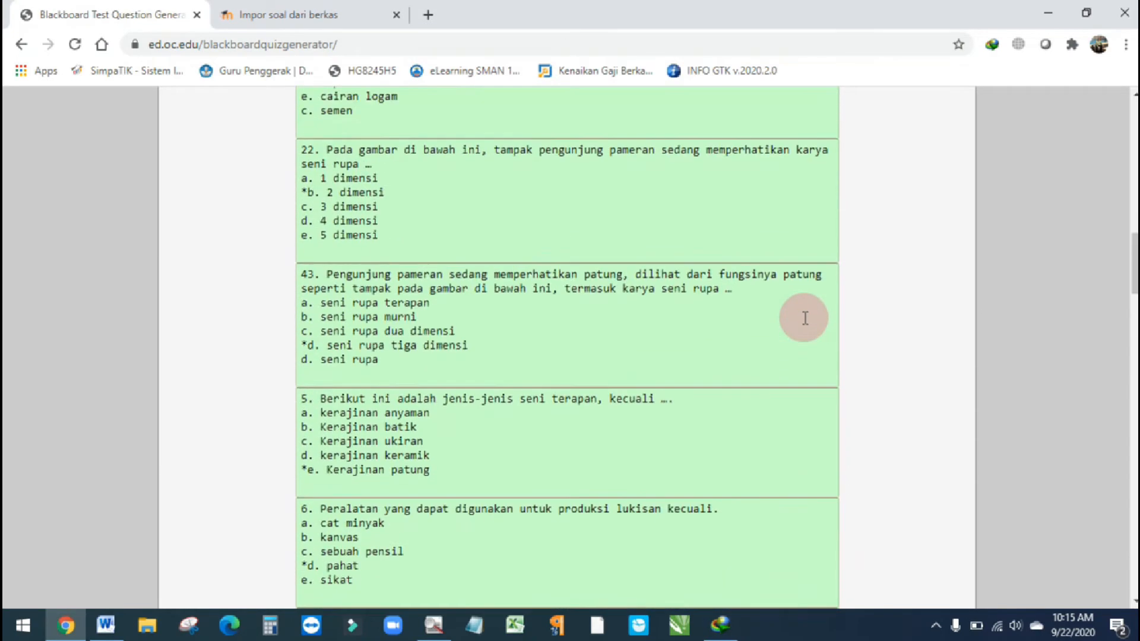
scroll(454, 448, "down", 4)
left_click(376, 319)
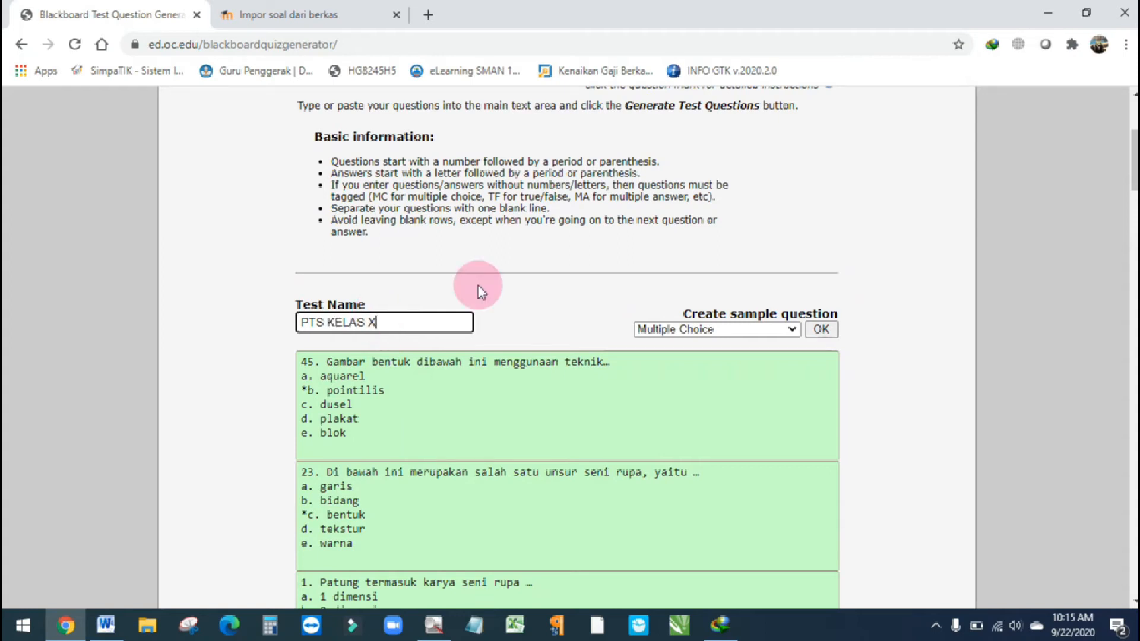
Step: Regenerate the test questions under the new test name
scroll(635, 376, "down", 15)
scroll(626, 374, "down", 20)
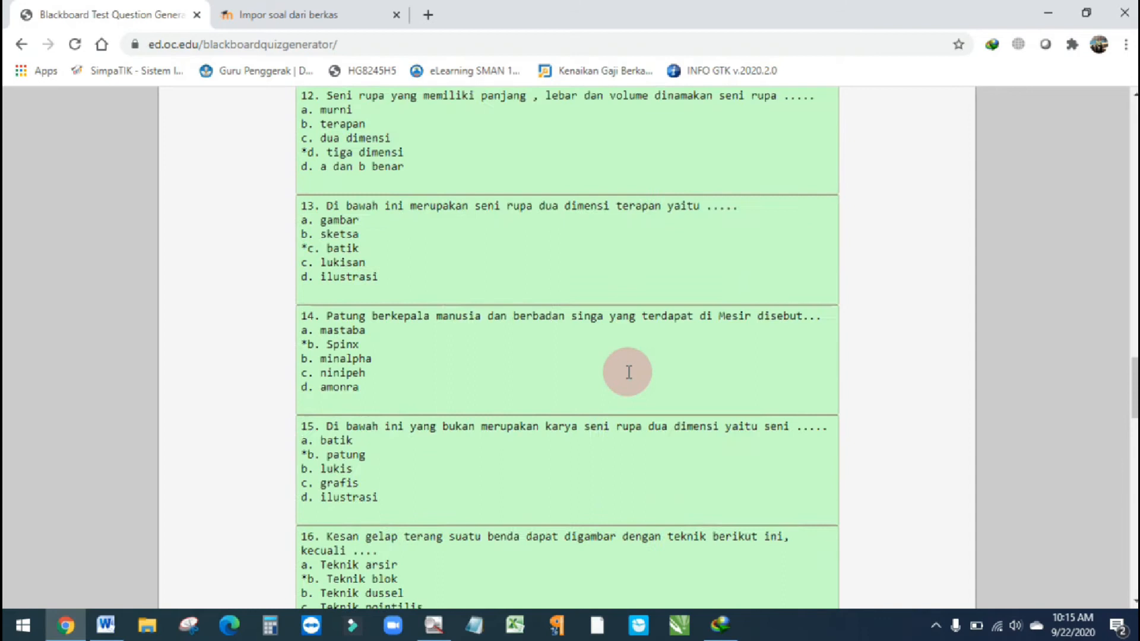
scroll(475, 437, "up", 5)
scroll(497, 429, "down", 4)
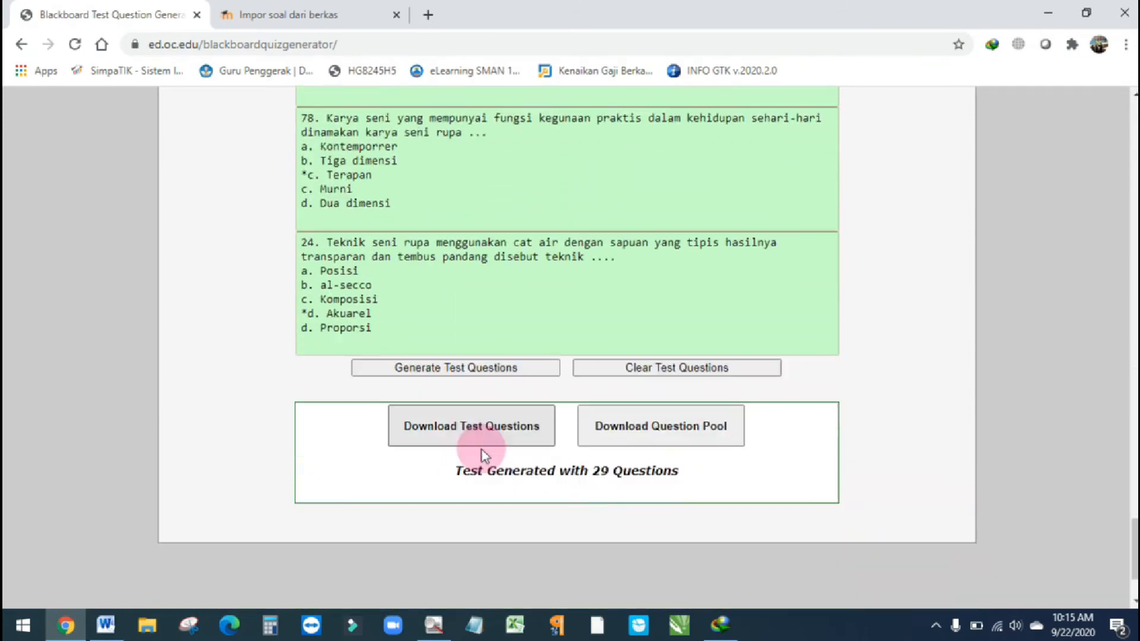
left_click(500, 331)
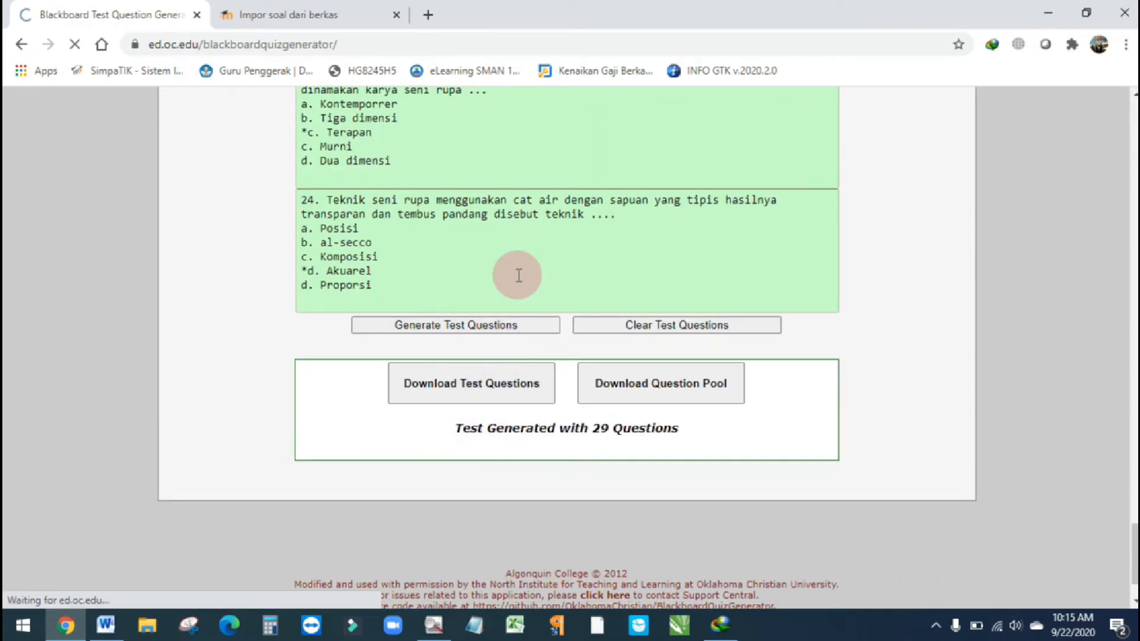
Step: Request the question pool download and add the duplicate with a numbered file name
scroll(522, 305, "down", 10)
scroll(524, 325, "down", 20)
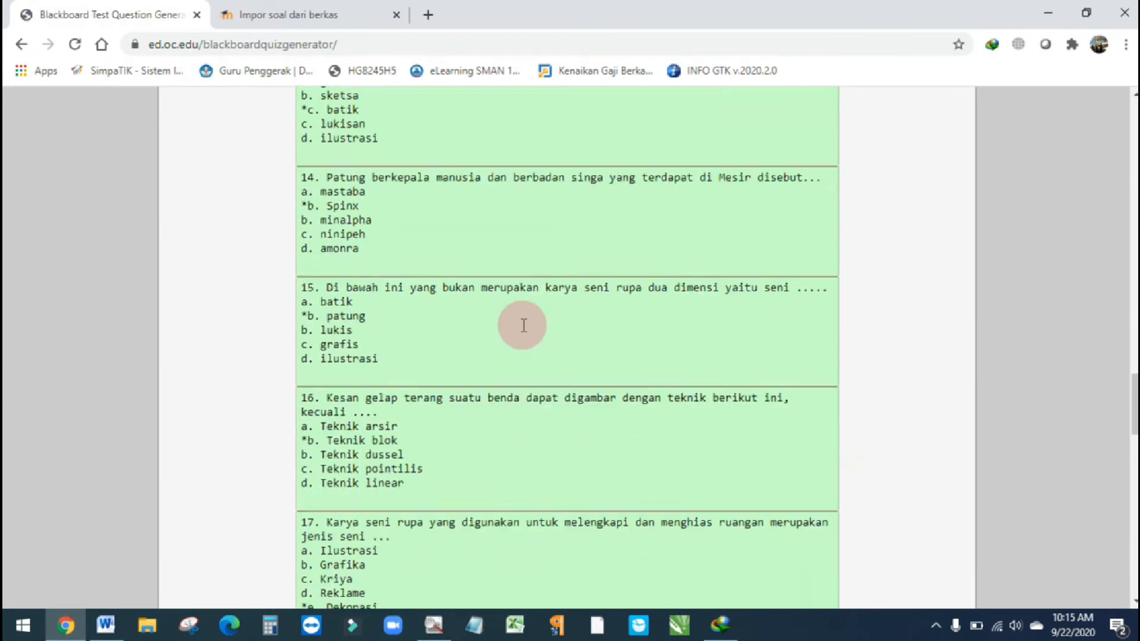
left_click(652, 303)
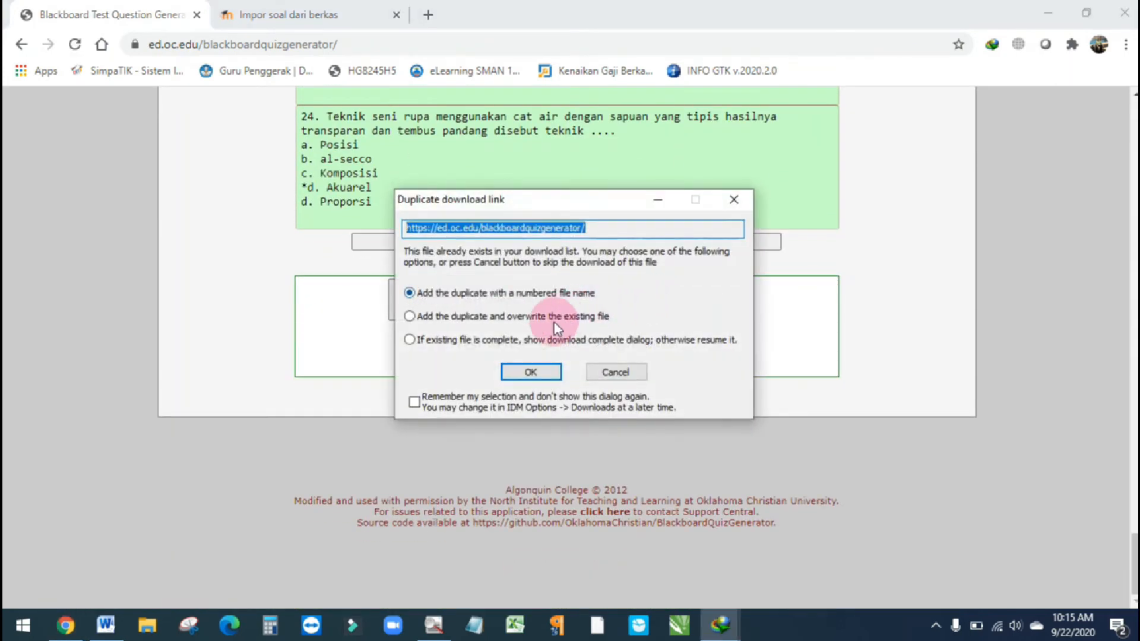
left_click(533, 374)
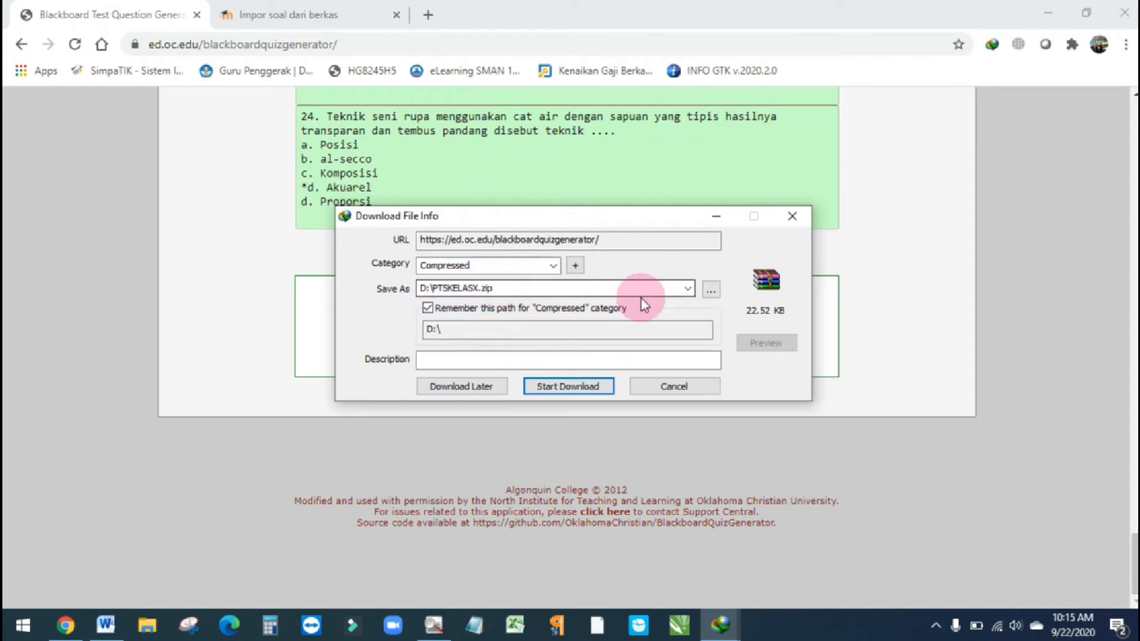
Step: Set the save location of PTSKELASX.zip to the Downloads folder and start the download
left_click(690, 289)
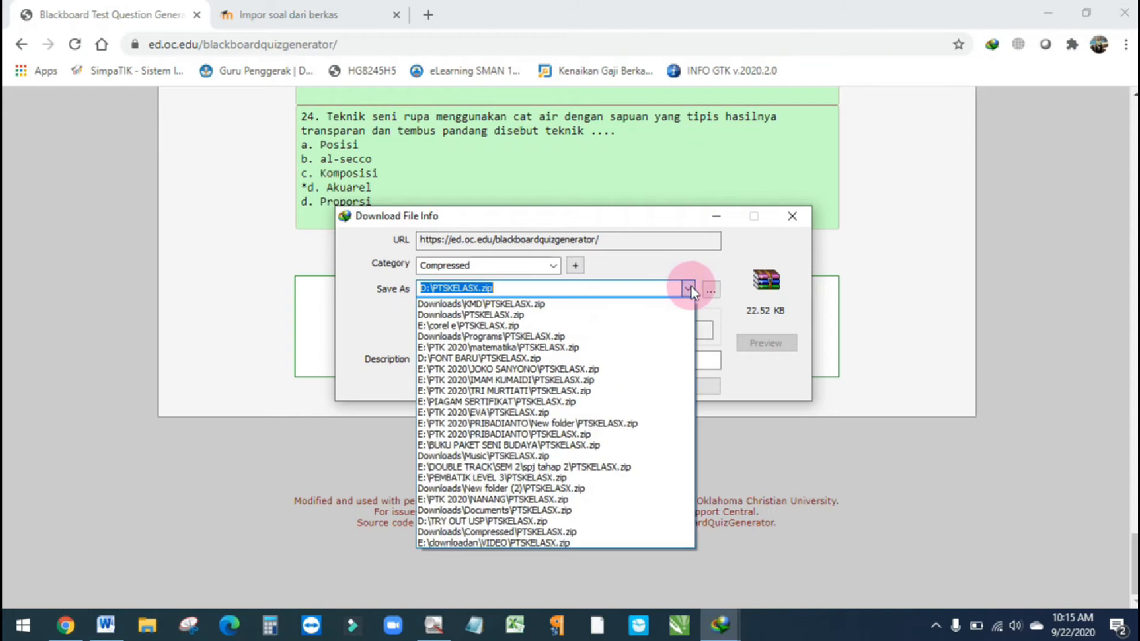
left_click(708, 292)
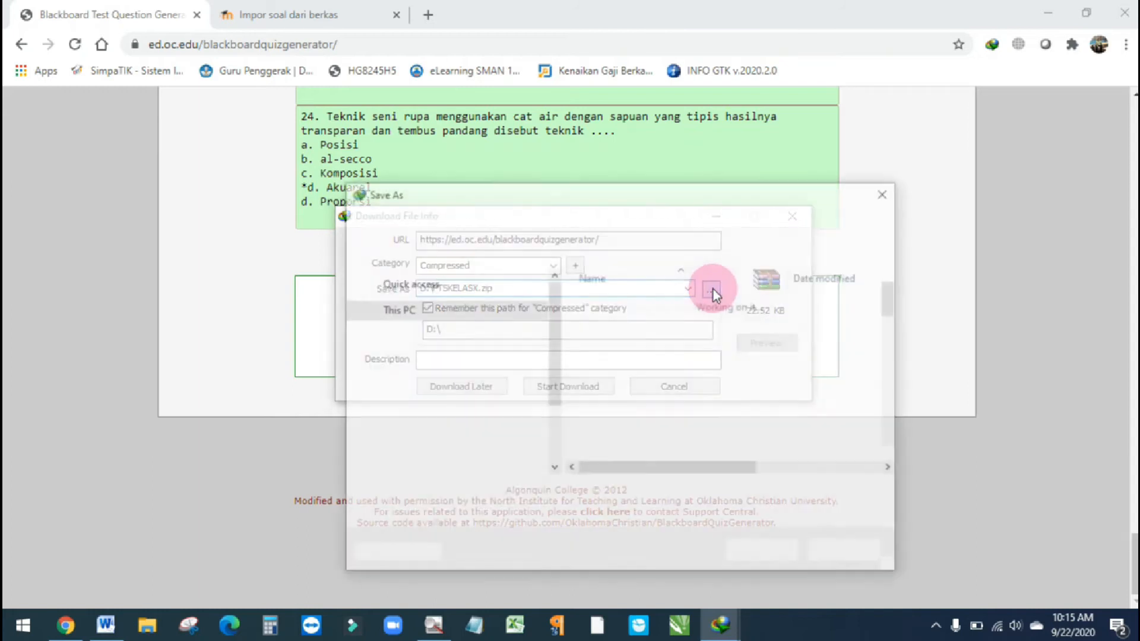
left_click(430, 364)
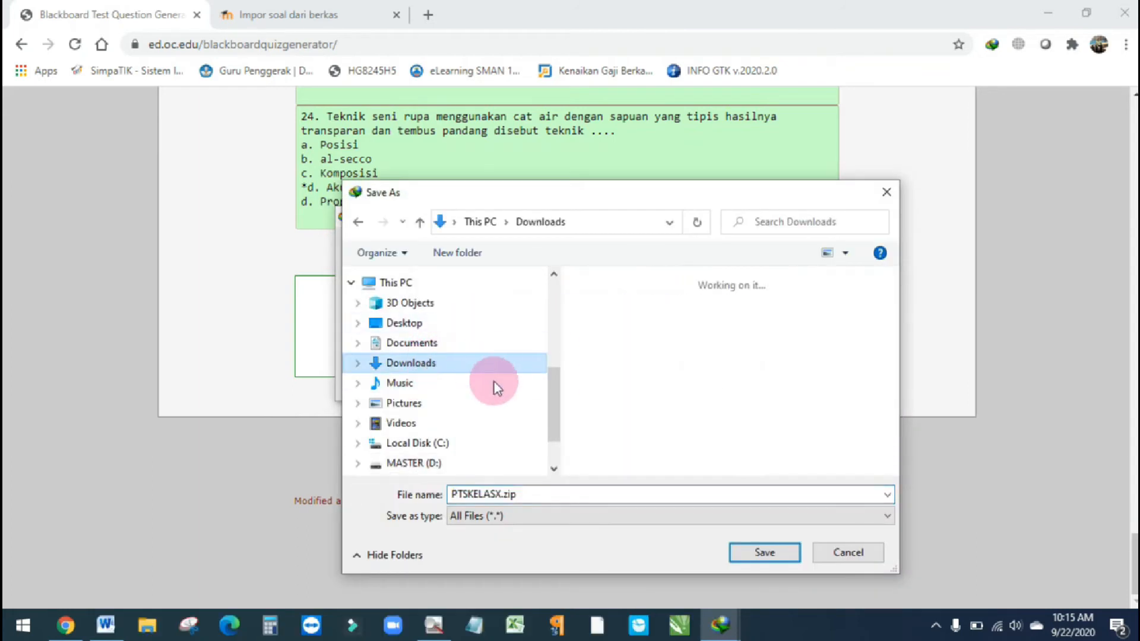
left_click(765, 552)
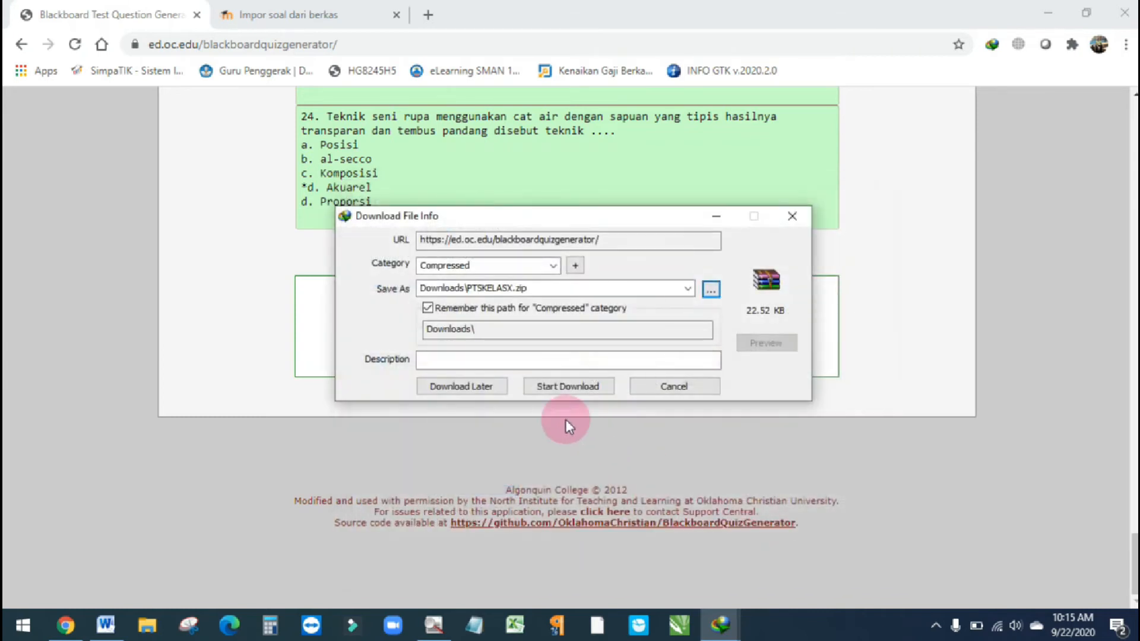
left_click(562, 385)
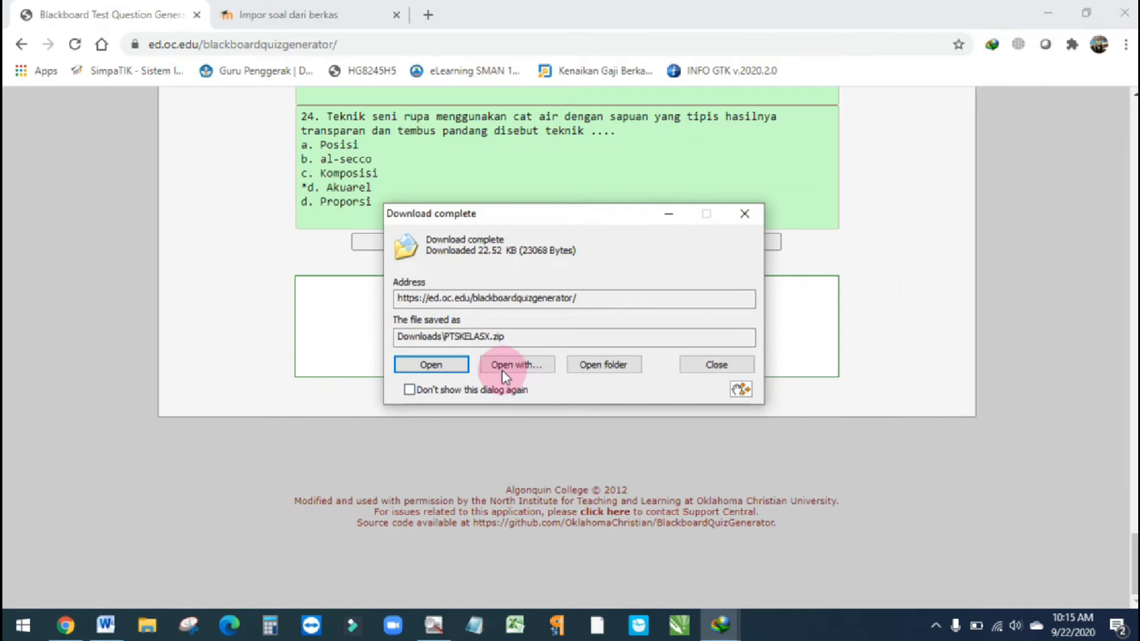
Step: Open the folder holding the downloaded PTSKELASX.zip to look at the file, and return to the test generator in Chrome
left_click(583, 365)
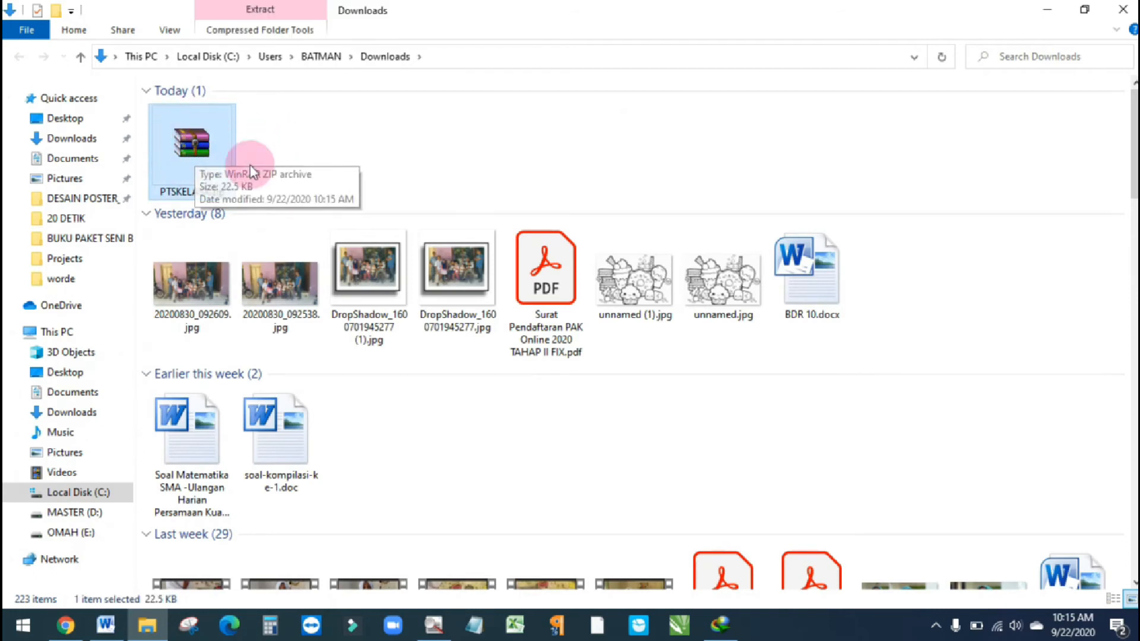
left_click(107, 631)
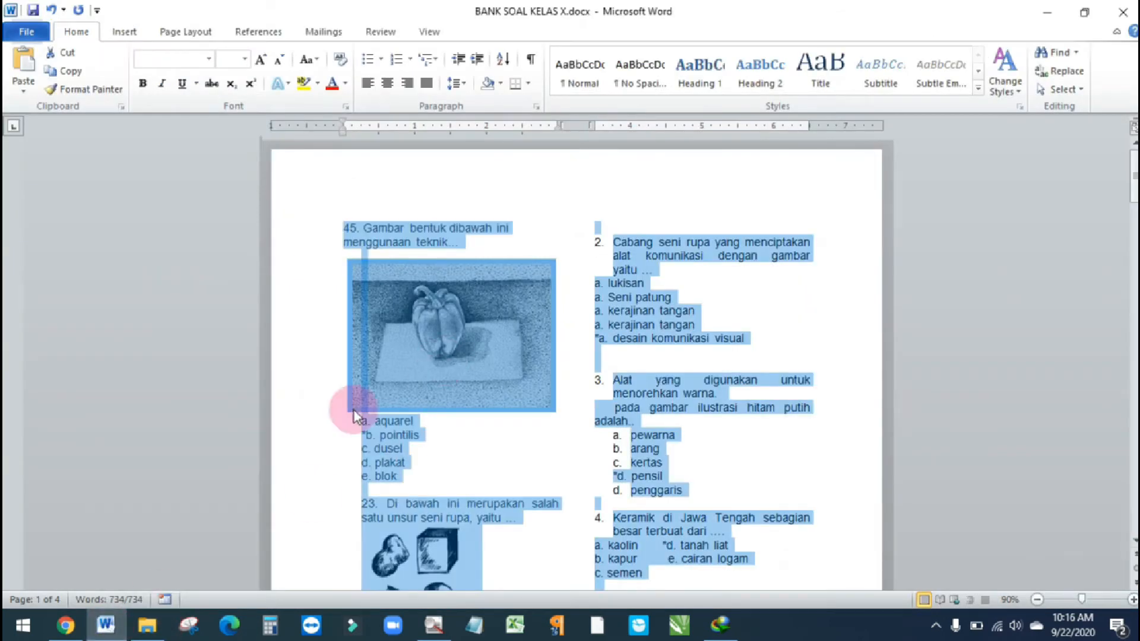
left_click(65, 625)
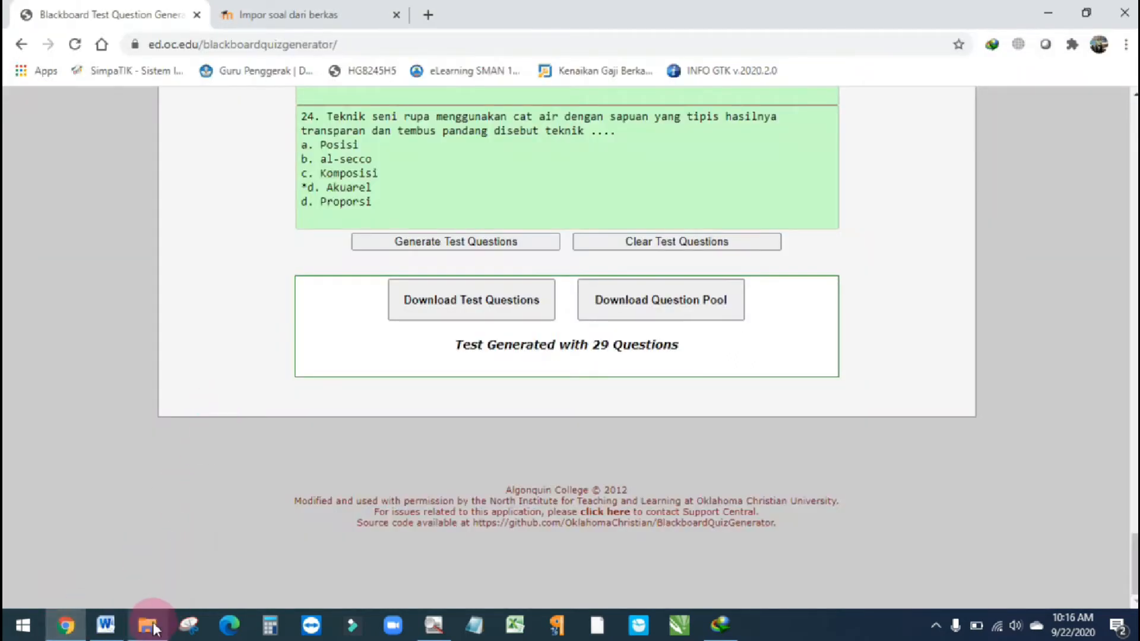
left_click(148, 624)
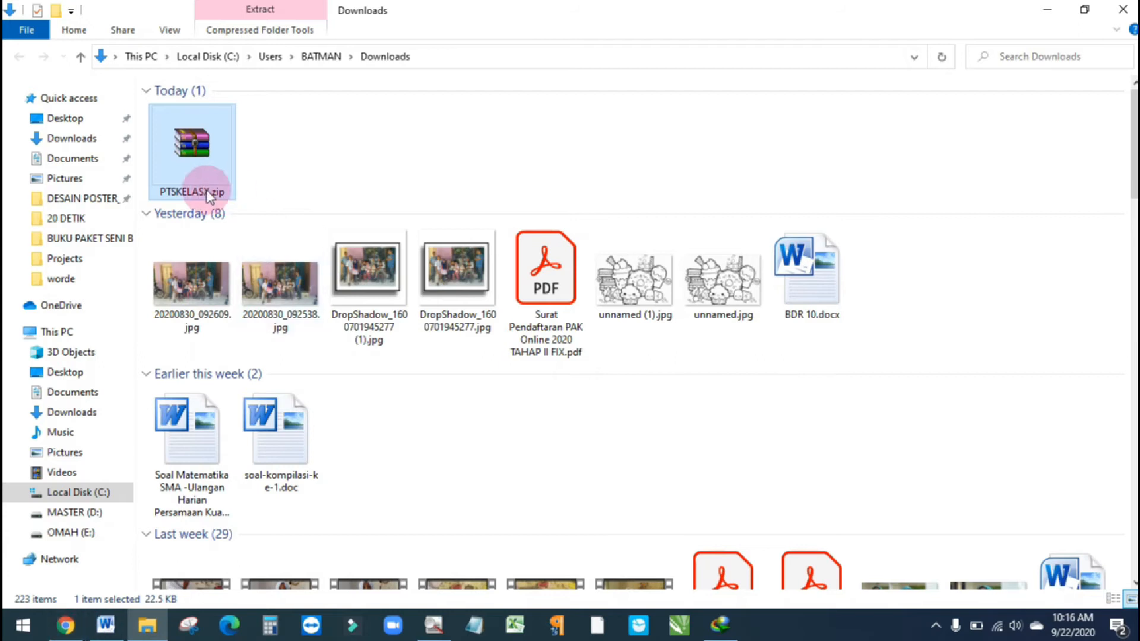
left_click(66, 625)
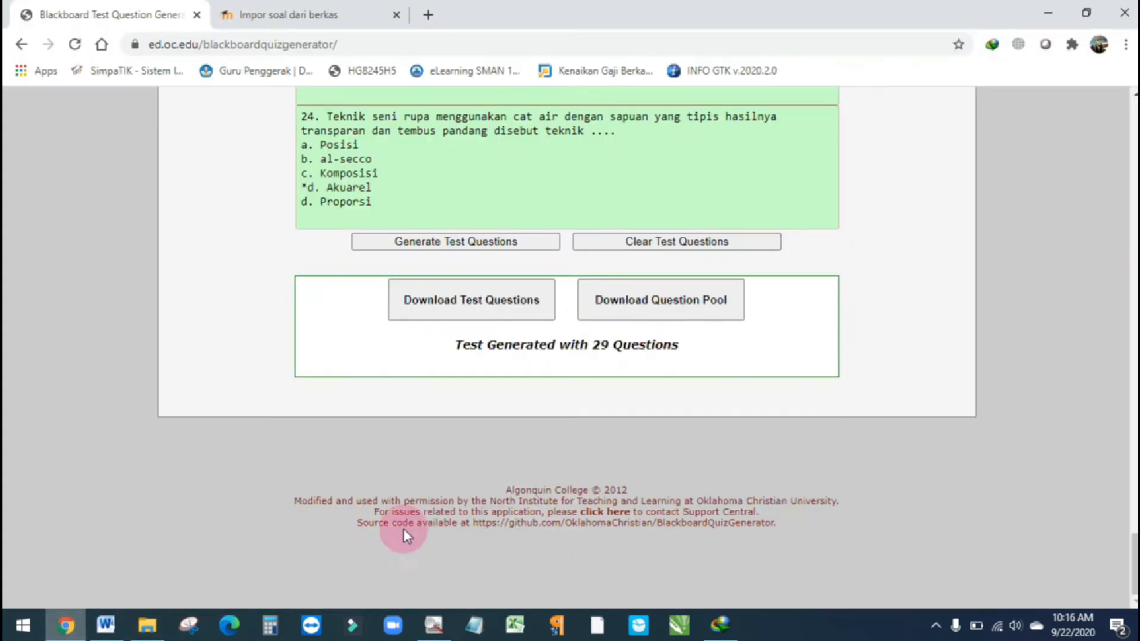
Step: Switch to the Moodle import page and leave it without saving to return to the PTS SENI BUDAYA KELAS X quiz page
left_click(288, 18)
scroll(594, 277, "up", 3)
scroll(534, 311, "down", 2)
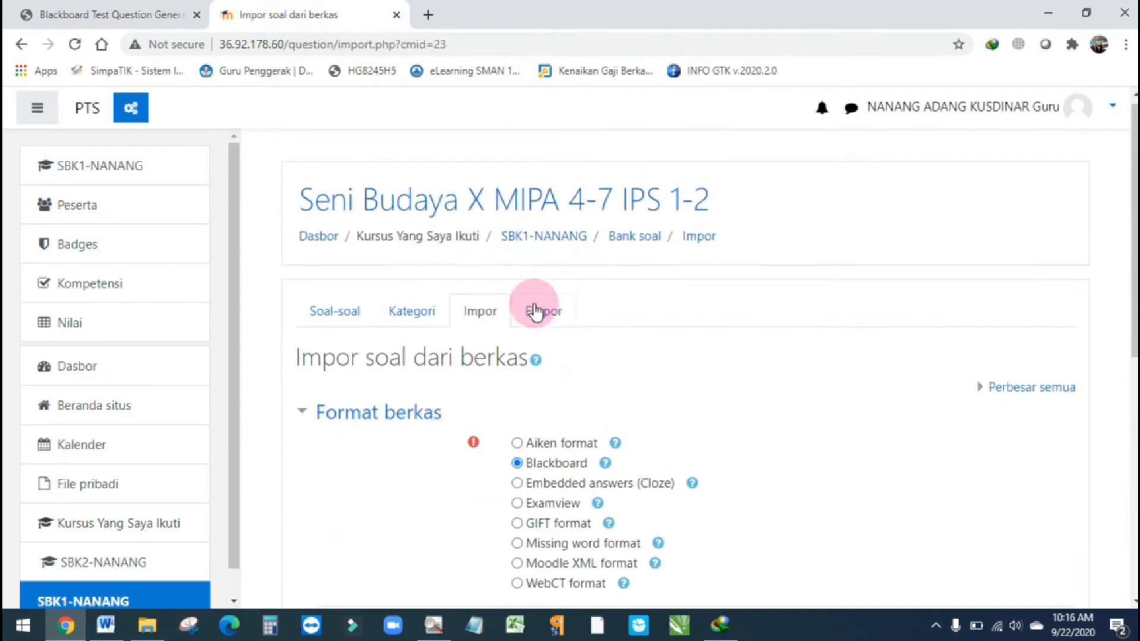
scroll(594, 261, "up", 3)
left_click(558, 245)
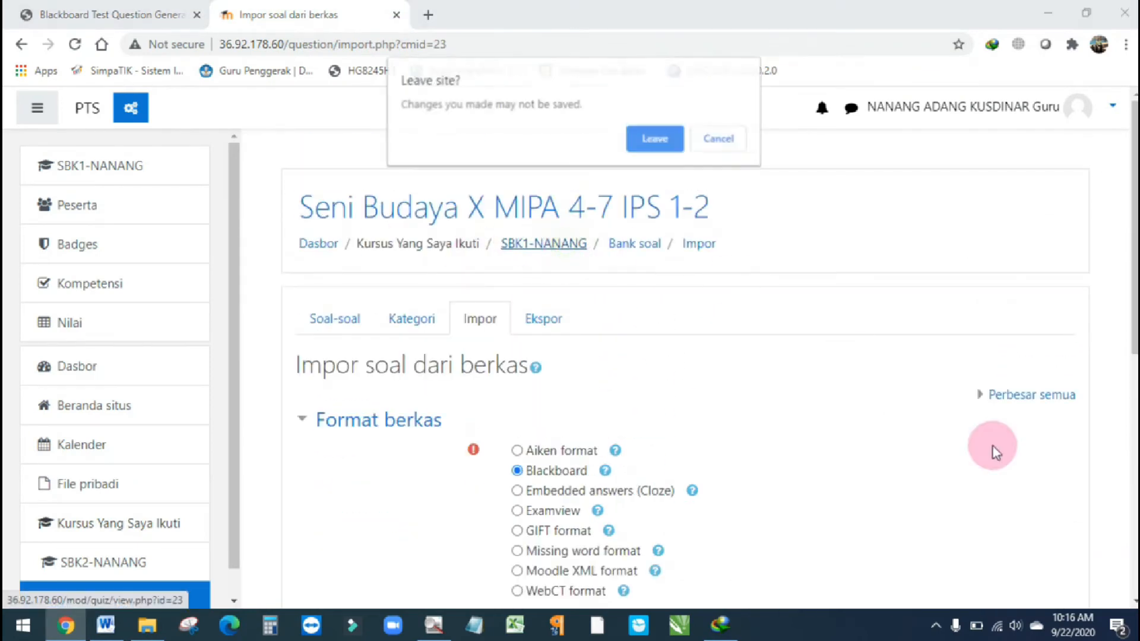
left_click(655, 138)
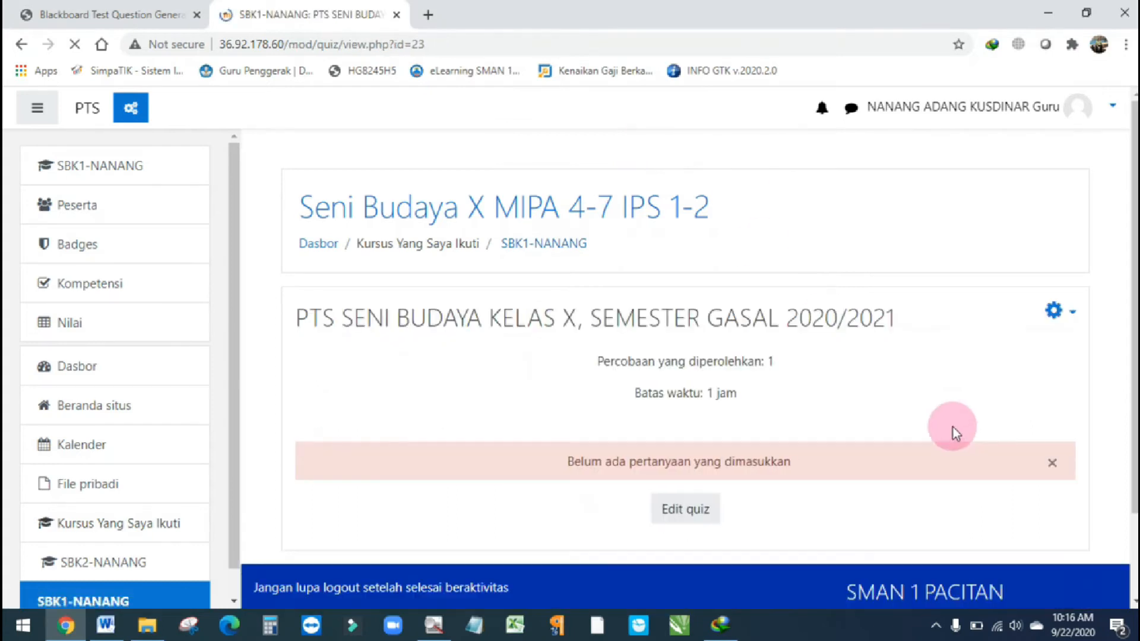
scroll(1020, 352, "down", 2)
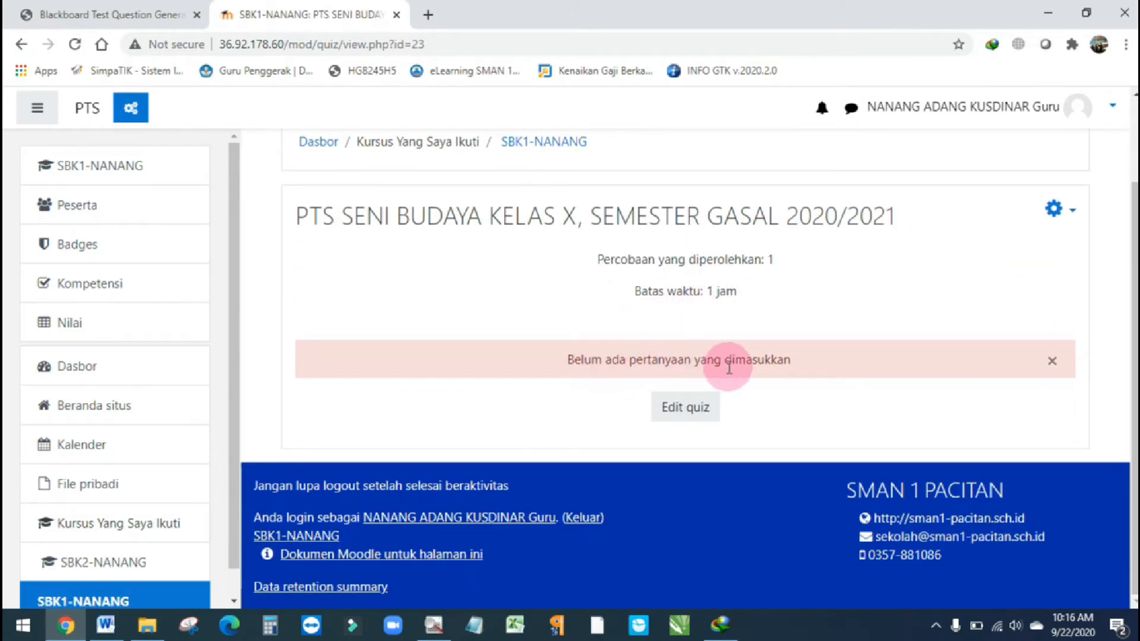
Step: Open the question import form of the quiz's question bank and choose Blackboard as the file format
left_click(1063, 212)
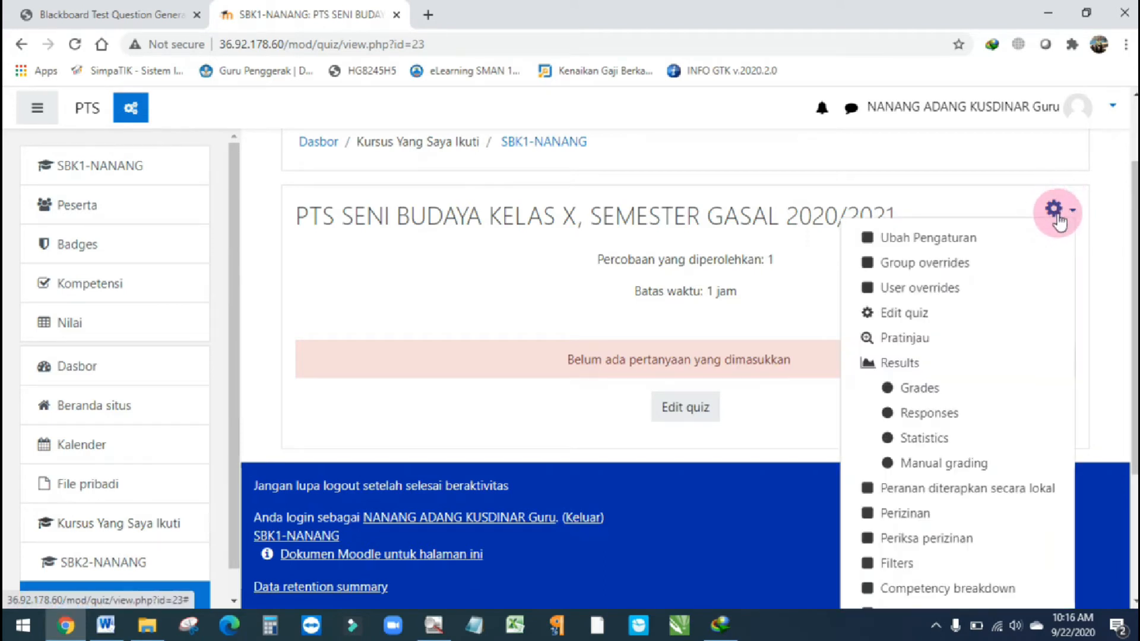
scroll(1013, 327, "down", 3)
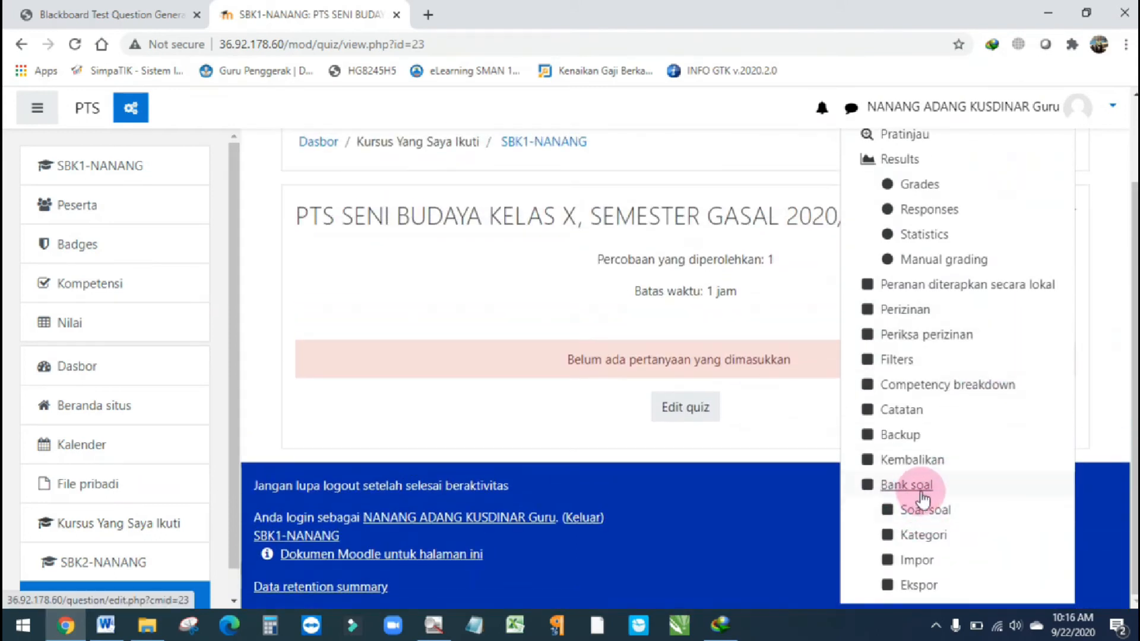
left_click(919, 561)
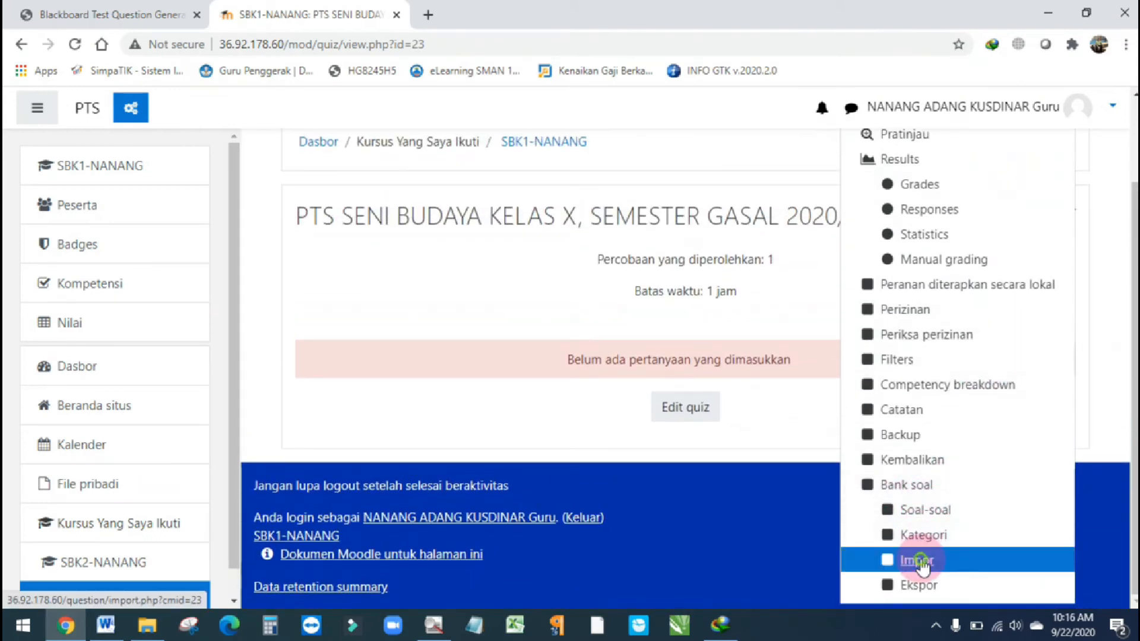
scroll(575, 389, "down", 1)
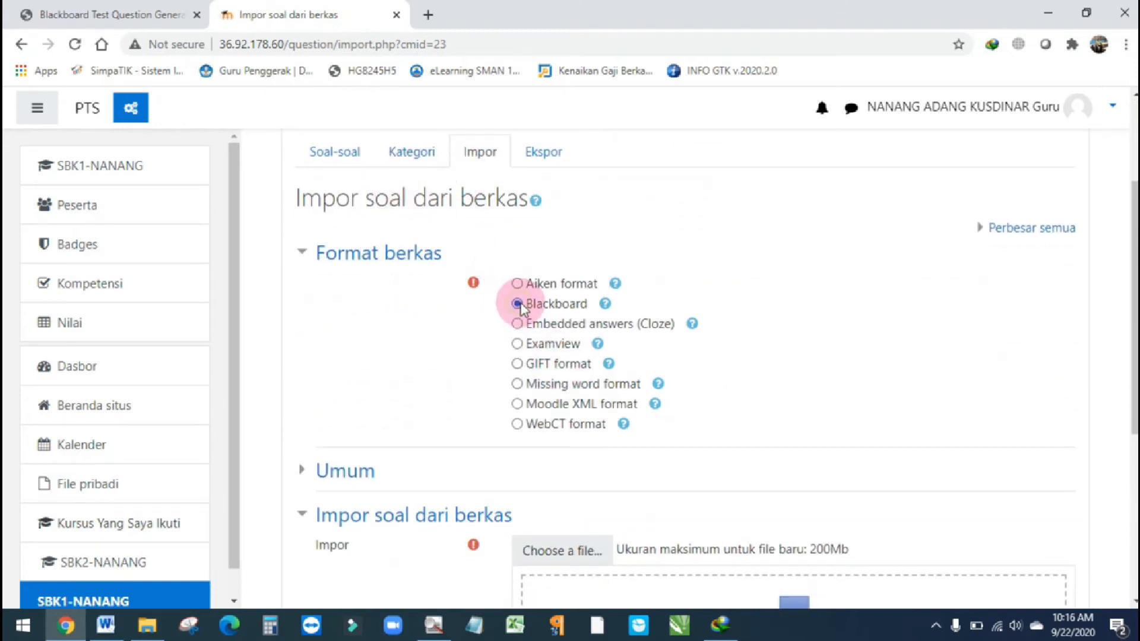
Step: Add PTSKELASX.zip from the Downloads folder to the import form and import its questions
scroll(618, 339, "down", 4)
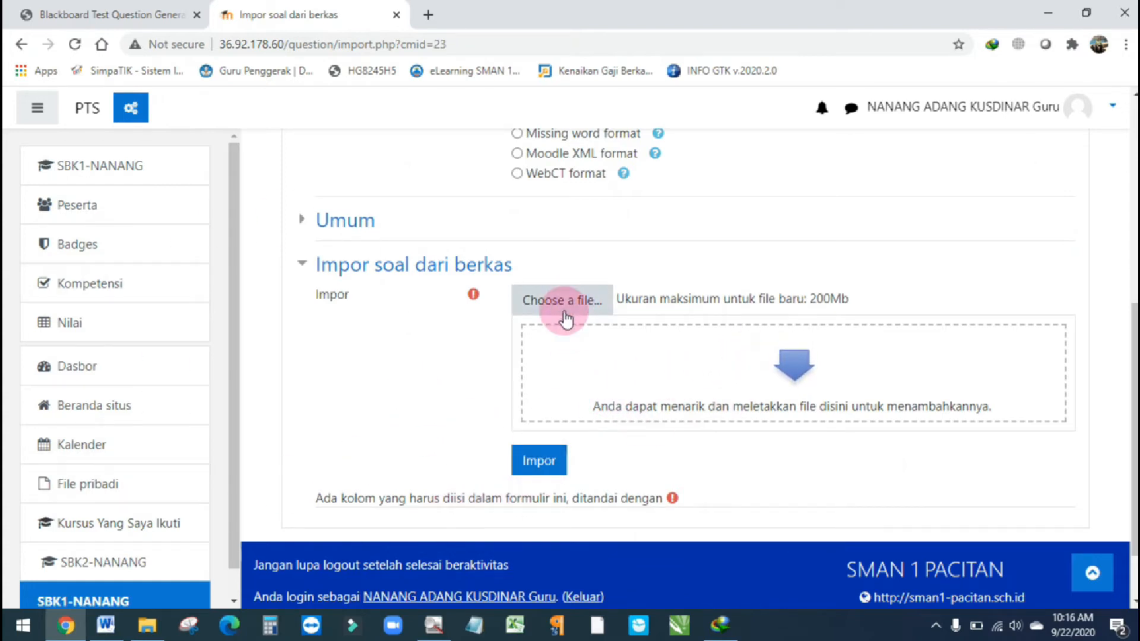
left_click(148, 625)
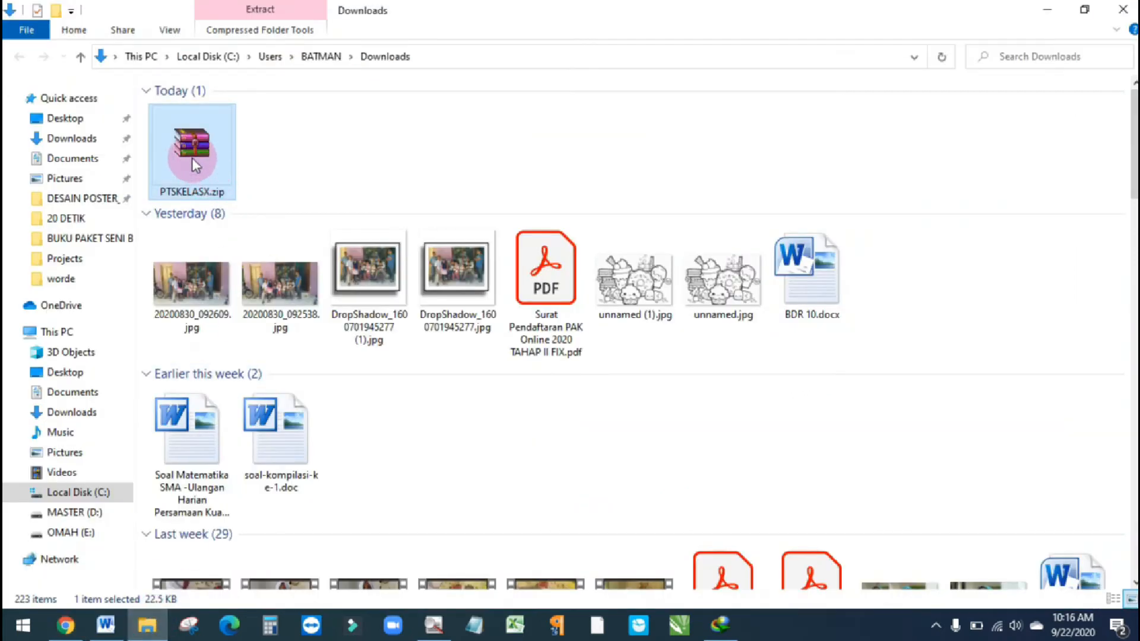
left_click_drag(192, 159, 779, 380)
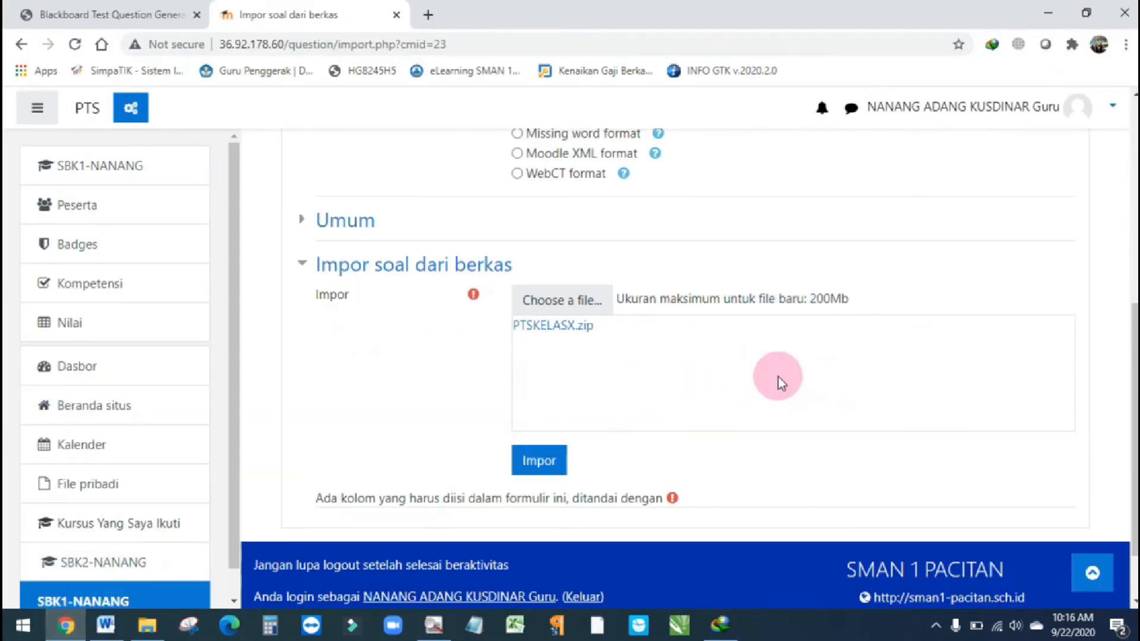
scroll(780, 284, "up", 7)
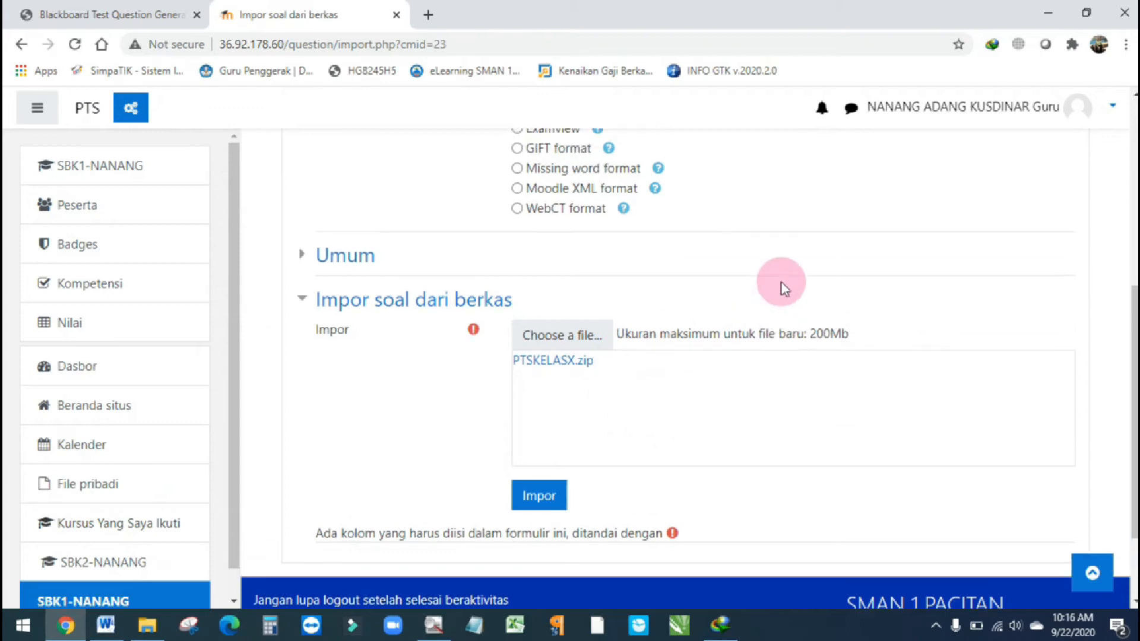
scroll(668, 309, "down", 7)
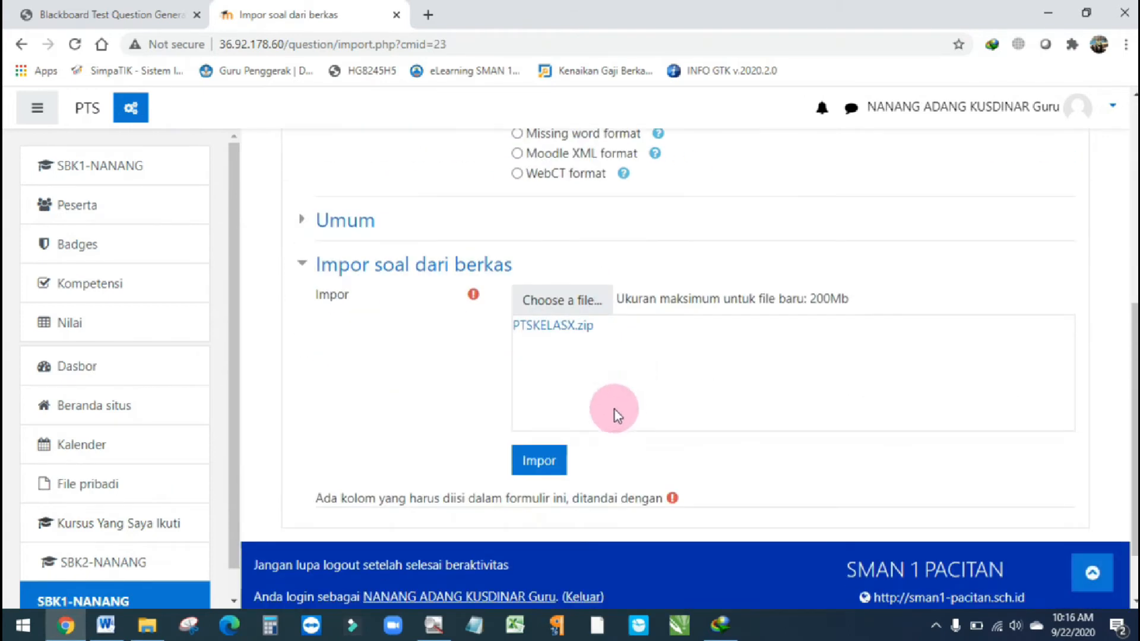
left_click(550, 463)
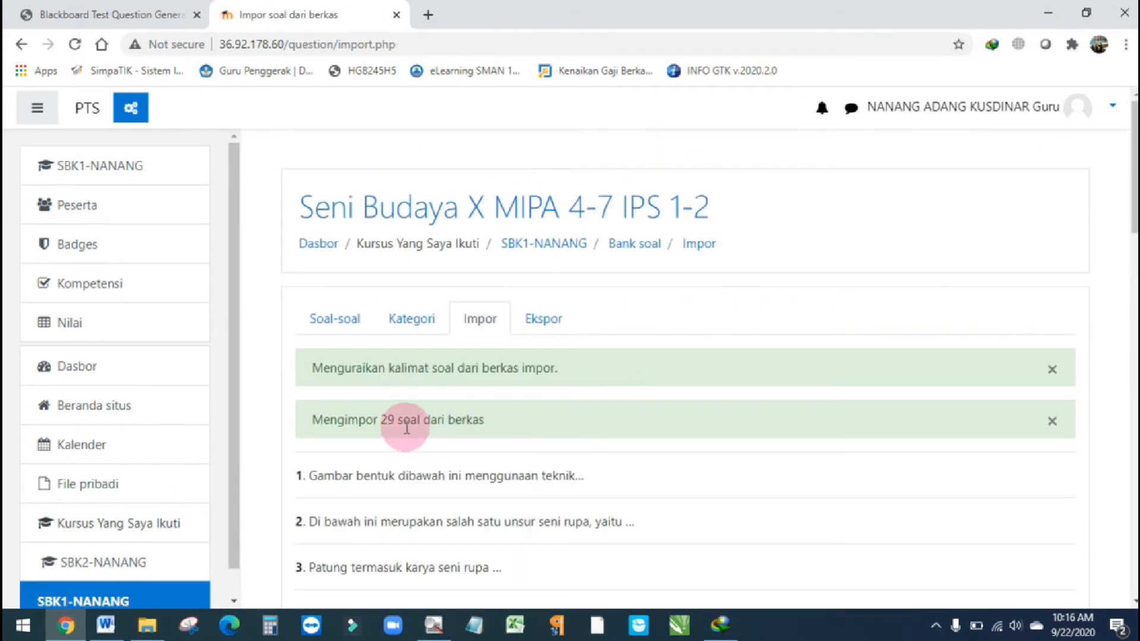
Step: Review the full list of imported questions against the source question bank
scroll(583, 423, "down", 2)
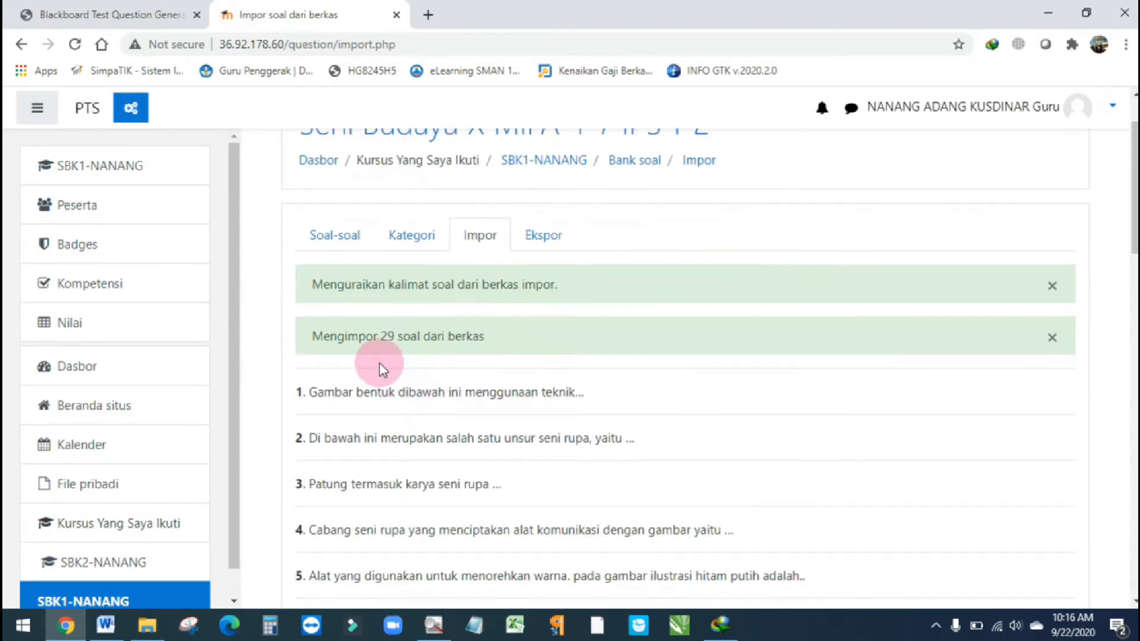
scroll(498, 343, "down", 8)
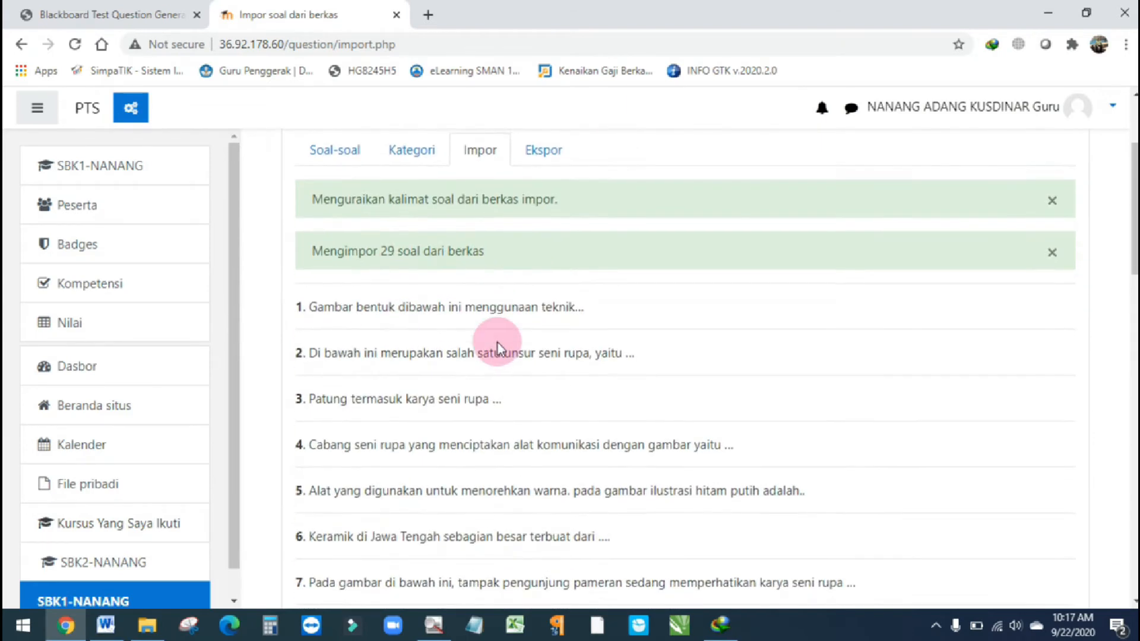
scroll(576, 355, "down", 15)
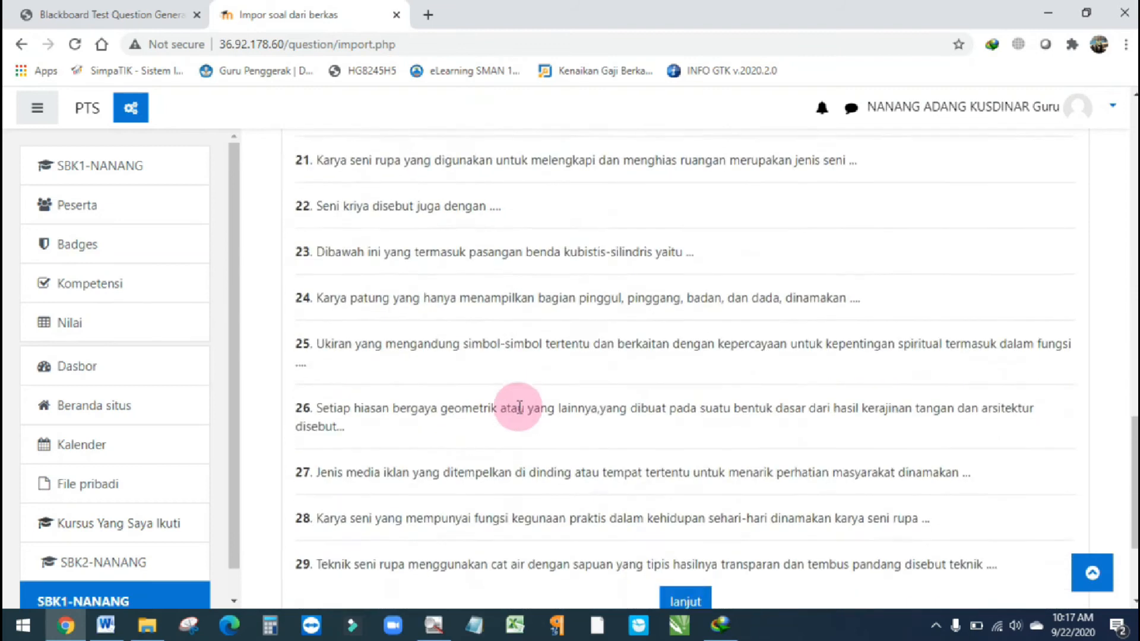
scroll(360, 420, "up", 7)
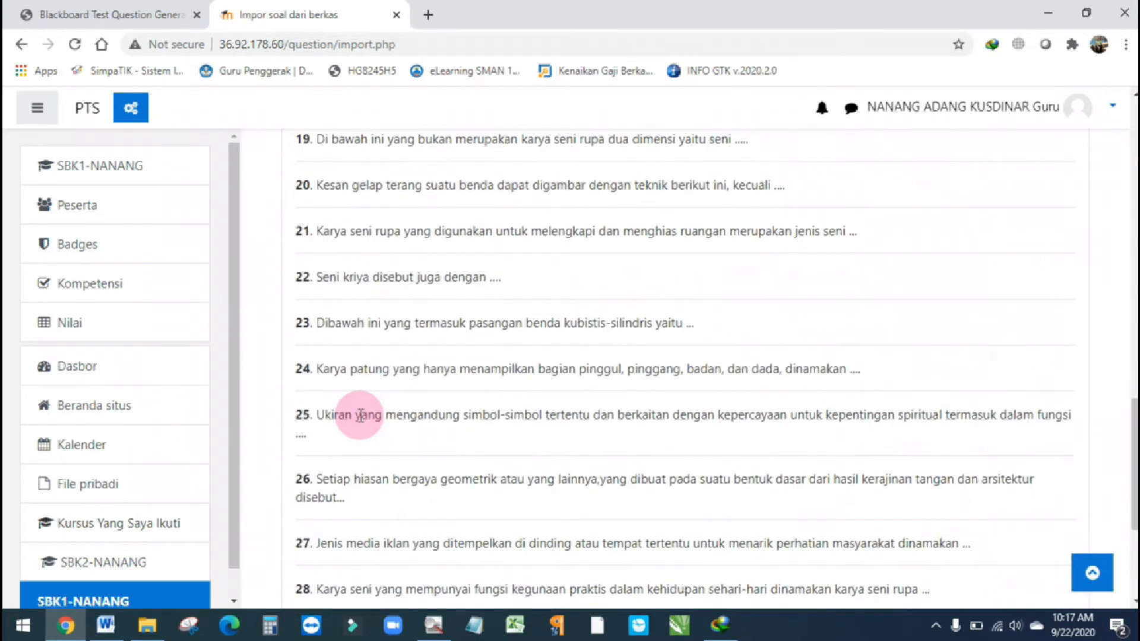
scroll(360, 416, "up", 15)
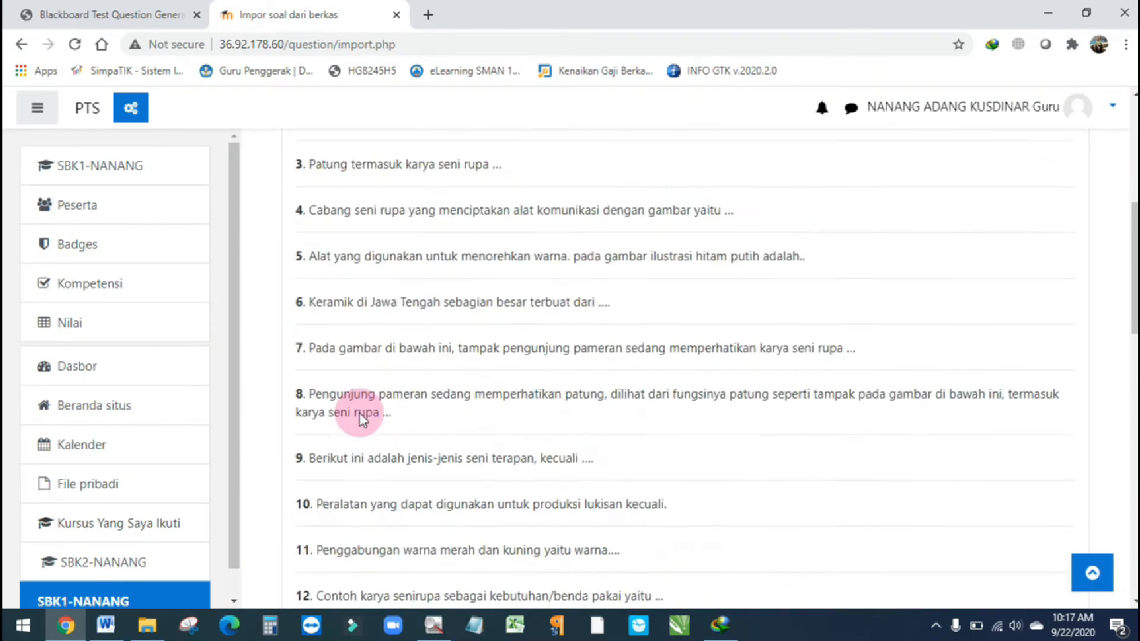
scroll(318, 383, "down", 10)
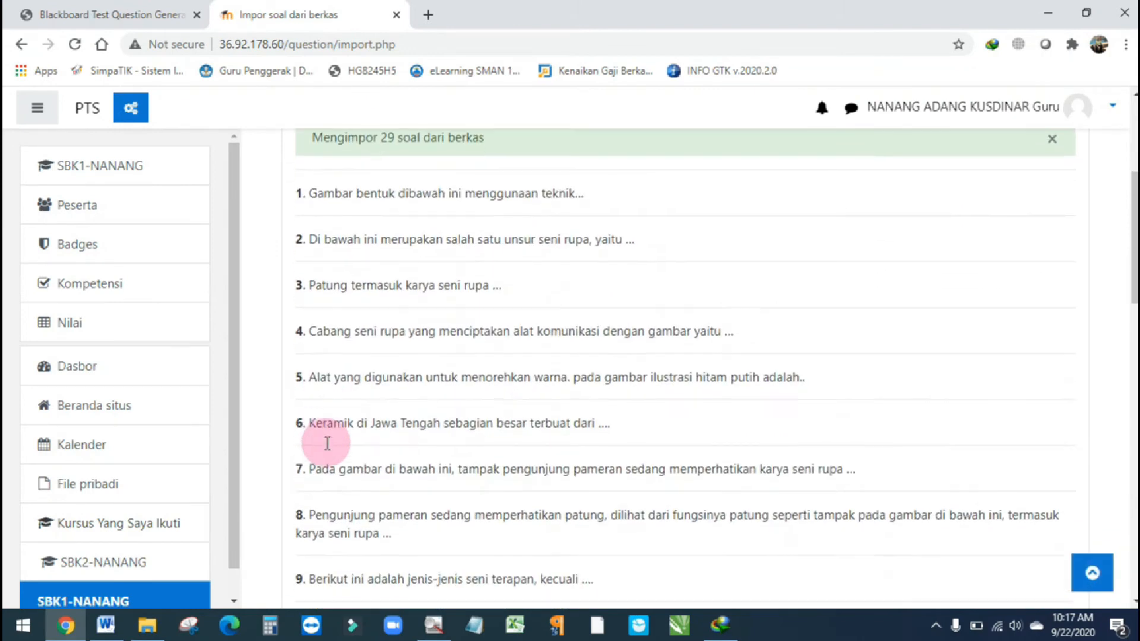
scroll(325, 442, "down", 12)
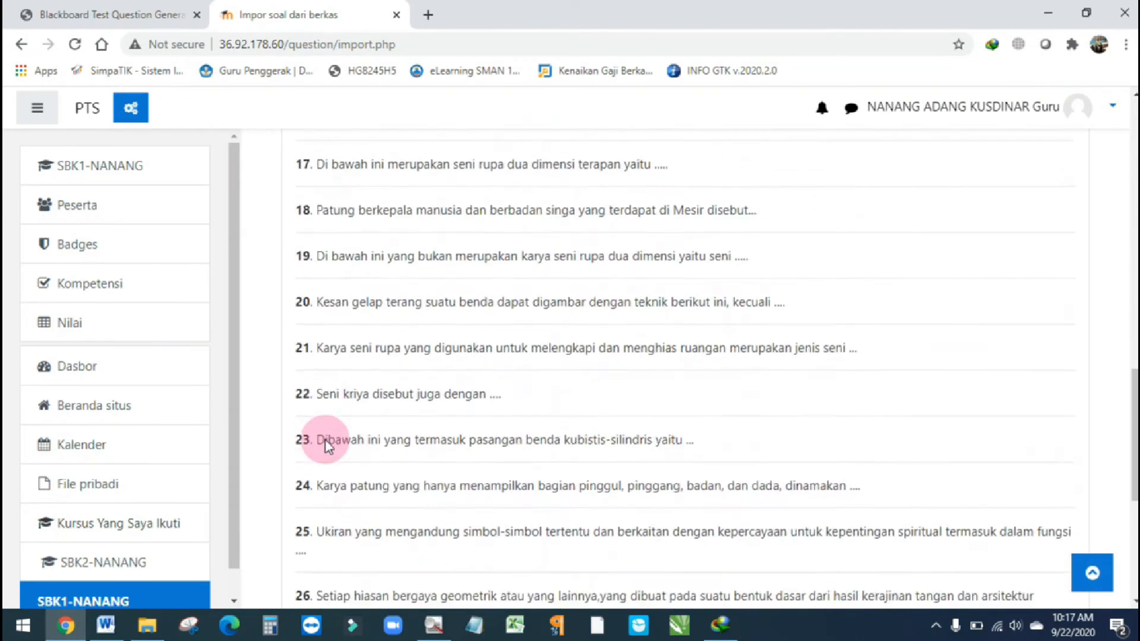
scroll(729, 336, "up", 8)
scroll(852, 328, "up", 12)
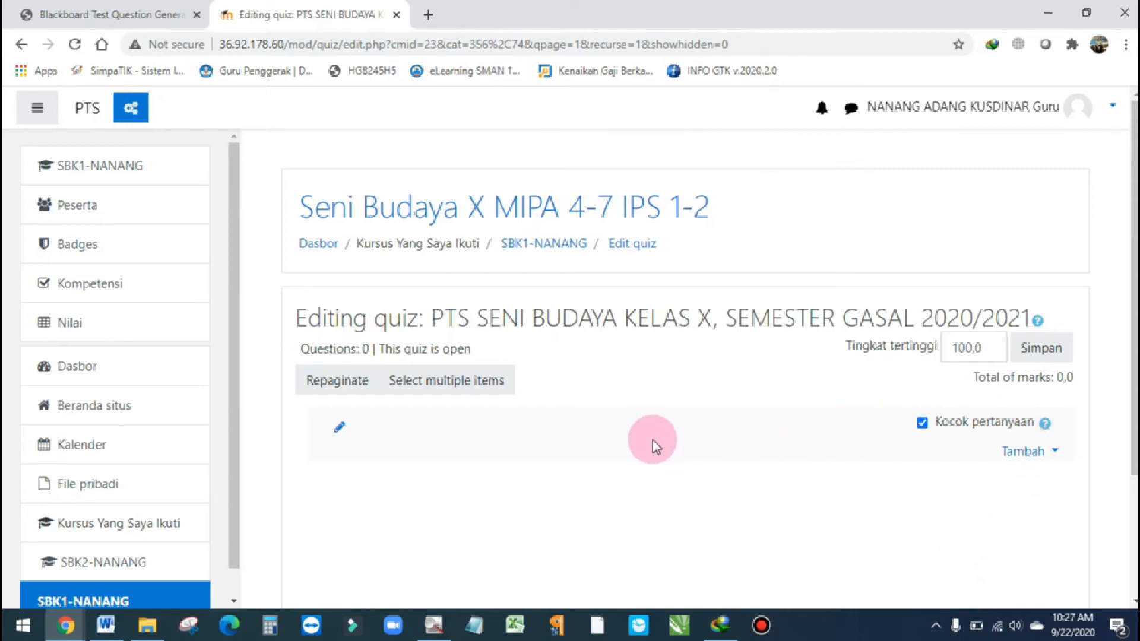
Step: Return to the quiz's overview page and open the quiz for editing
left_click(541, 243)
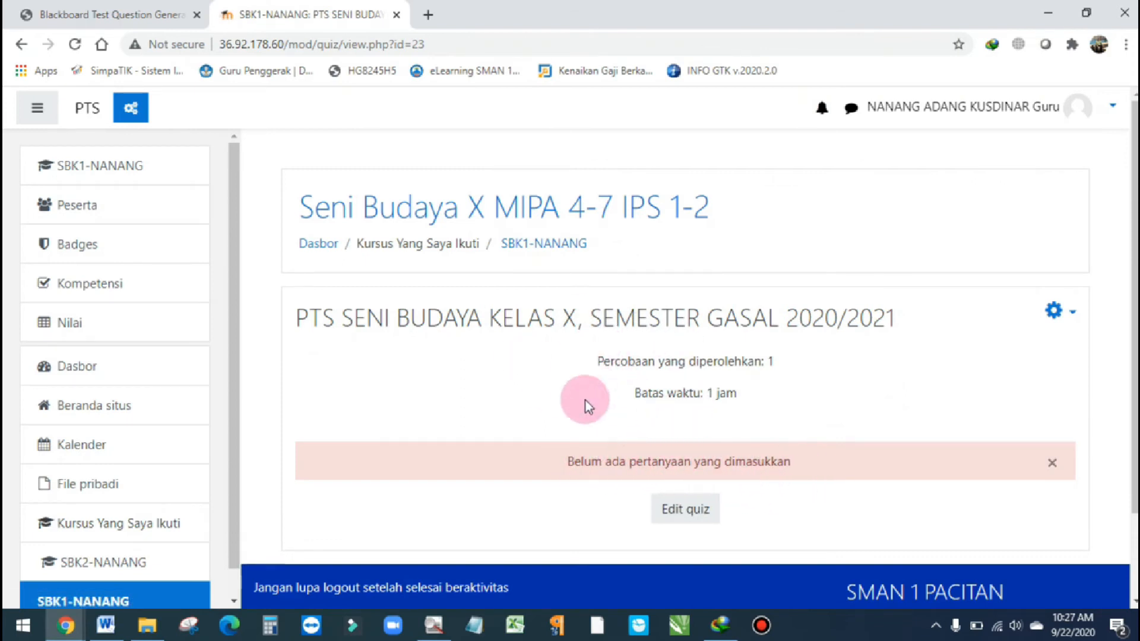
scroll(642, 501, "down", 1)
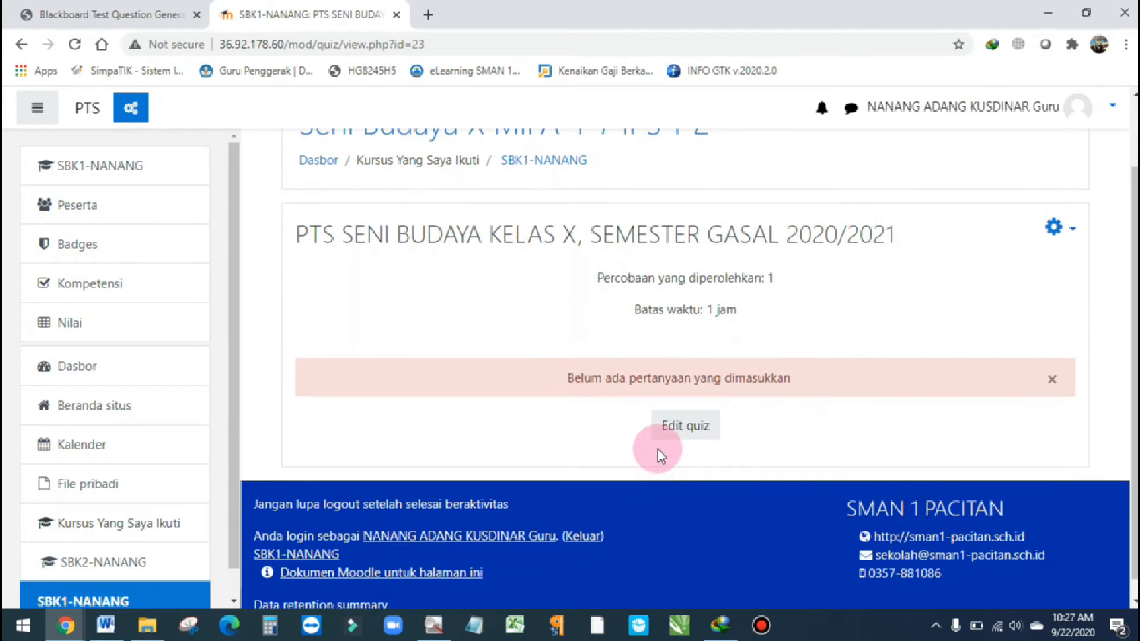
left_click(682, 429)
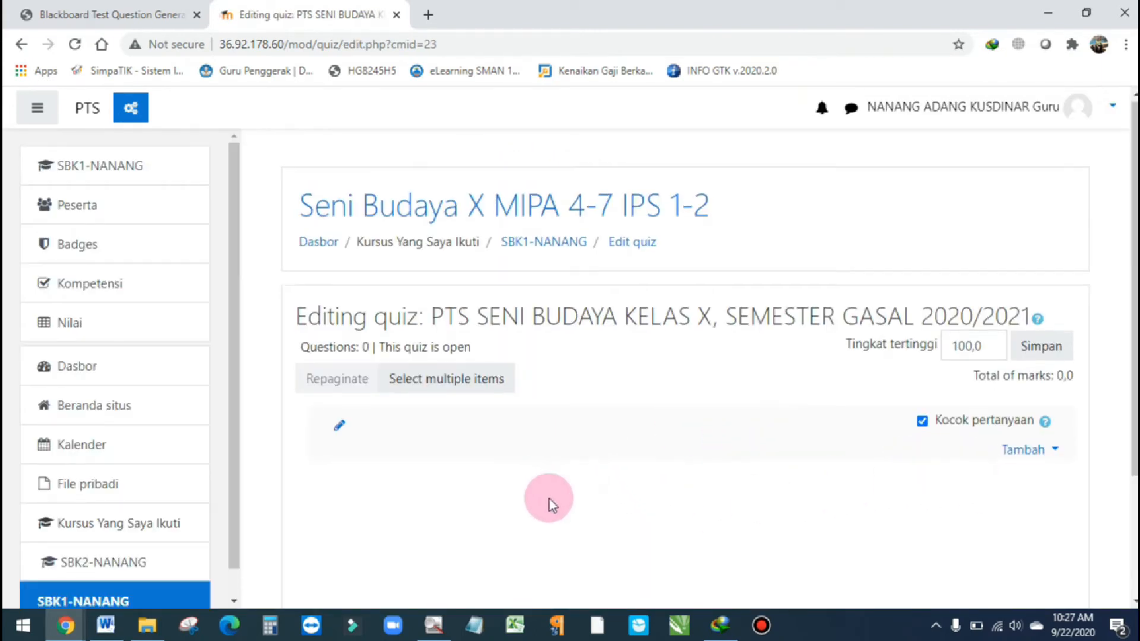
Step: Start adding questions to the quiz from the question bank and choose the PTSKELASX category
scroll(550, 499, "down", 2)
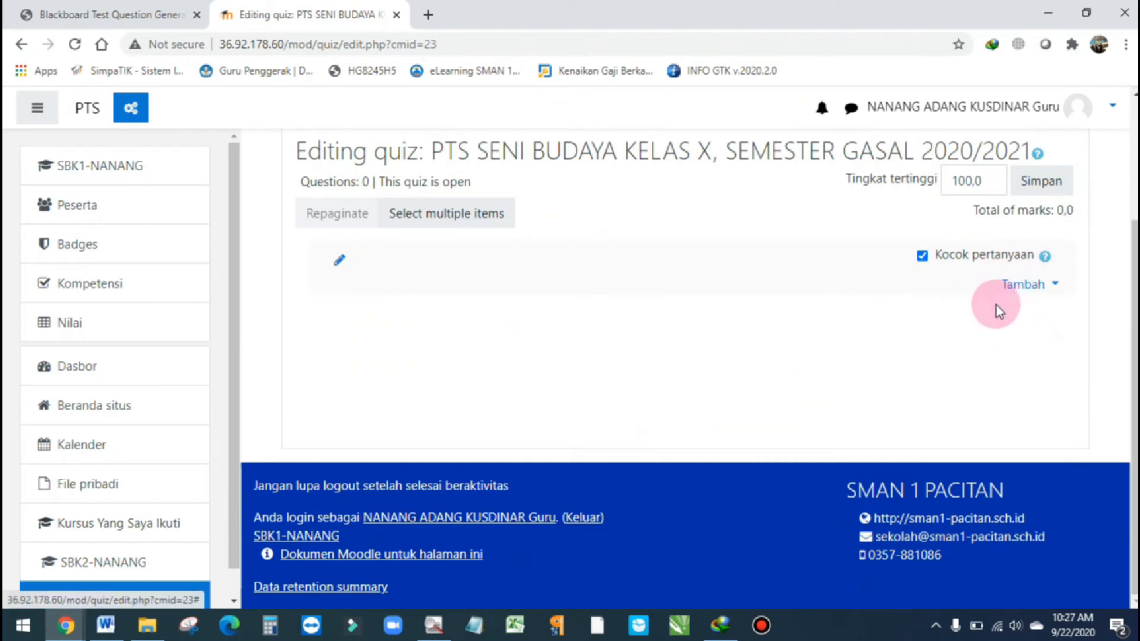
left_click(1044, 293)
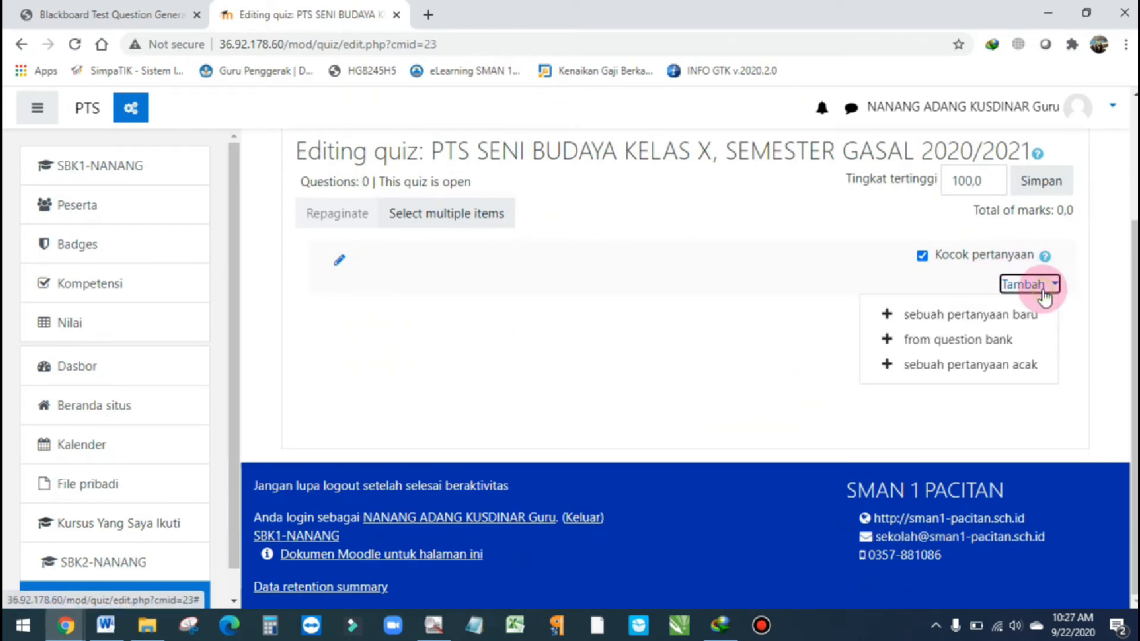
left_click(975, 343)
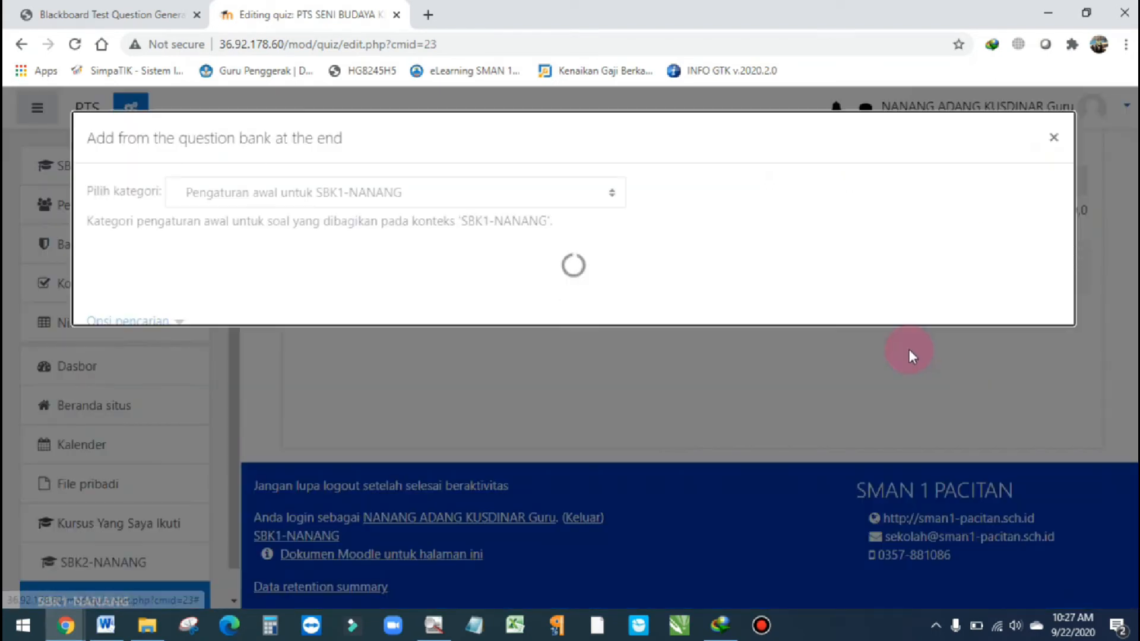
left_click(617, 194)
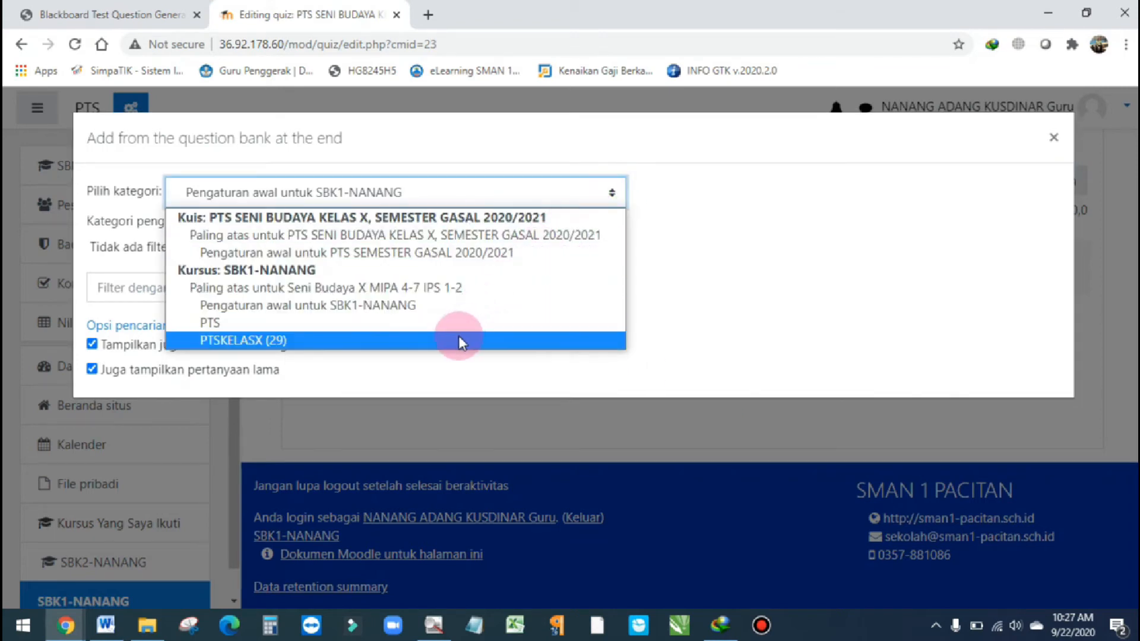
left_click(291, 343)
Step: Look through the questions of the PTSKELASX category, limit the list to 20 per page and examine its first page
scroll(551, 371, "down", 3)
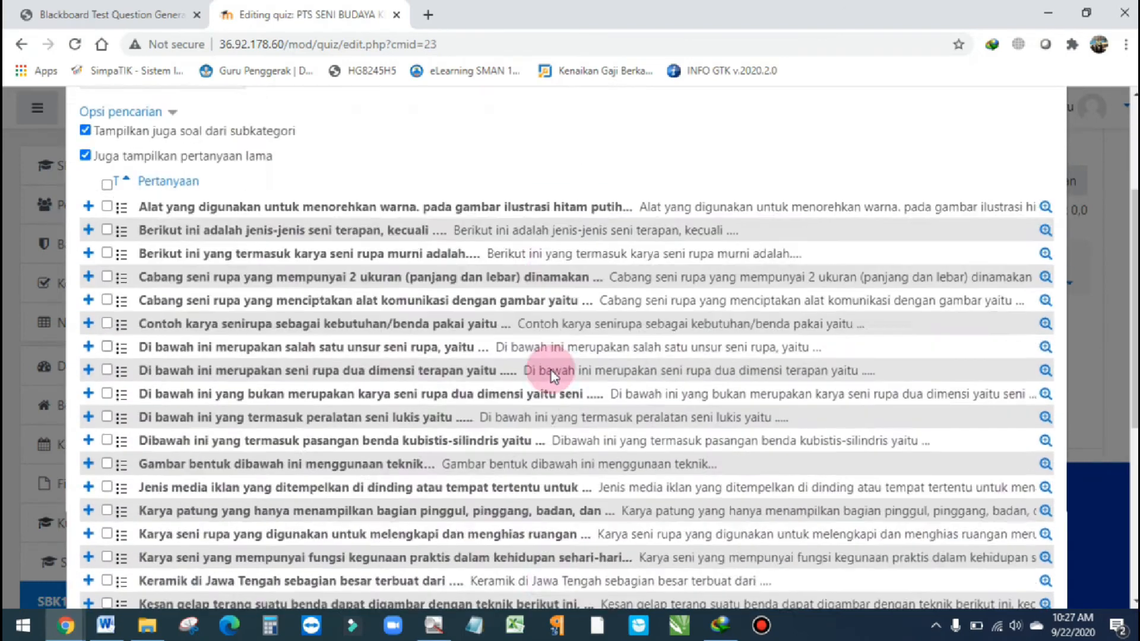
scroll(550, 369, "down", 5)
scroll(194, 517, "down", 2)
scroll(194, 460, "up", 6)
scroll(191, 465, "down", 6)
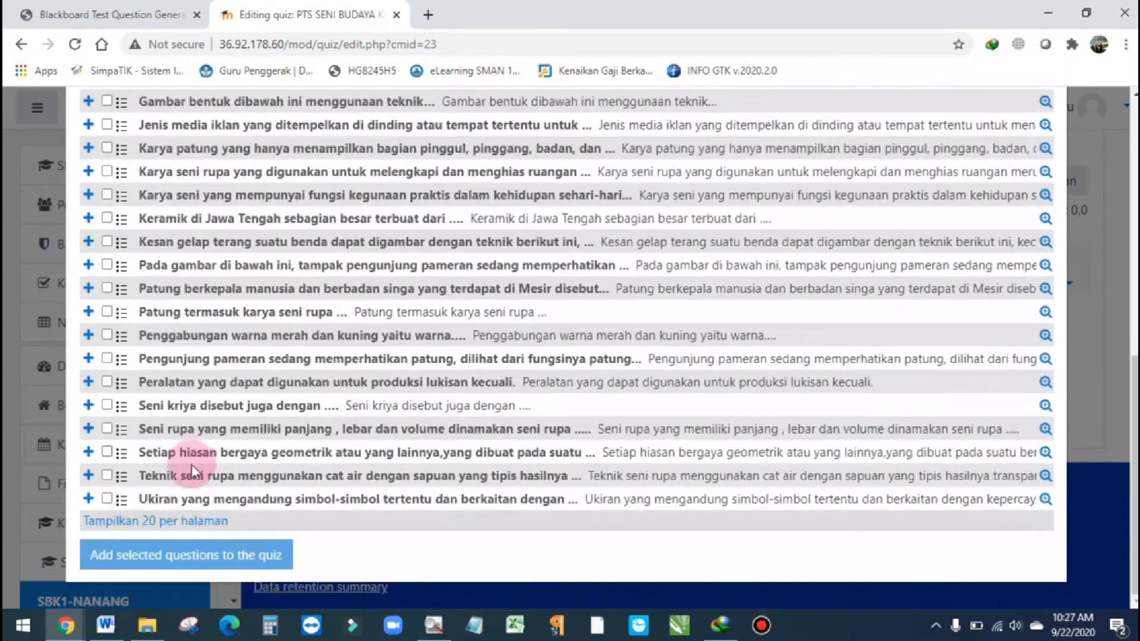
left_click(170, 523)
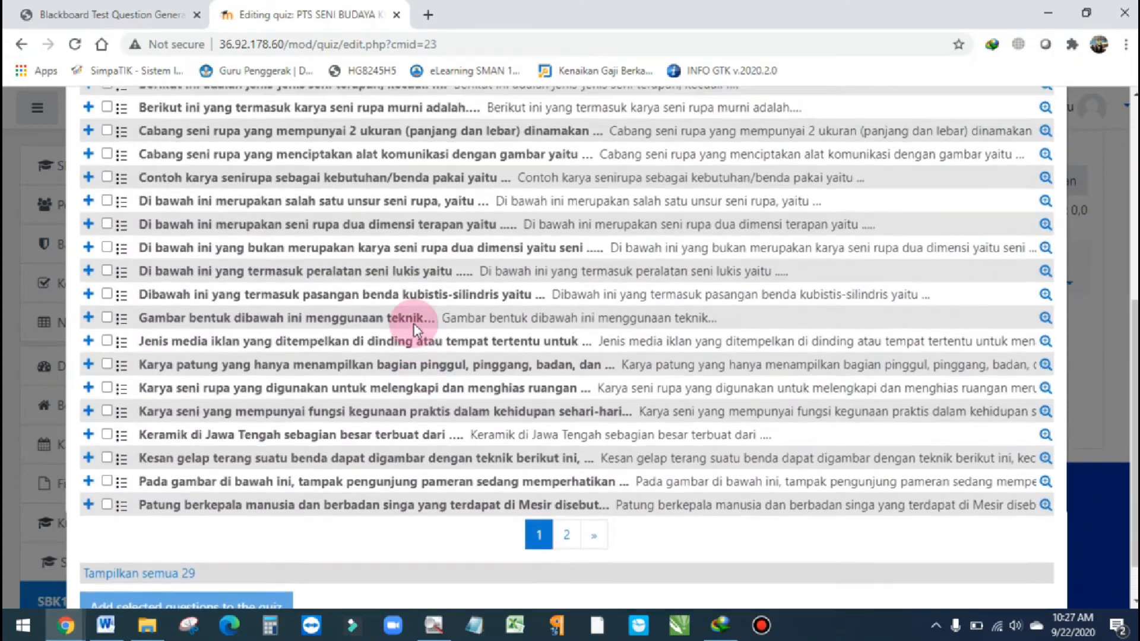
scroll(414, 324, "up", 3)
scroll(273, 265, "down", 1)
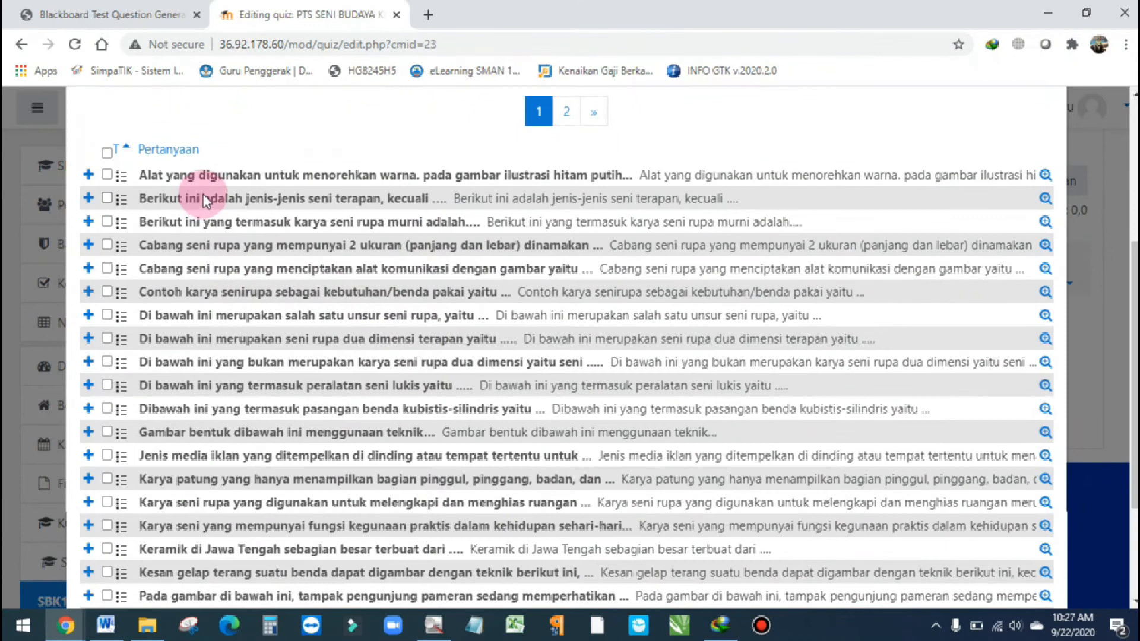
scroll(205, 195, "down", 3)
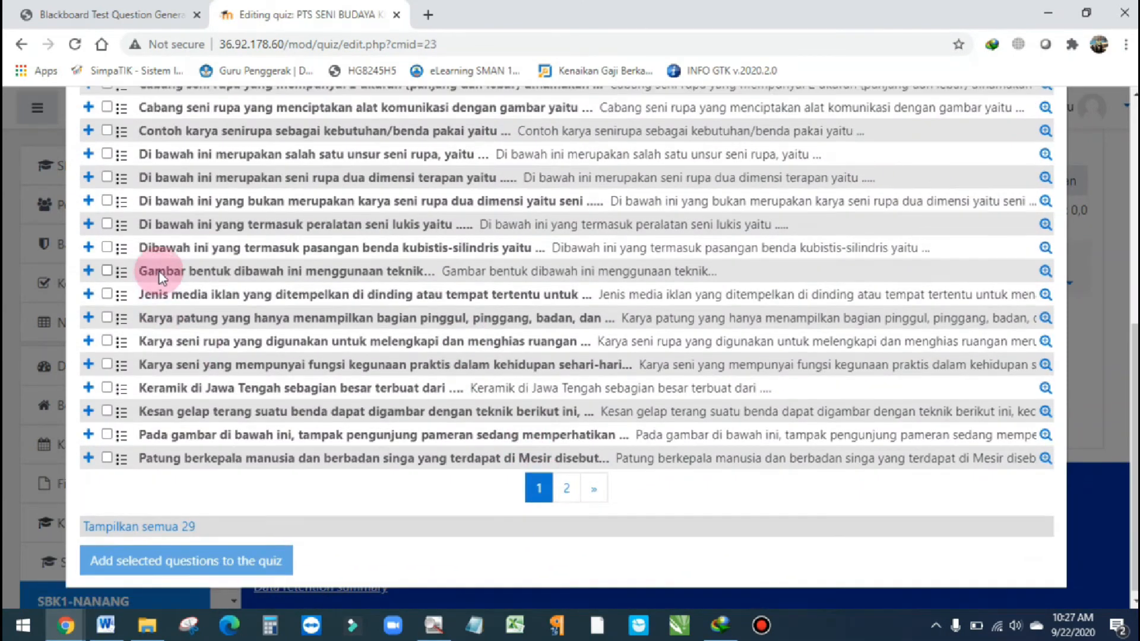
scroll(159, 272, "up", 5)
scroll(152, 318, "down", 5)
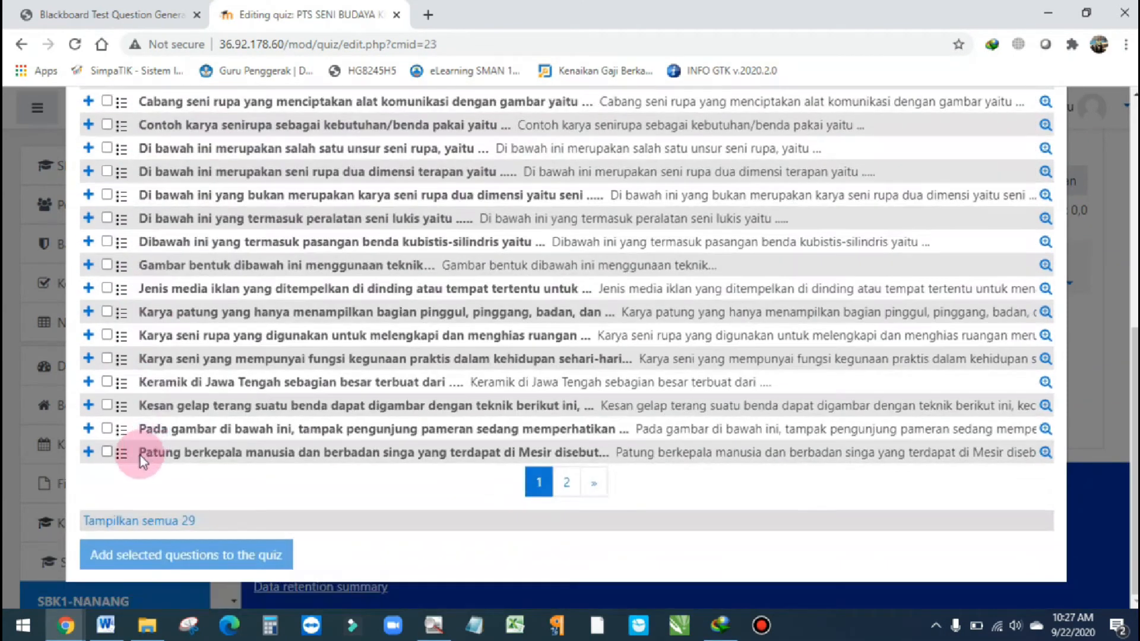
Step: Compare the full list of PTSKELASX questions with the 20-per-page listing by switching between the two views
left_click(139, 522)
scroll(212, 391, "down", 2)
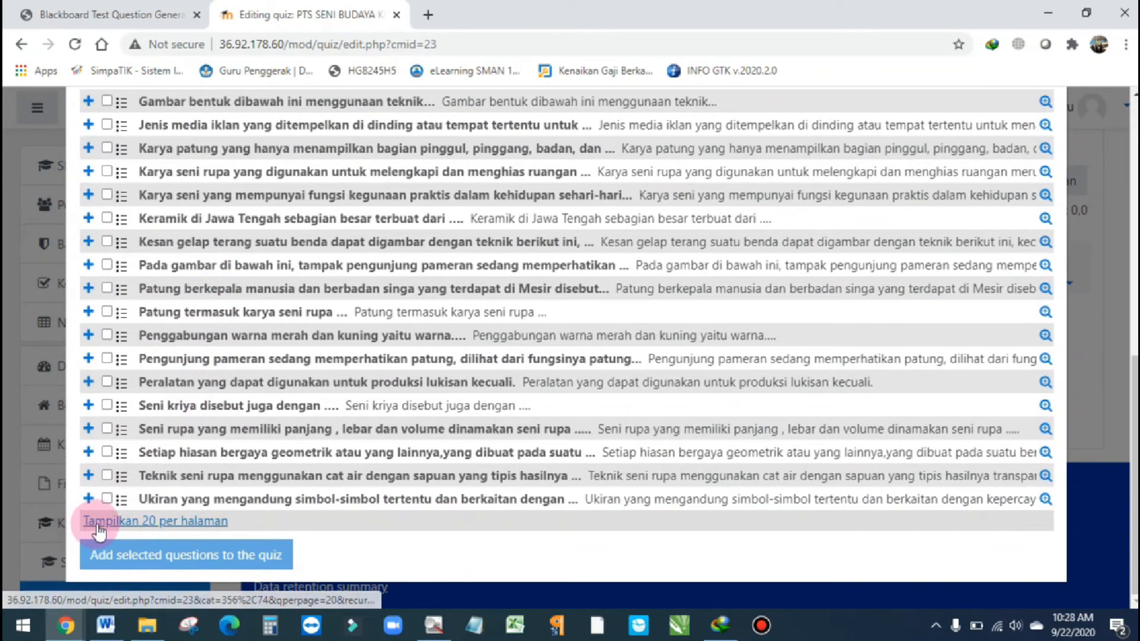
left_click(122, 522)
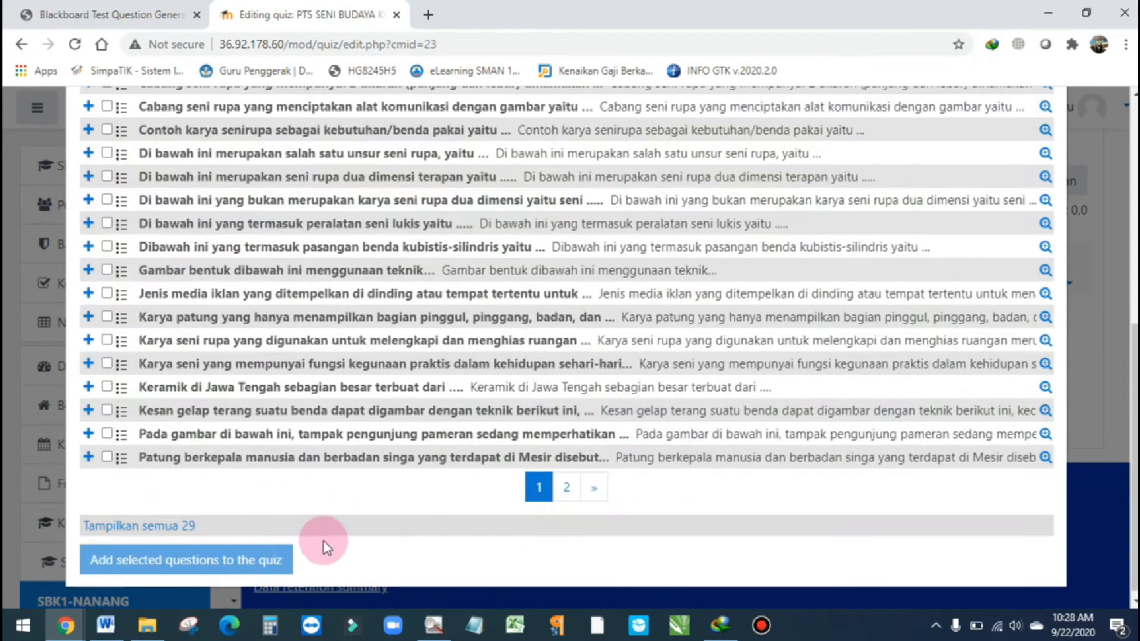
left_click(160, 526)
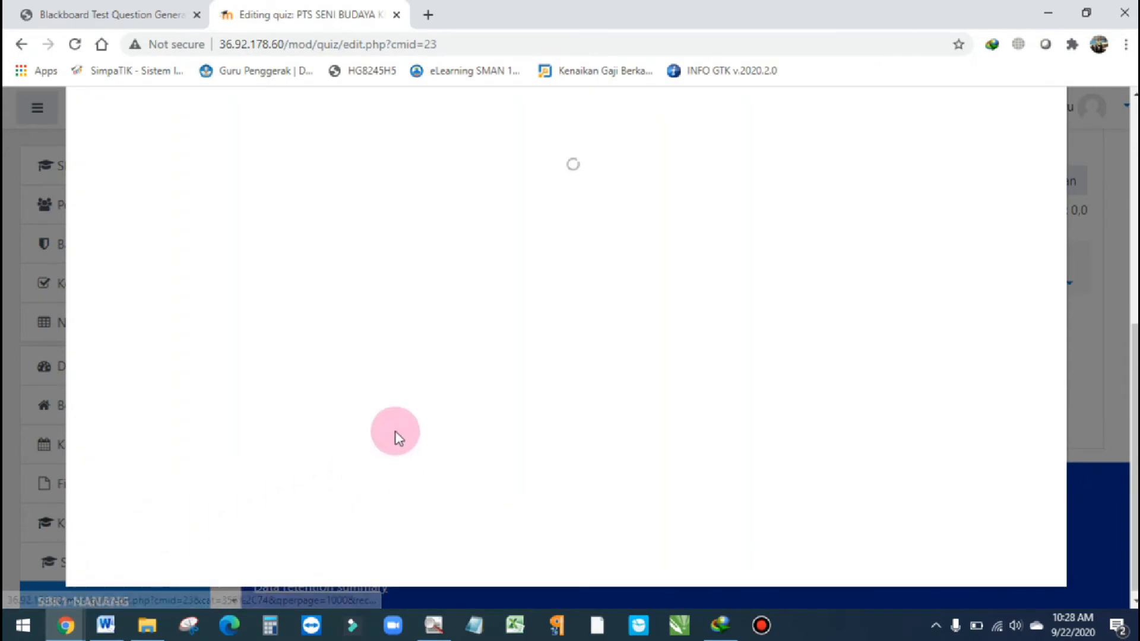
scroll(412, 412, "down", 3)
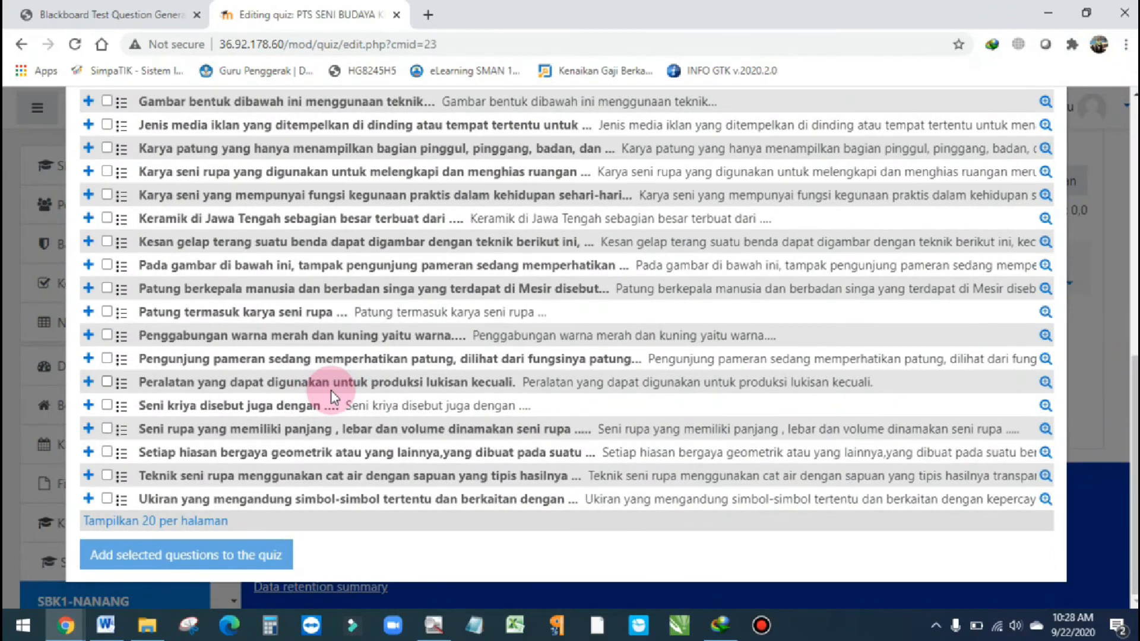
left_click(165, 522)
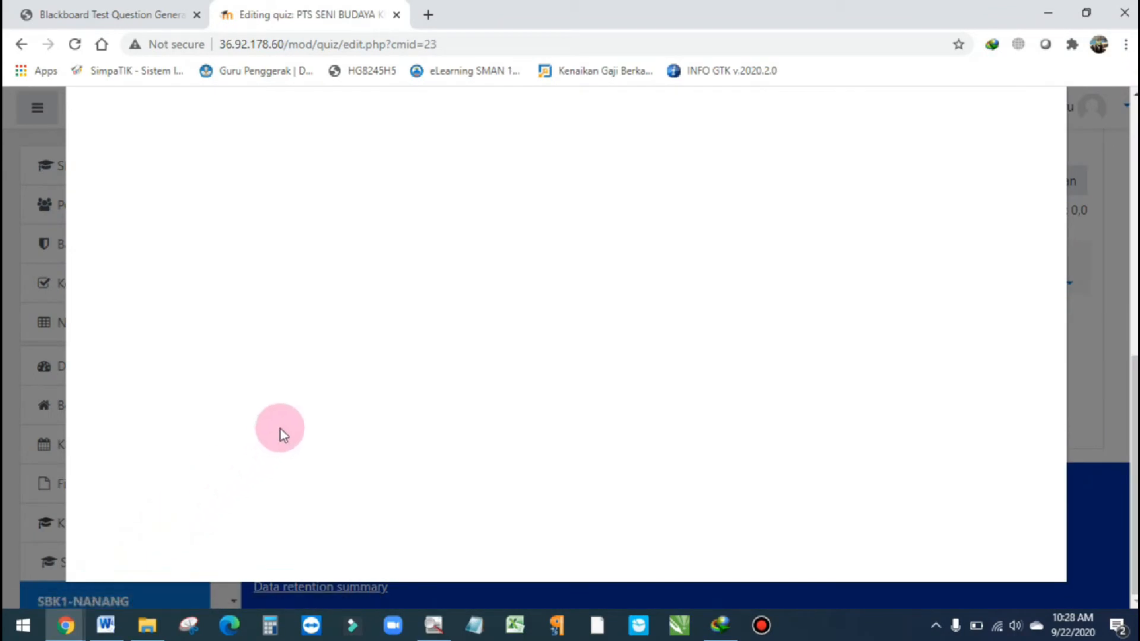
scroll(311, 387, "down", 1)
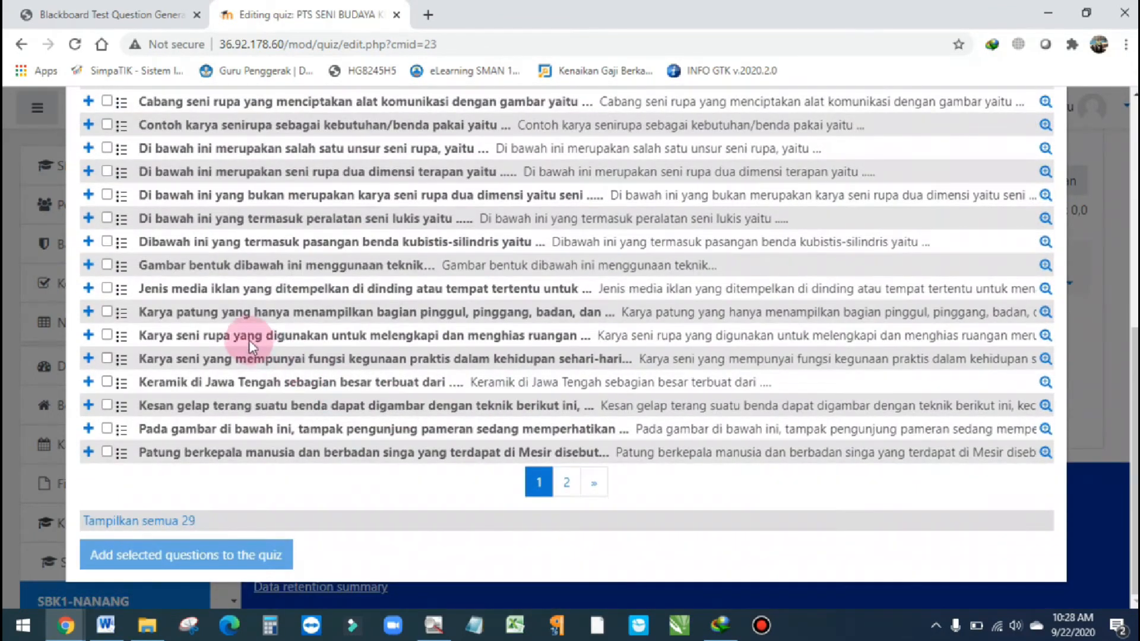
Step: Select all questions on the first page of the 20-per-page list
scroll(247, 333, "up", 5)
left_click(107, 154)
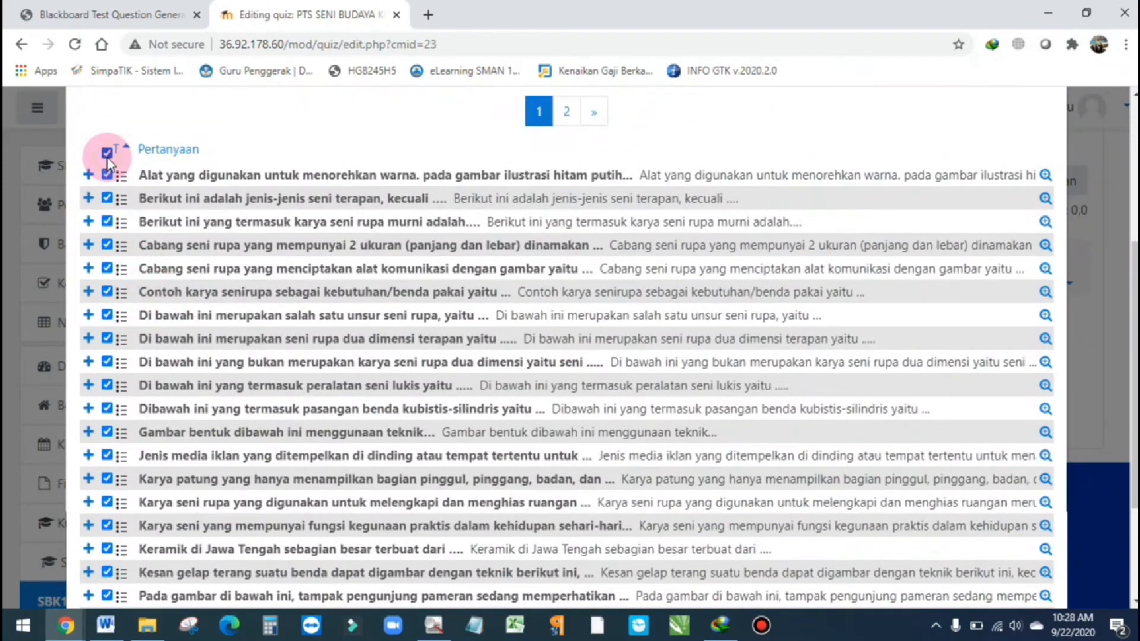
scroll(220, 373, "down", 3)
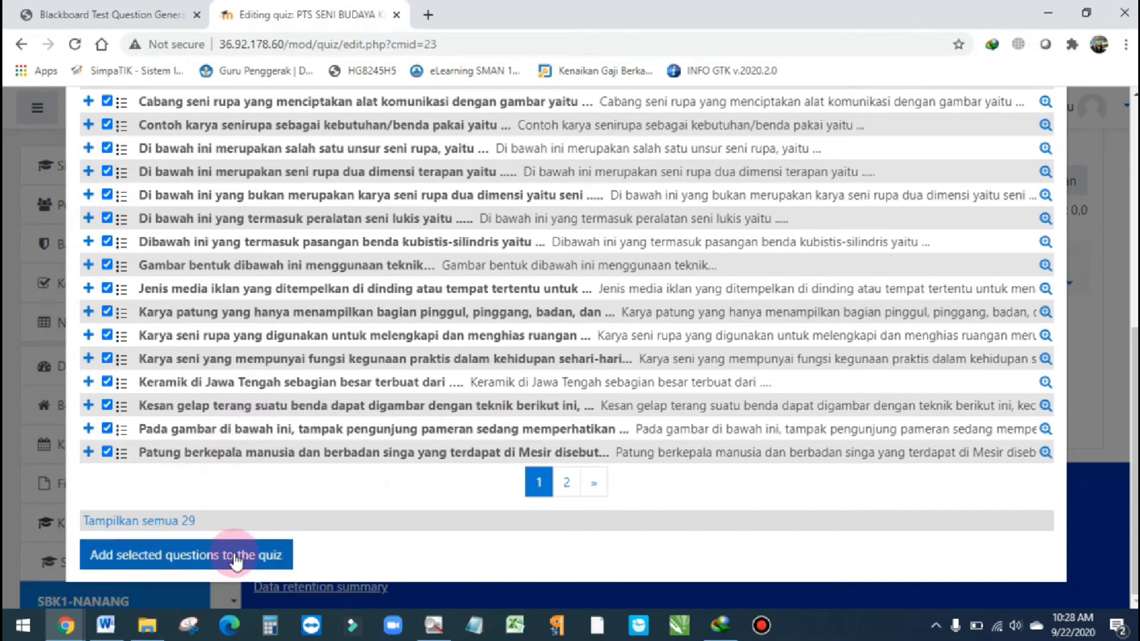
Step: Show all PTSKELASX questions in a single list and select every one of them
left_click(167, 522)
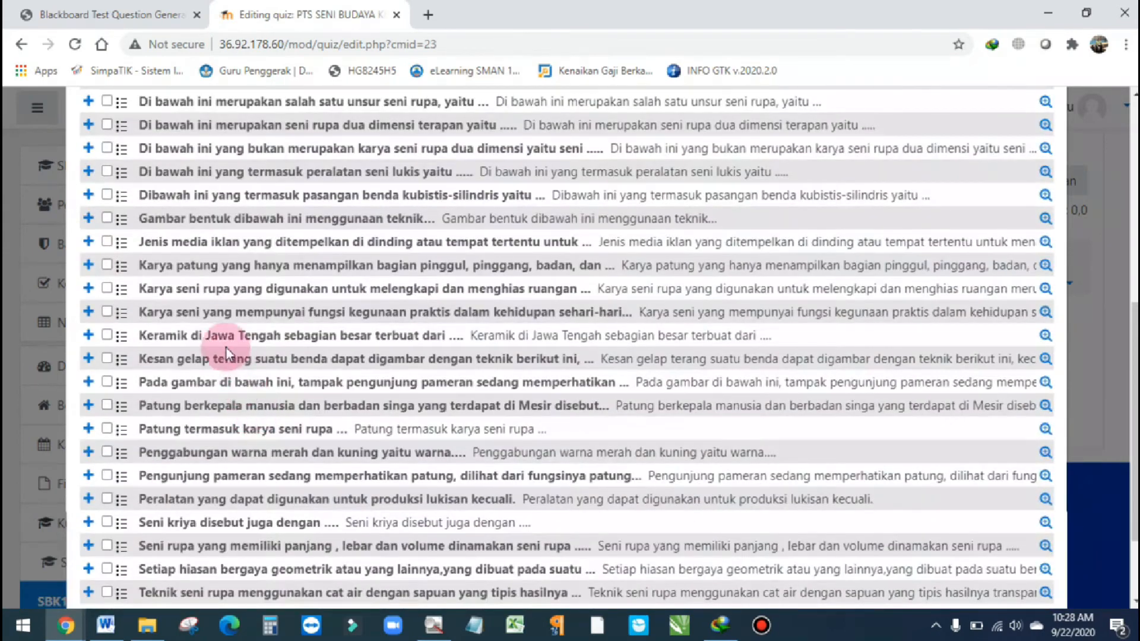
scroll(212, 326, "up", 5)
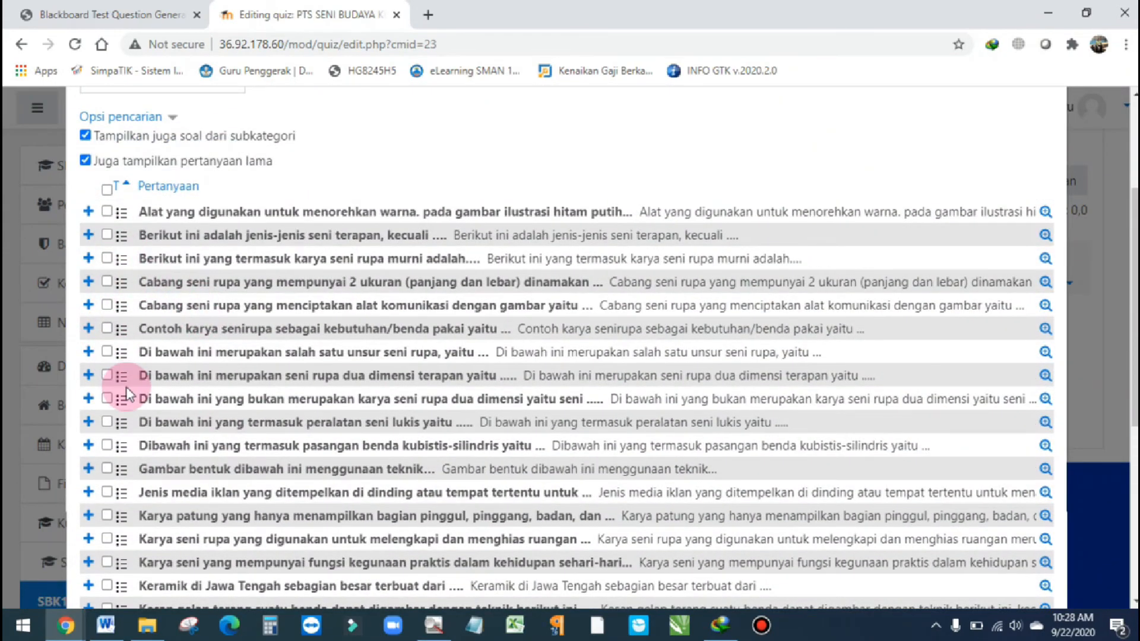
scroll(127, 387, "down", 6)
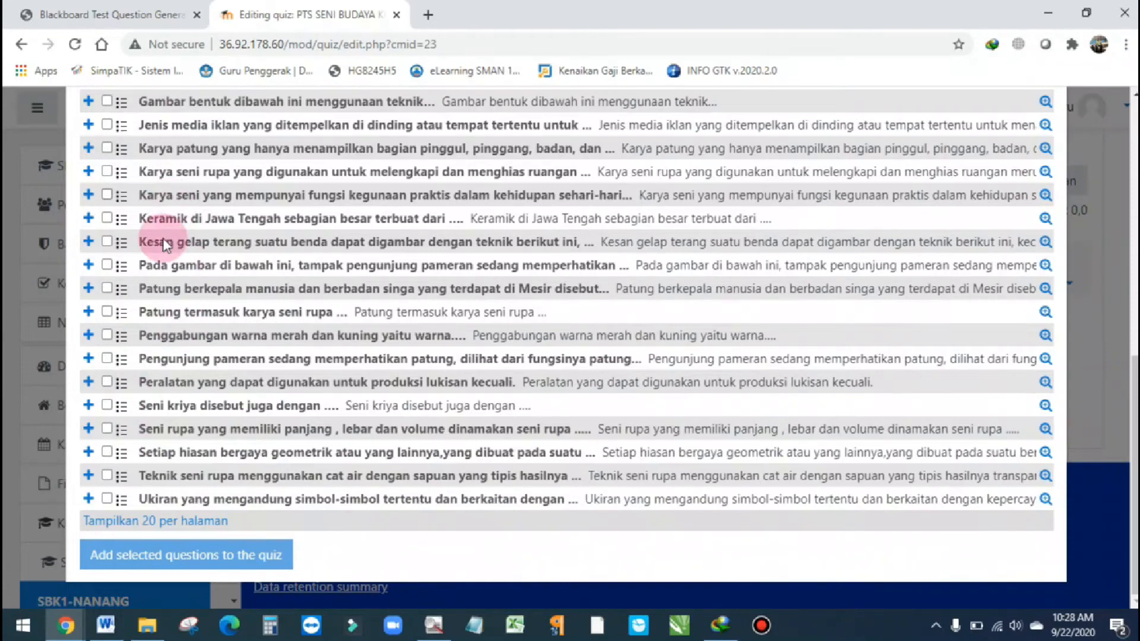
scroll(170, 440, "up", 6)
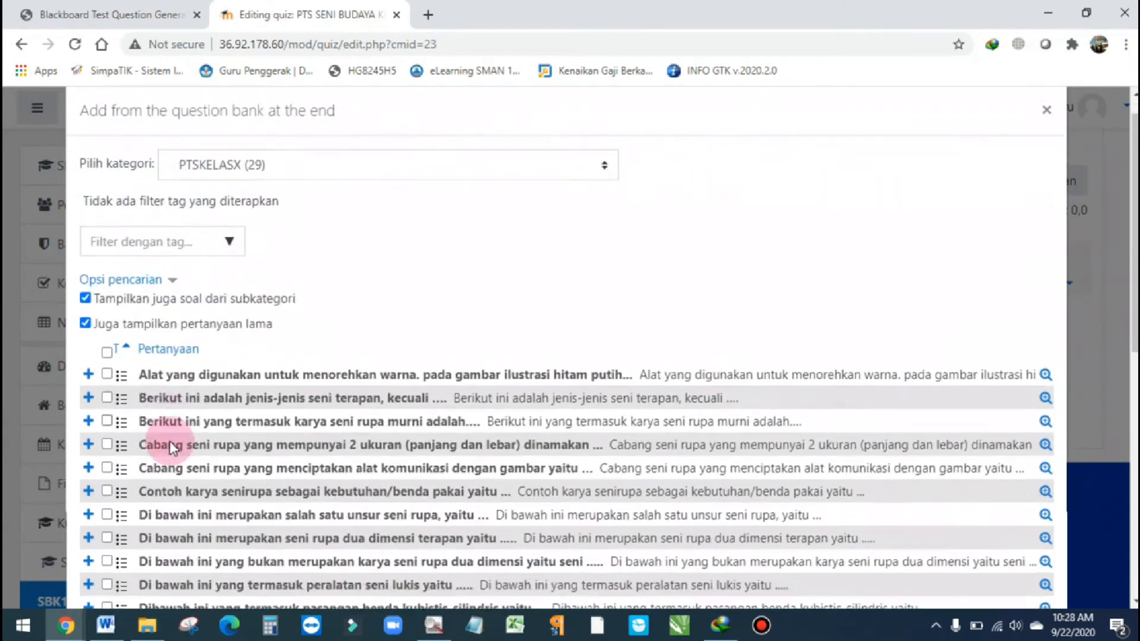
scroll(170, 446, "down", 6)
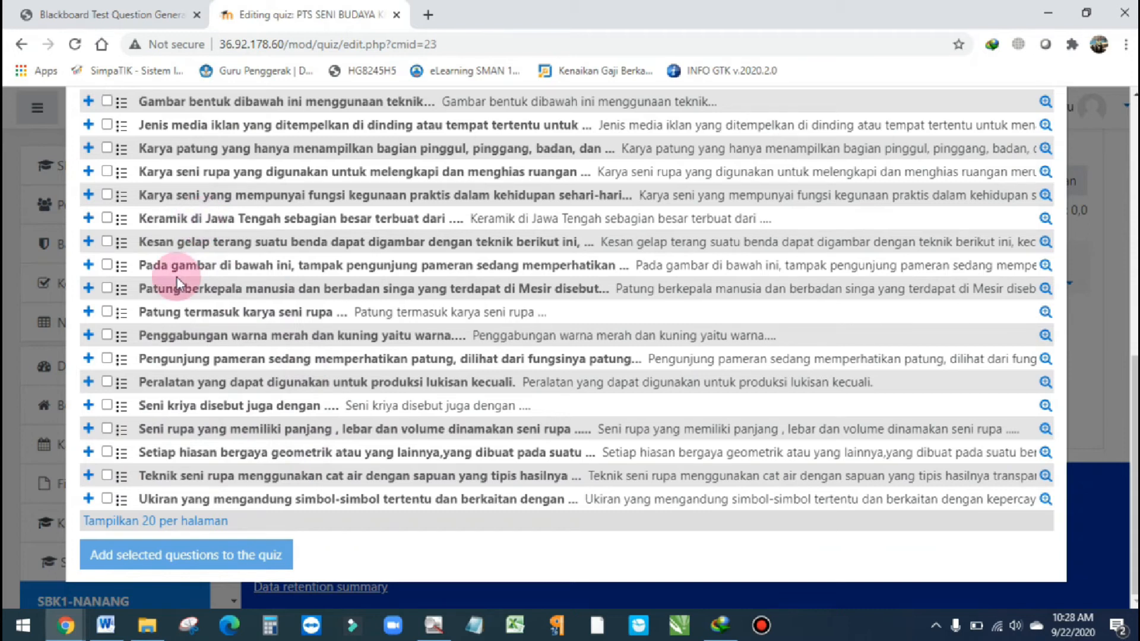
scroll(177, 276, "up", 6)
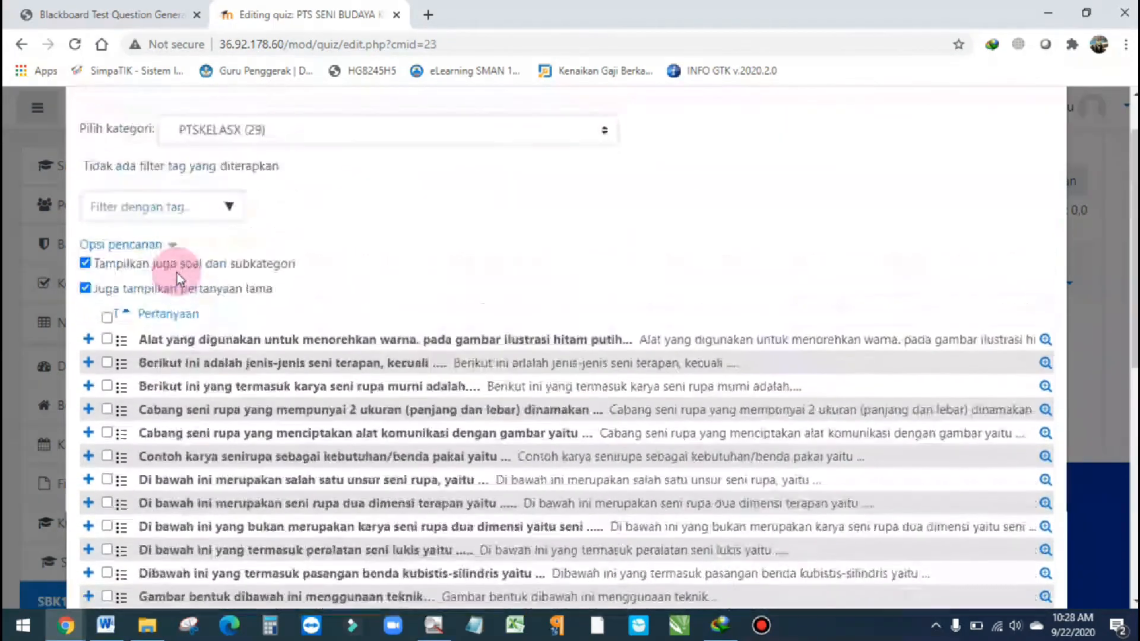
scroll(177, 273, "down", 1)
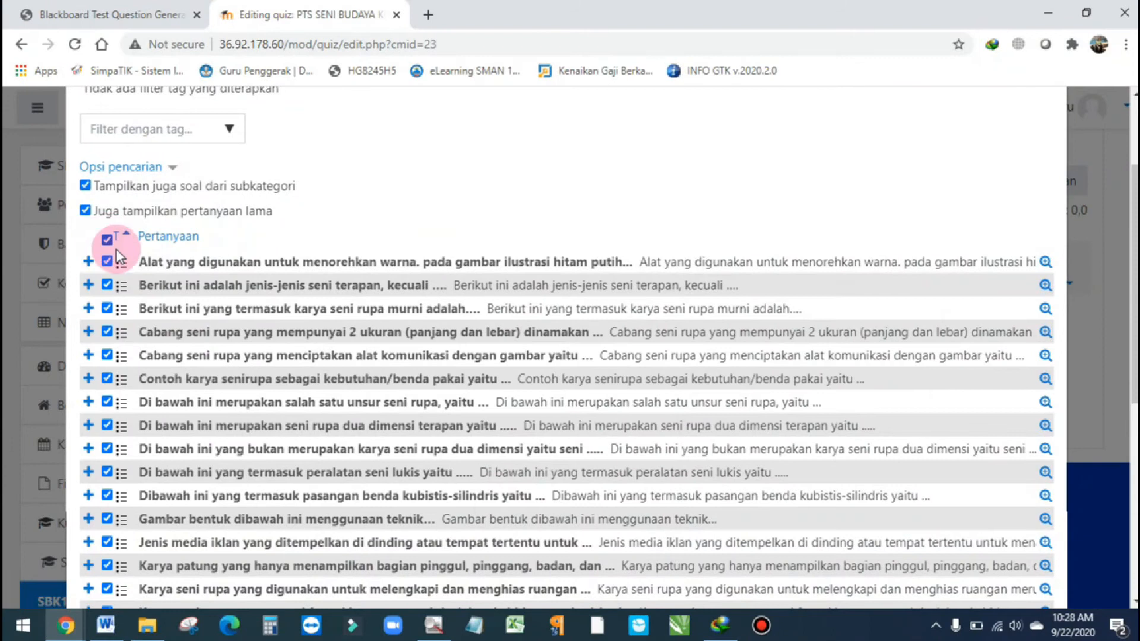
scroll(341, 356, "down", 7)
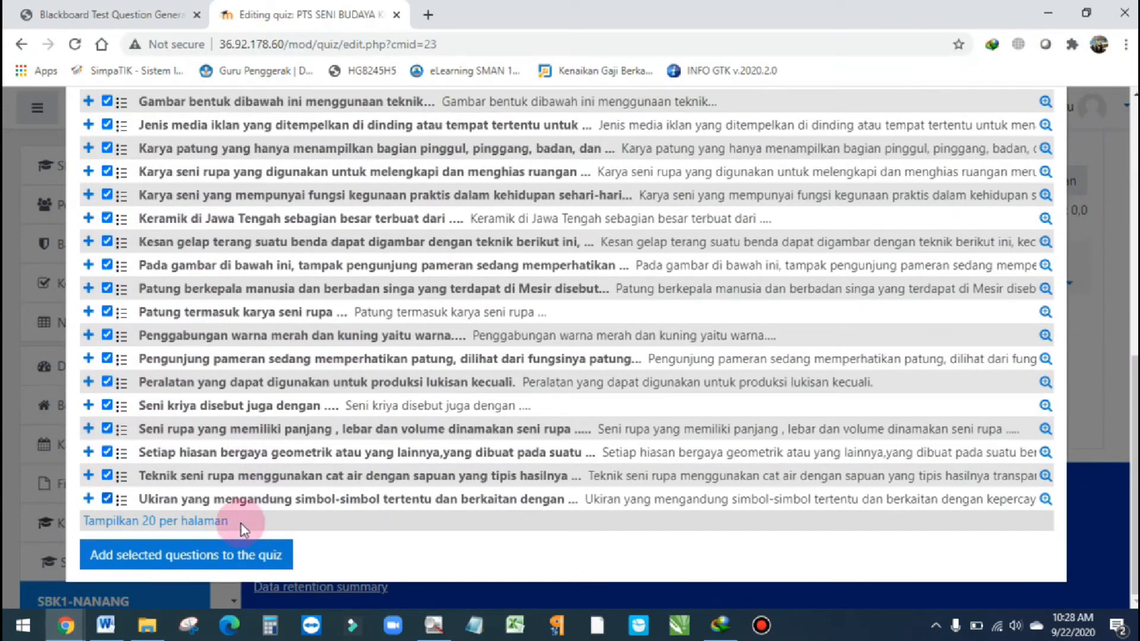
Step: Deselect the last four questions in the list and add the remaining selected questions to the quiz
left_click(107, 477)
left_click(107, 453)
left_click(108, 429)
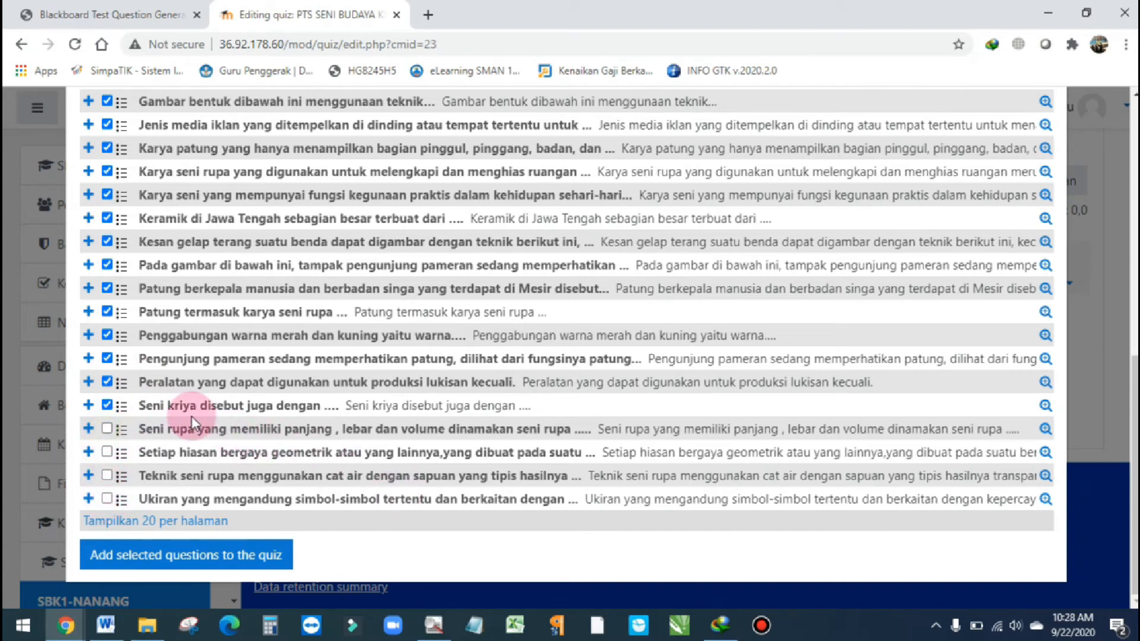
scroll(247, 410, "up", 10)
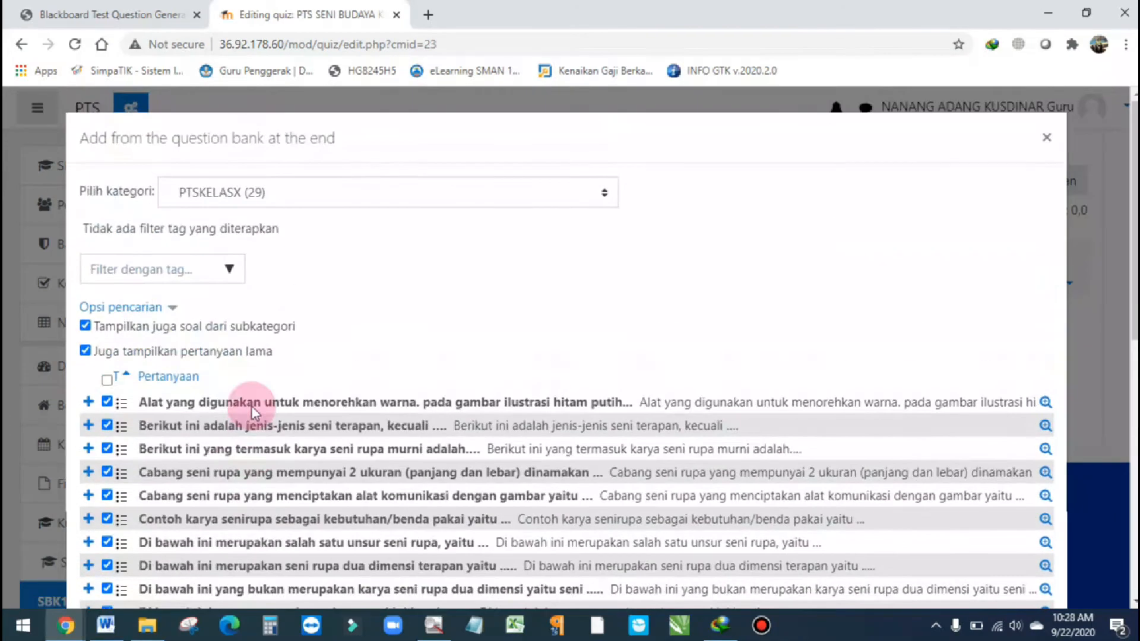
scroll(235, 414, "down", 3)
scroll(235, 414, "down", 6)
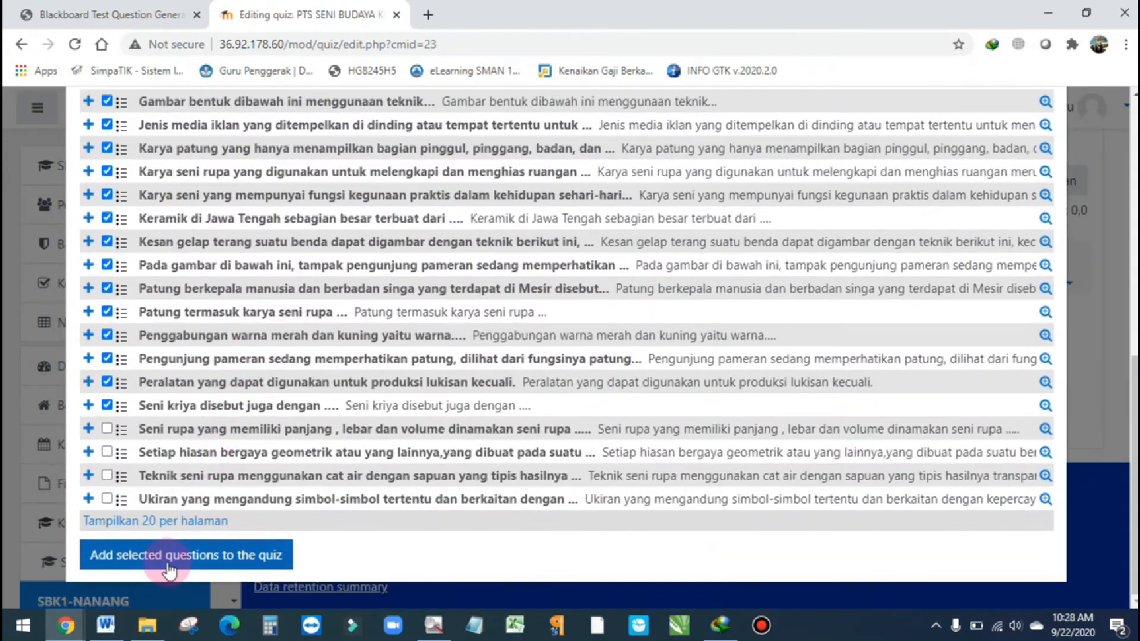
left_click(216, 556)
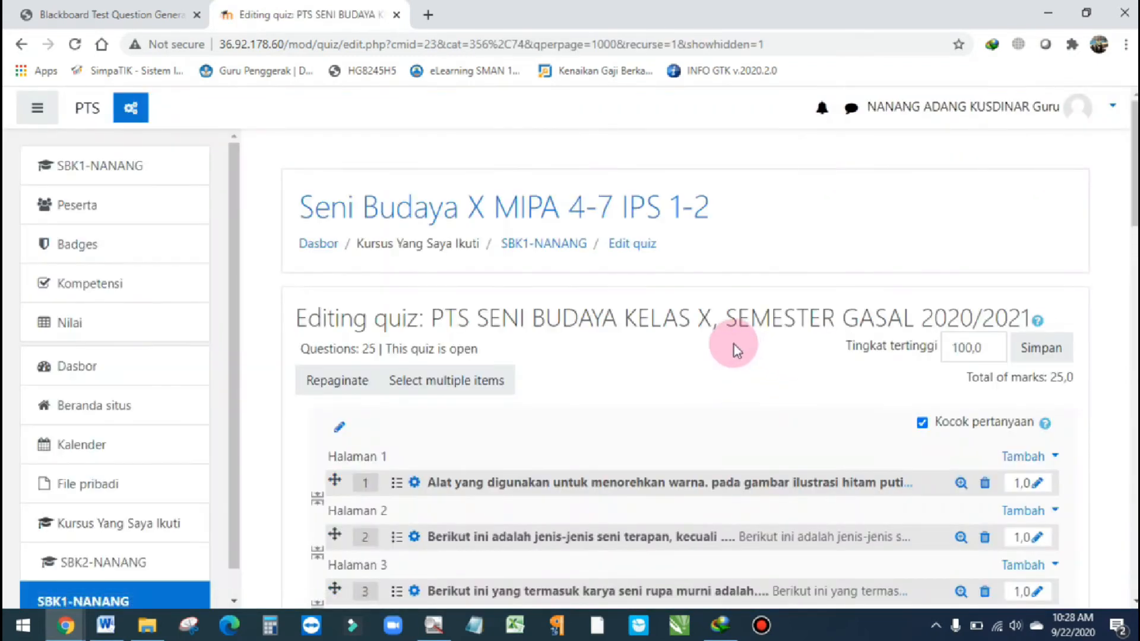
Step: Check the list of questions added to the quiz from the first to the last page
scroll(594, 380, "down", 1)
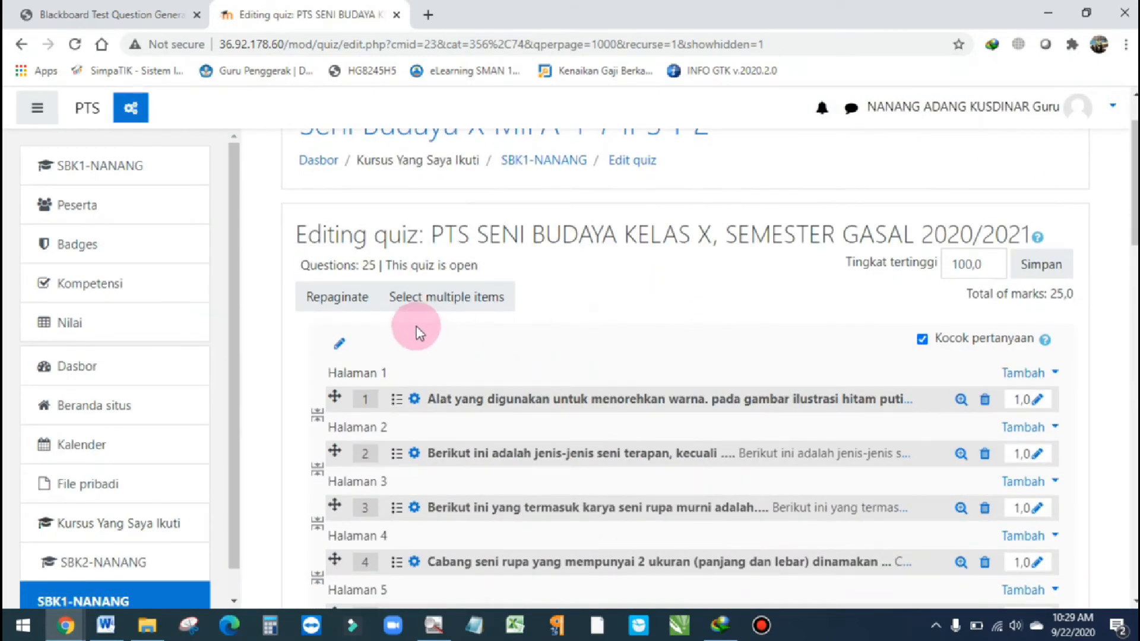
scroll(713, 326, "down", 1)
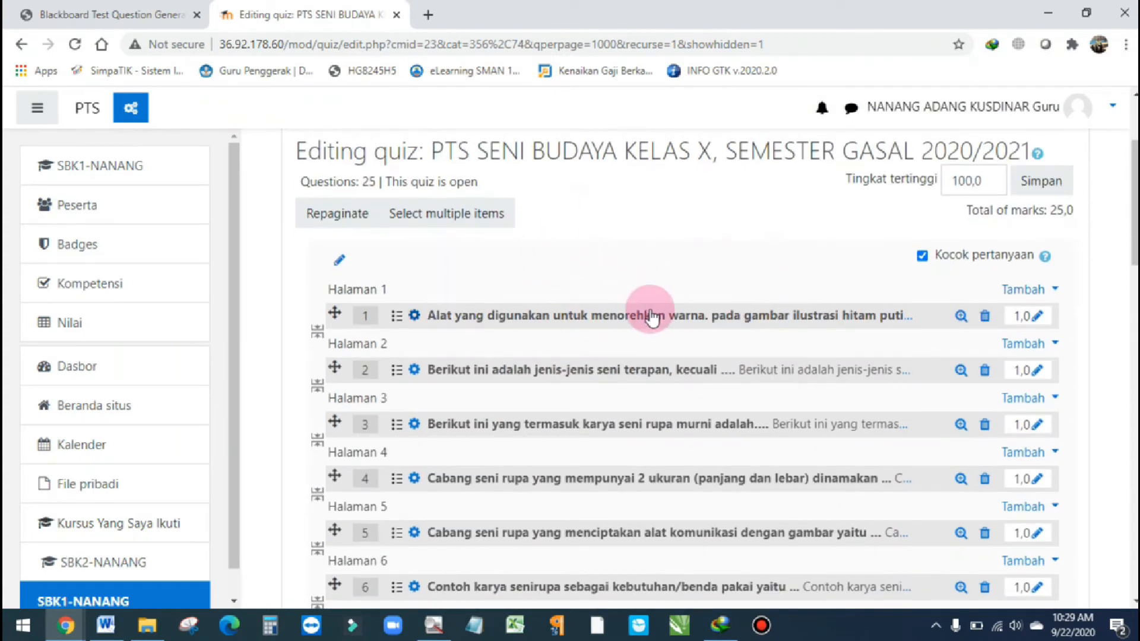
scroll(647, 311, "down", 6)
scroll(636, 323, "down", 12)
scroll(629, 318, "up", 20)
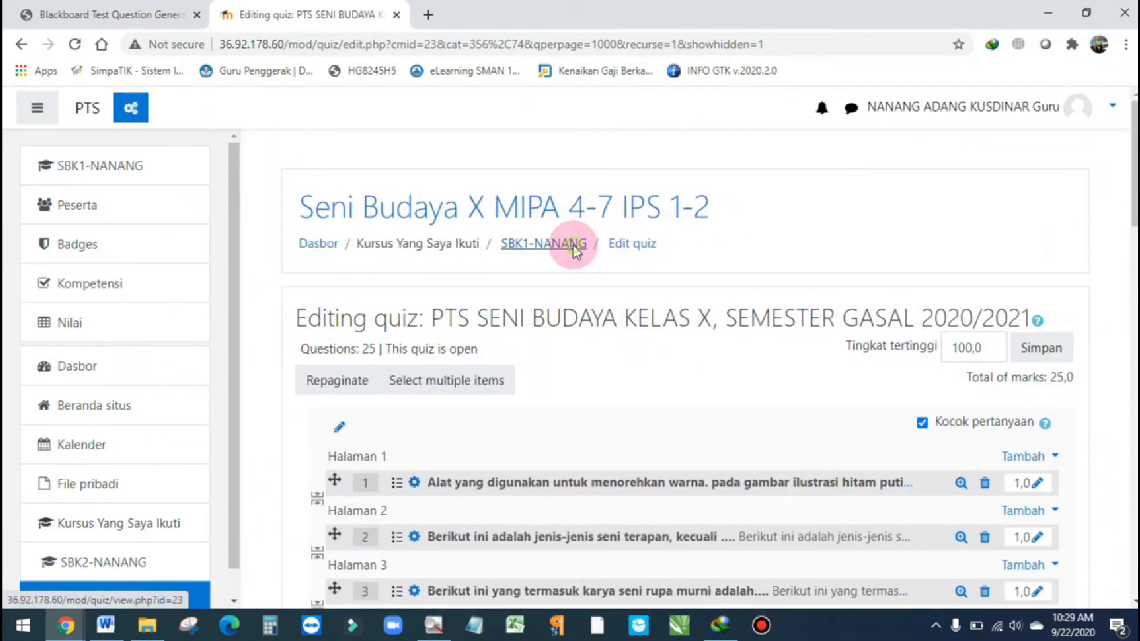
Step: Return to the quiz's overview page and reopen the quiz for editing
left_click(571, 245)
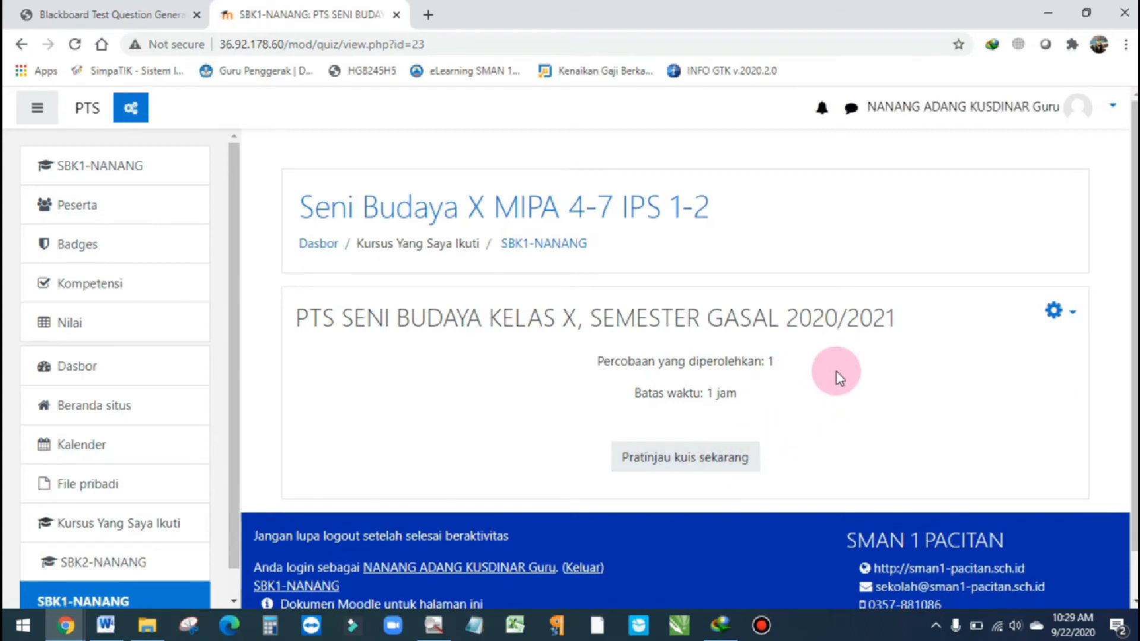
left_click(1049, 323)
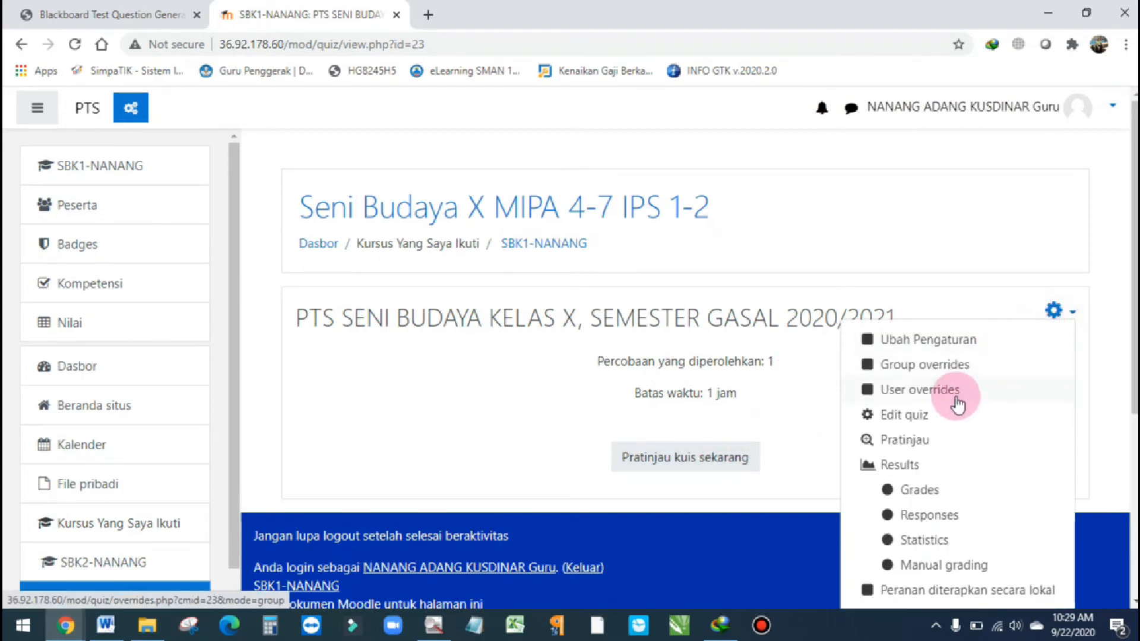
left_click(942, 416)
scroll(580, 496, "down", 3)
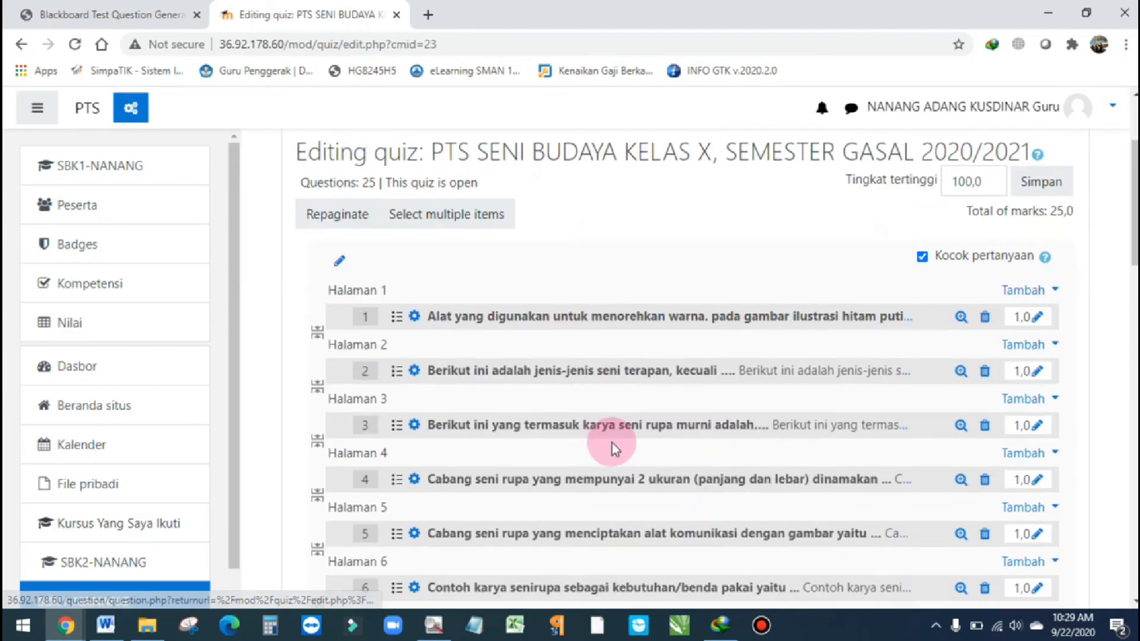
Step: Preview the quiz's first and second questions with their answer choices, closing each preview
left_click(961, 316)
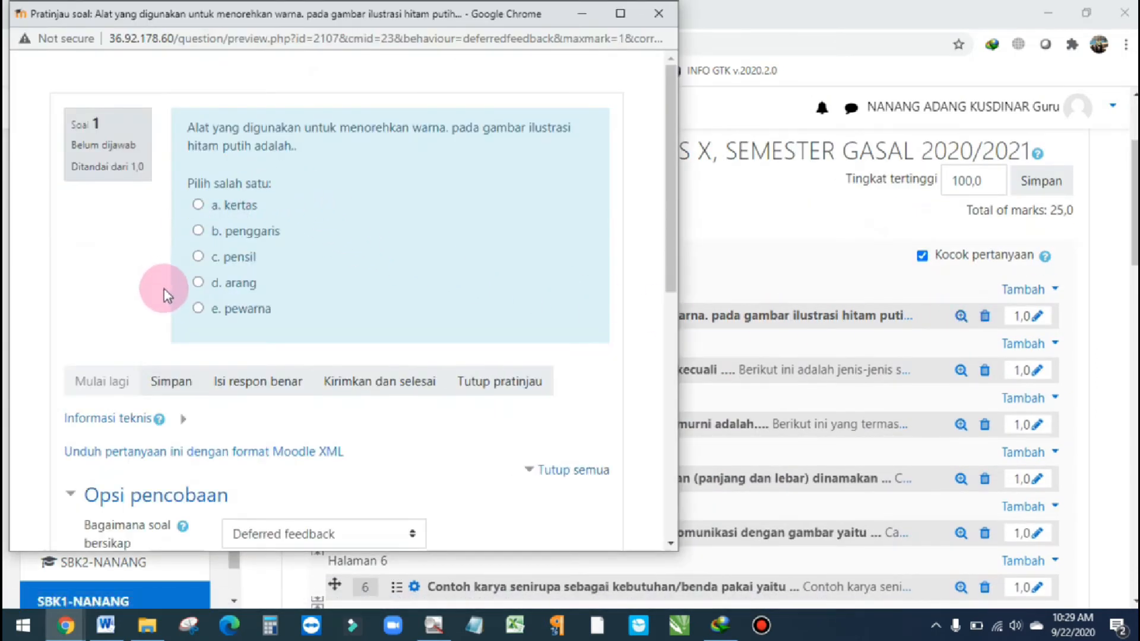
left_click(696, 39)
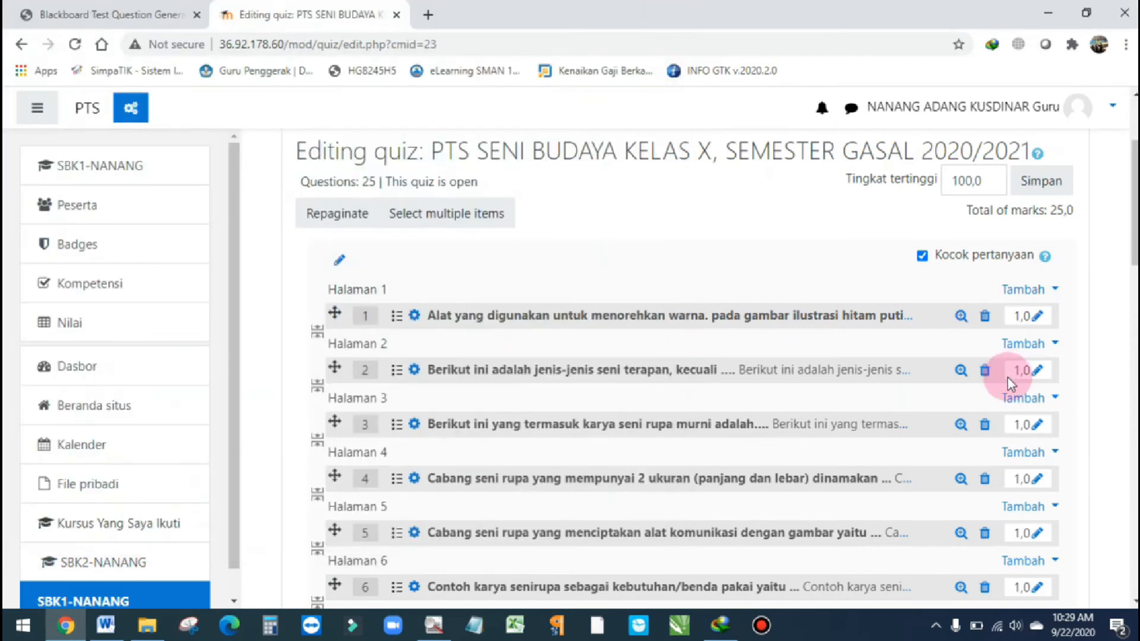
left_click(960, 370)
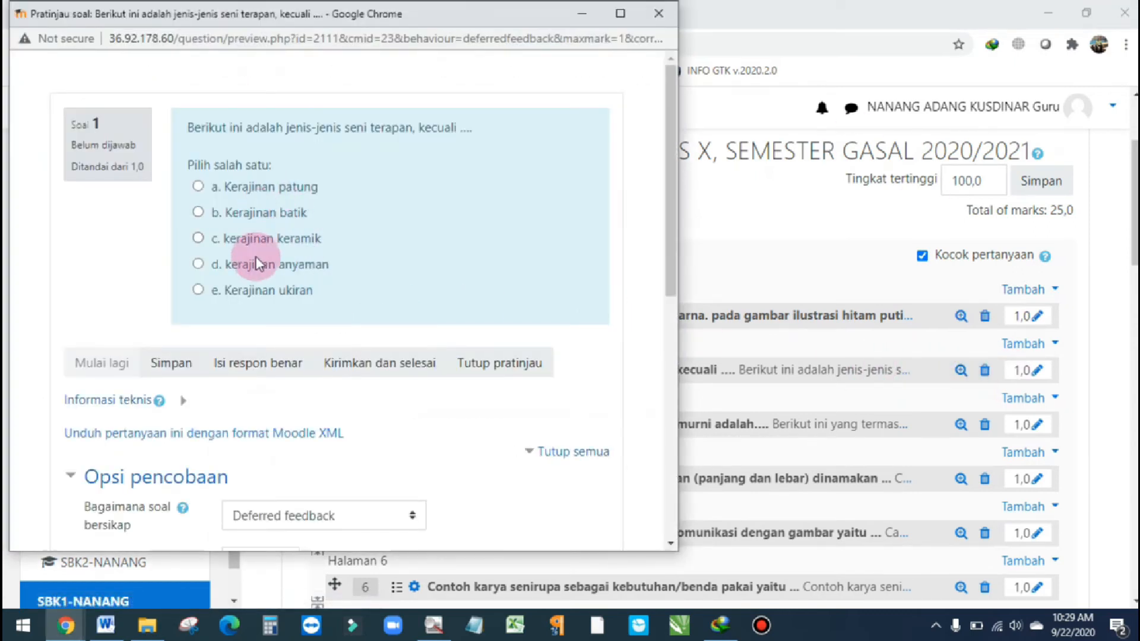
left_click(655, 13)
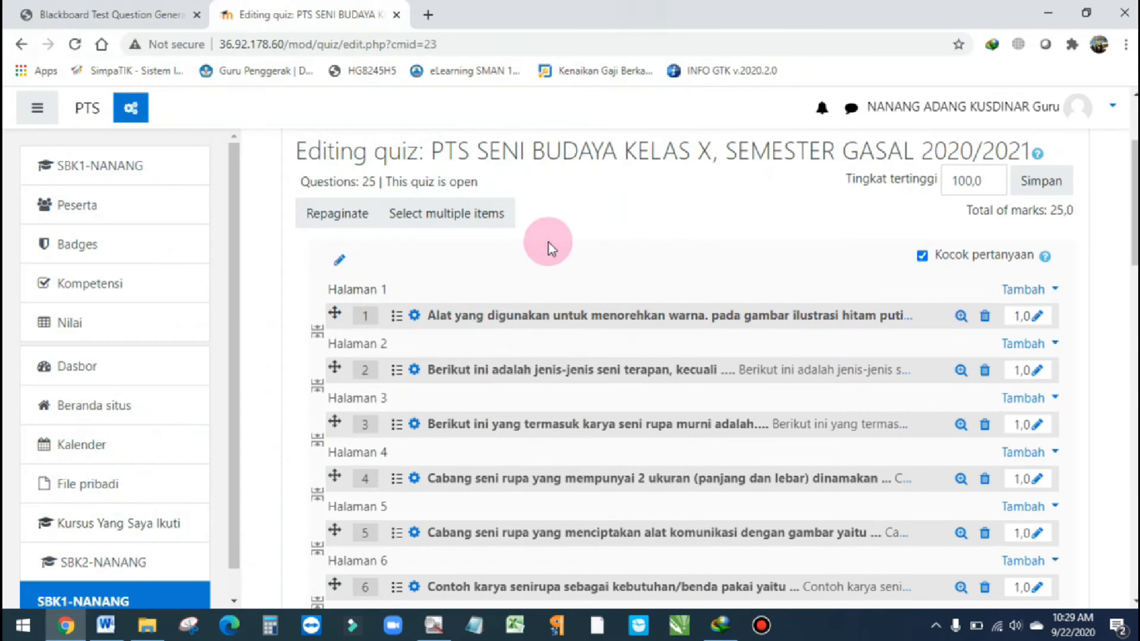
Step: Look through the quiz's questions again and examine their order across the pages
scroll(534, 296, "down", 1)
scroll(469, 335, "down", 2)
scroll(440, 315, "up", 1)
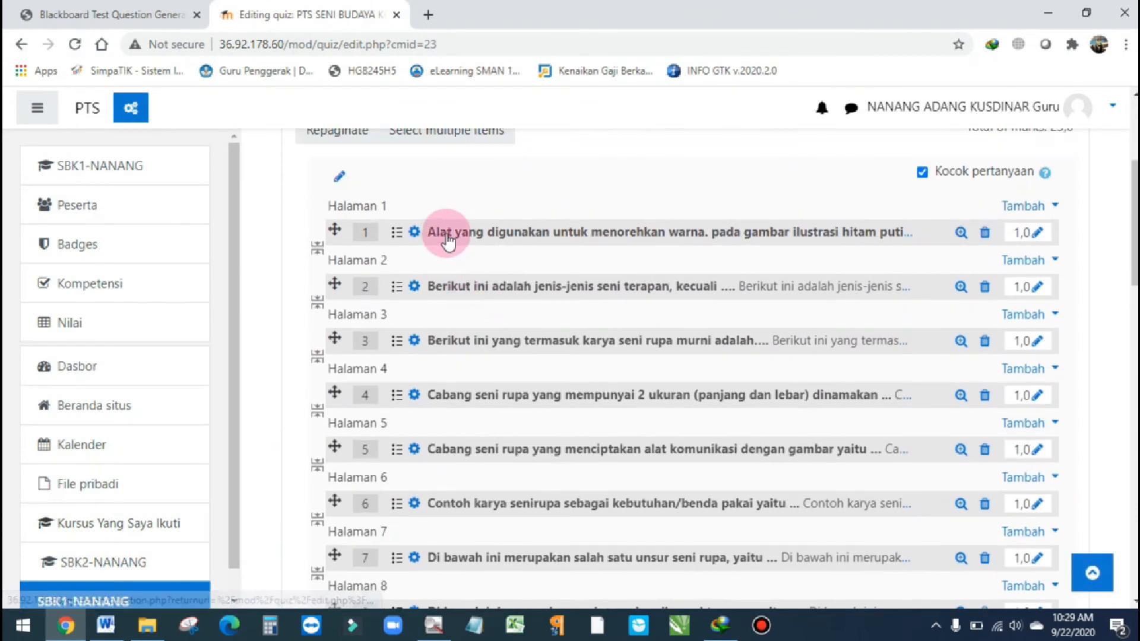
scroll(448, 473, "down", 7)
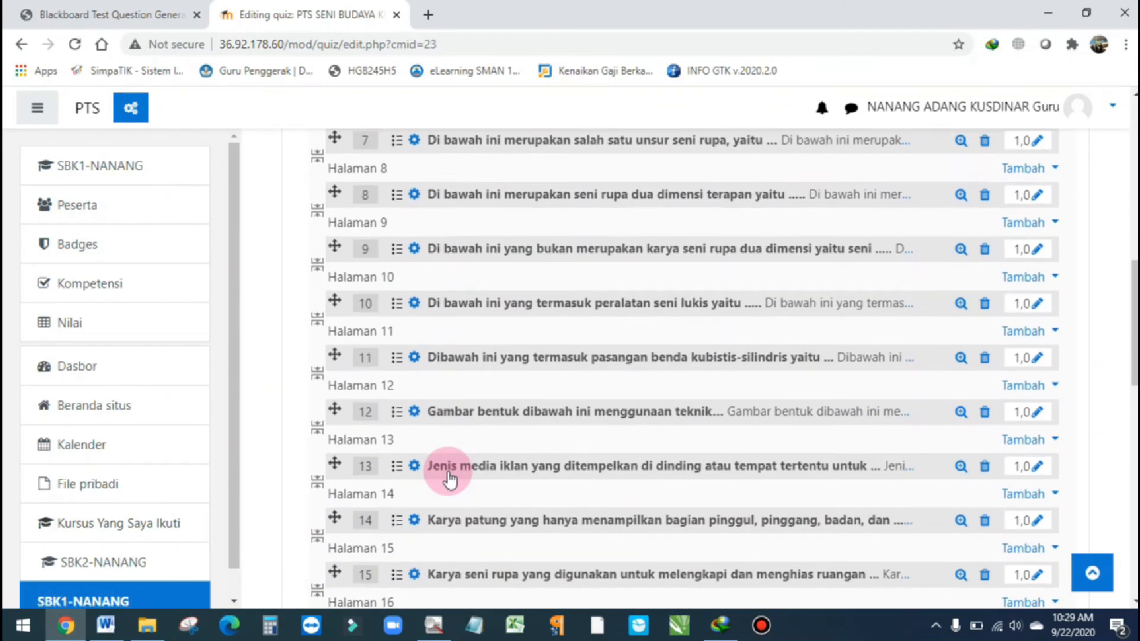
scroll(448, 472, "up", 7)
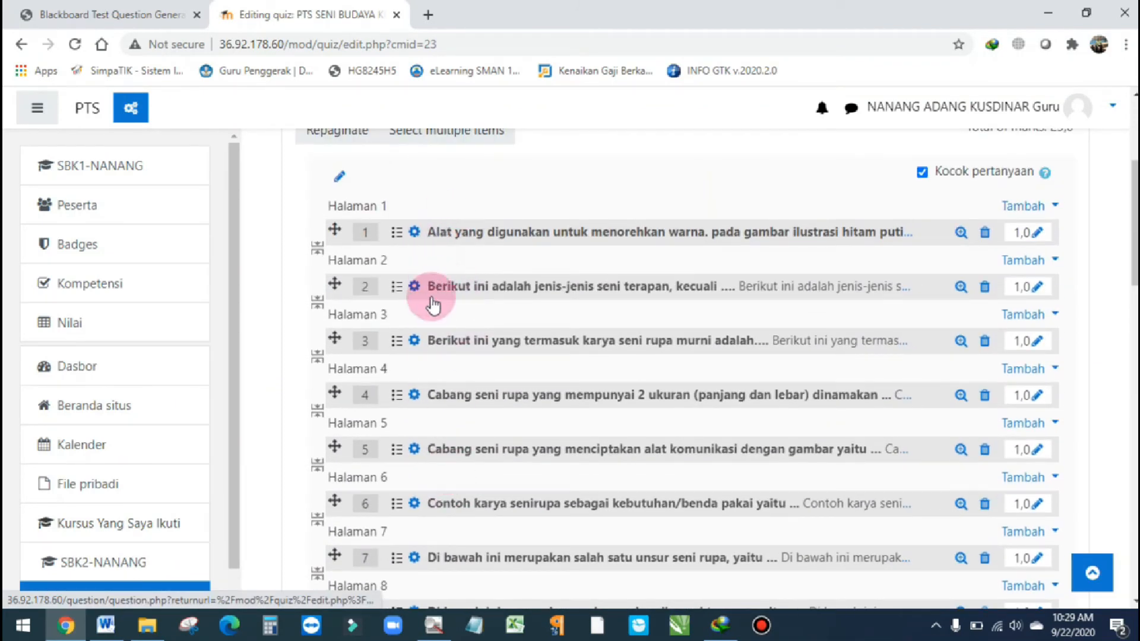
scroll(437, 496, "down", 7)
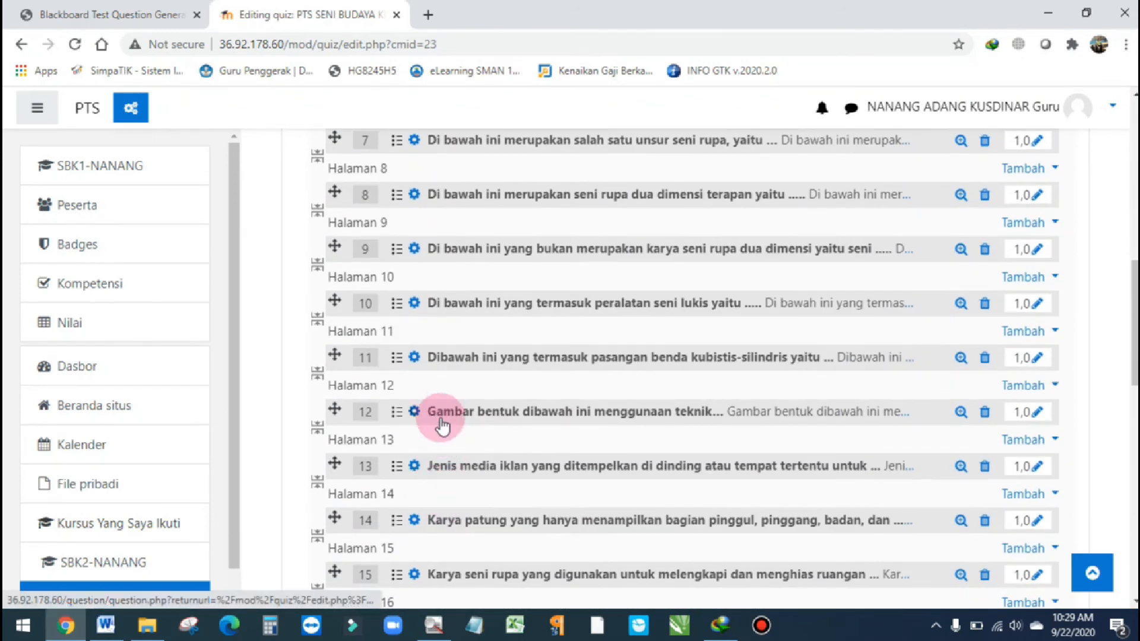
scroll(433, 494, "down", 11)
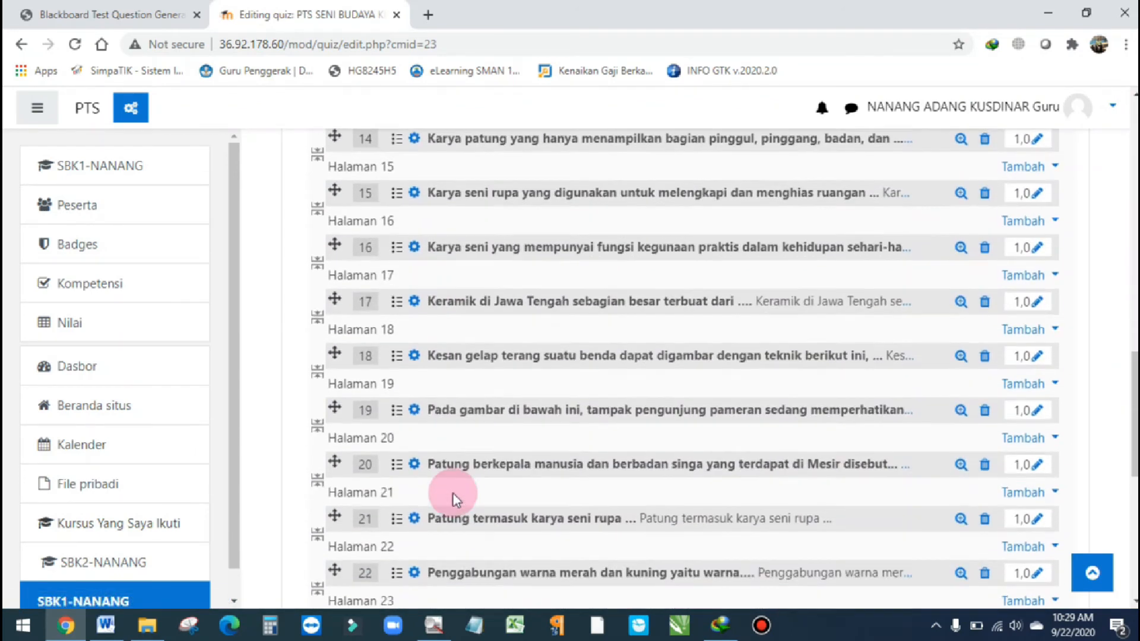
Step: Look over the quiz's question list and compare it with picture question 45 in the Word document BANK SOAL KELAS X.docx
scroll(454, 497, "down", 1)
scroll(672, 339, "up", 7)
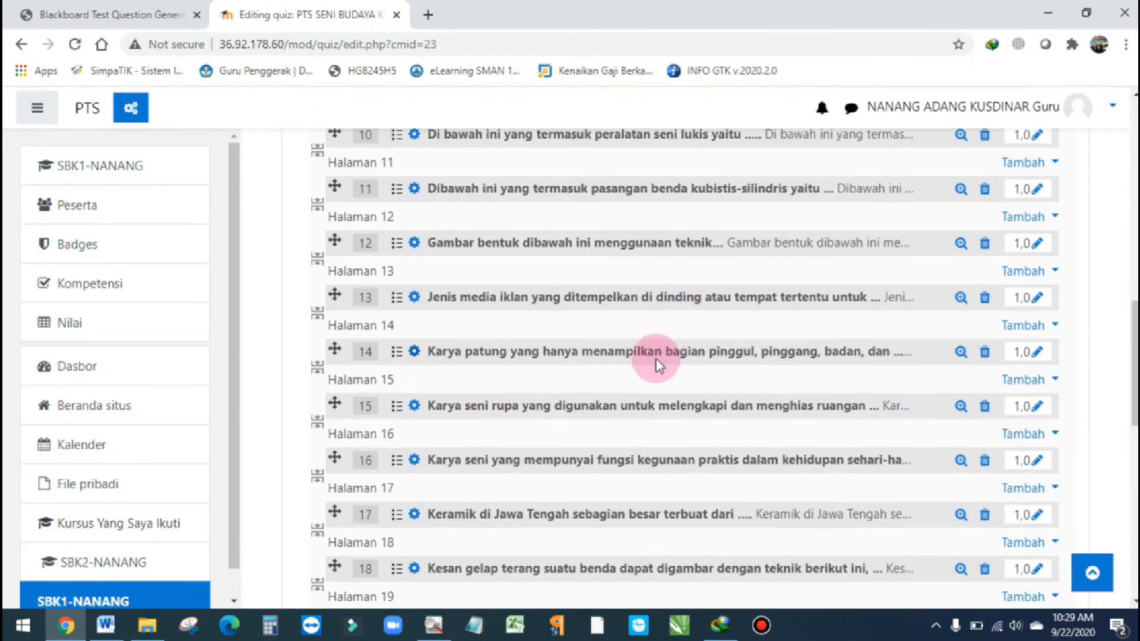
scroll(657, 358, "down", 6)
scroll(716, 378, "up", 15)
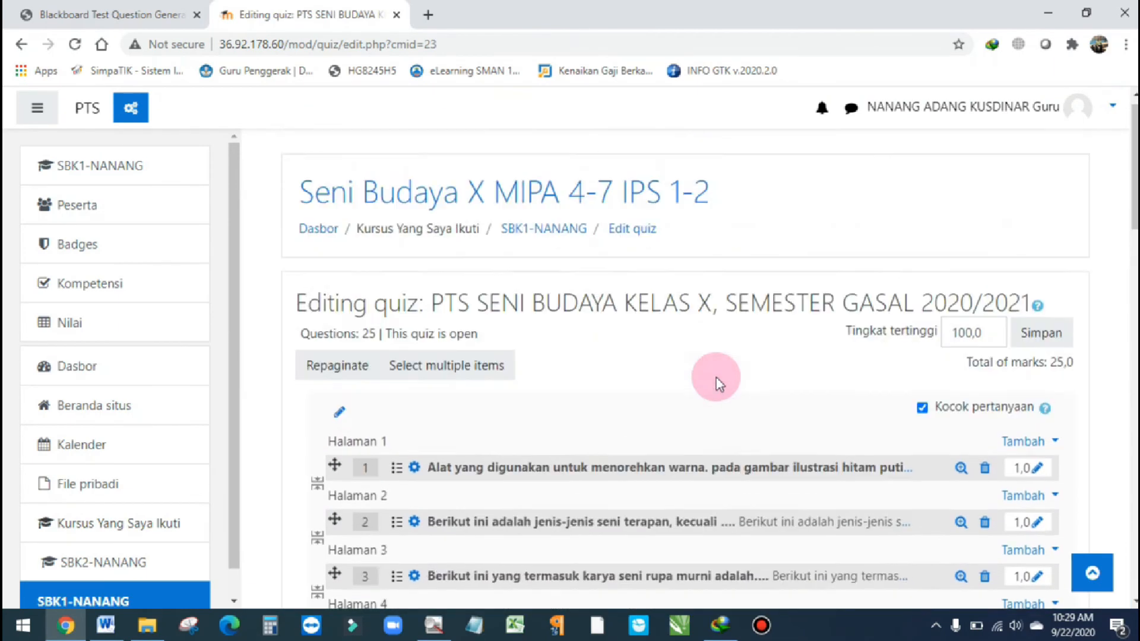
scroll(714, 379, "down", 4)
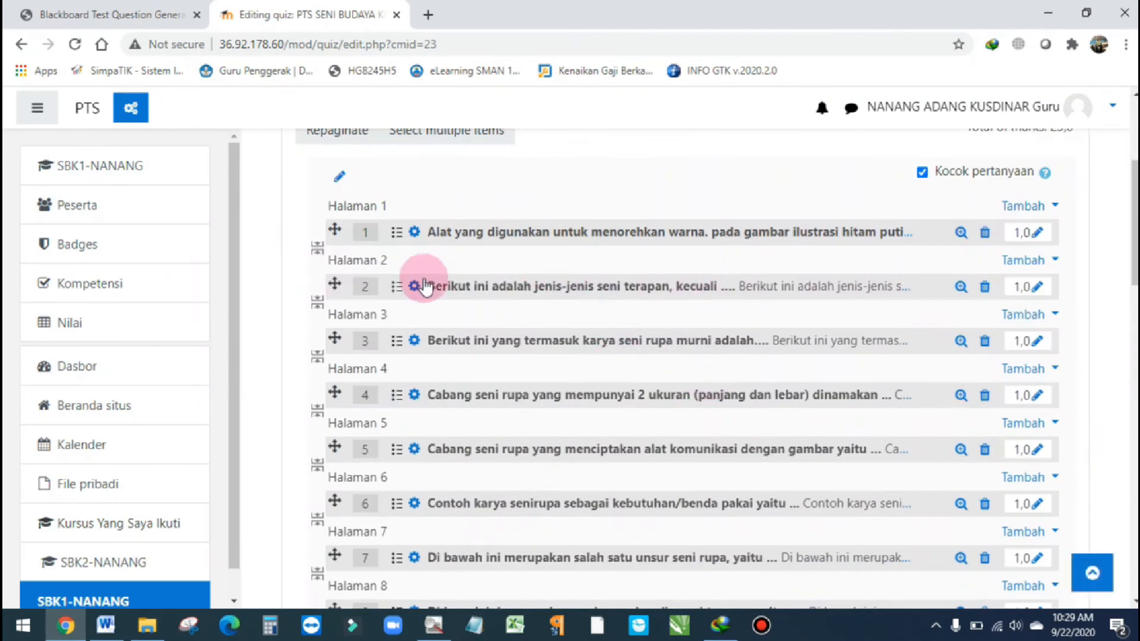
left_click(107, 627)
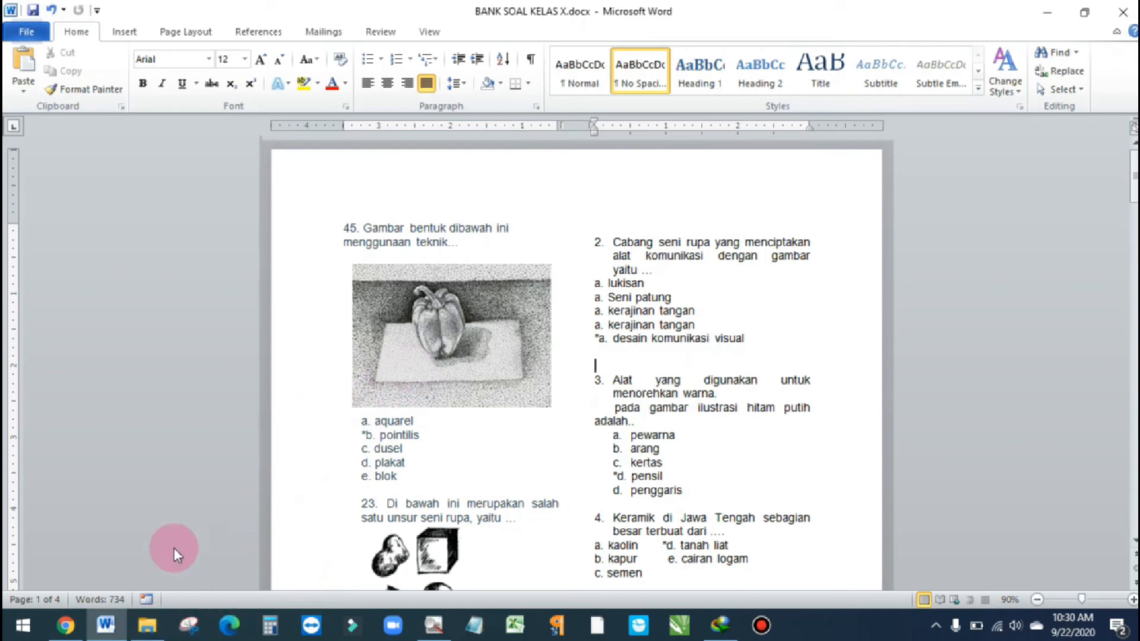
left_click(67, 628)
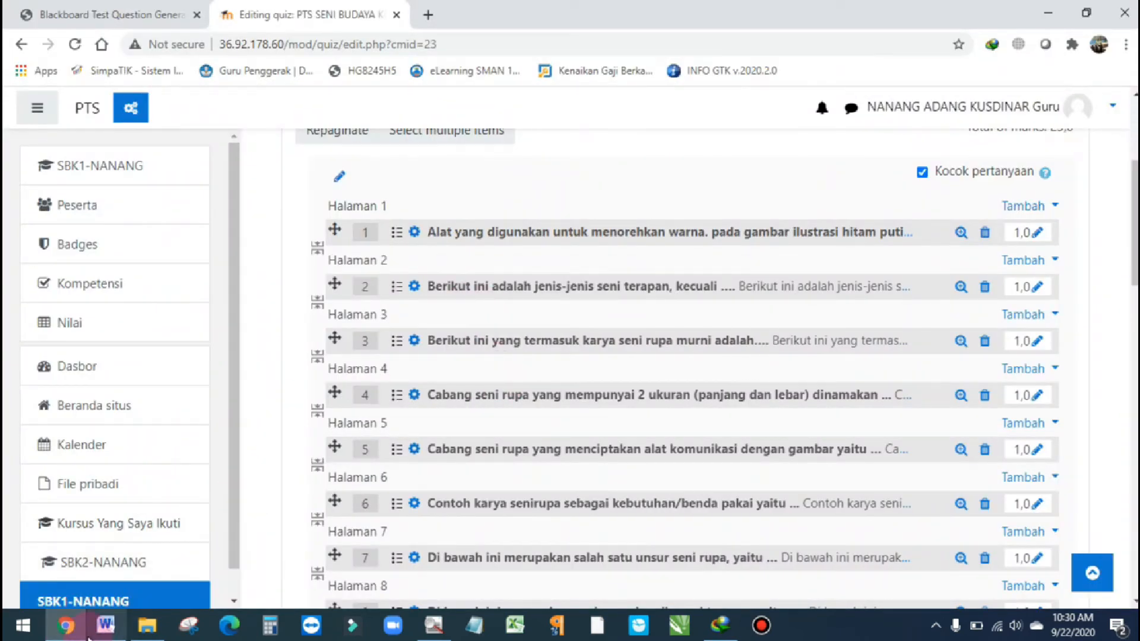
left_click(105, 627)
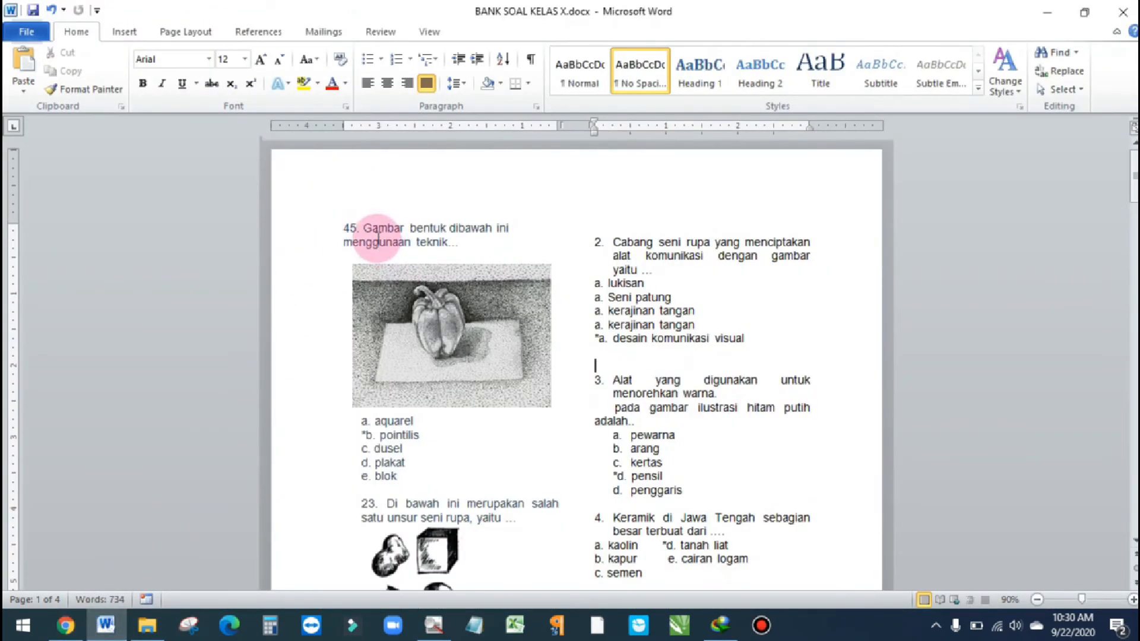
Step: Back in the browser, preview the quiz question "Gambar bentuk dibawah ini menggunaan teknik..." and close the preview
left_click(67, 629)
scroll(430, 430, "down", 5)
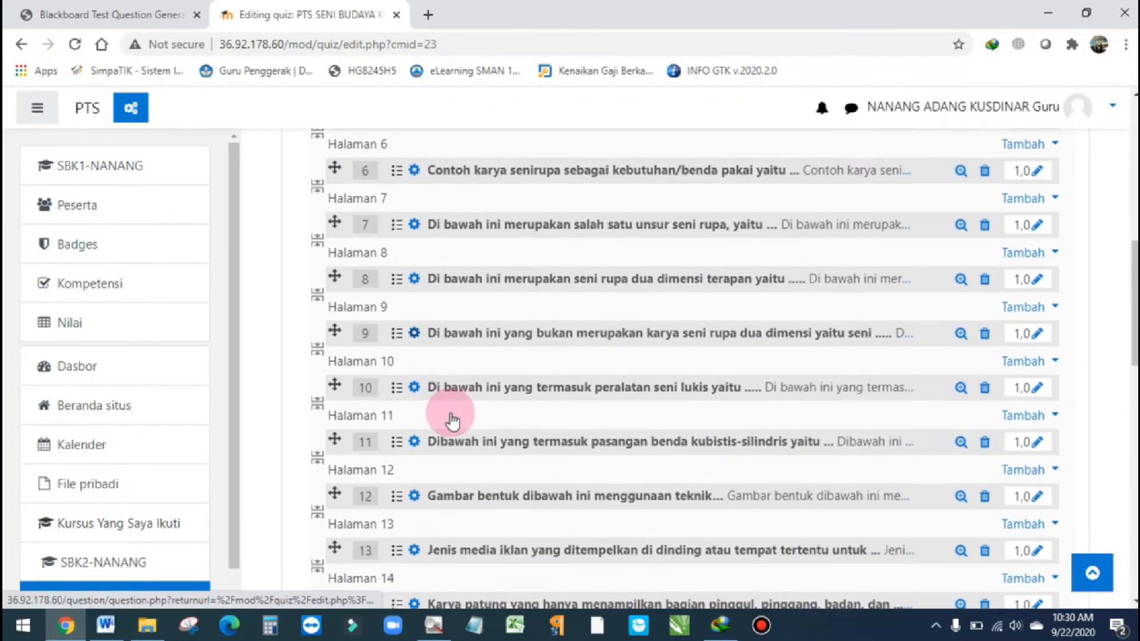
scroll(451, 422, "down", 3)
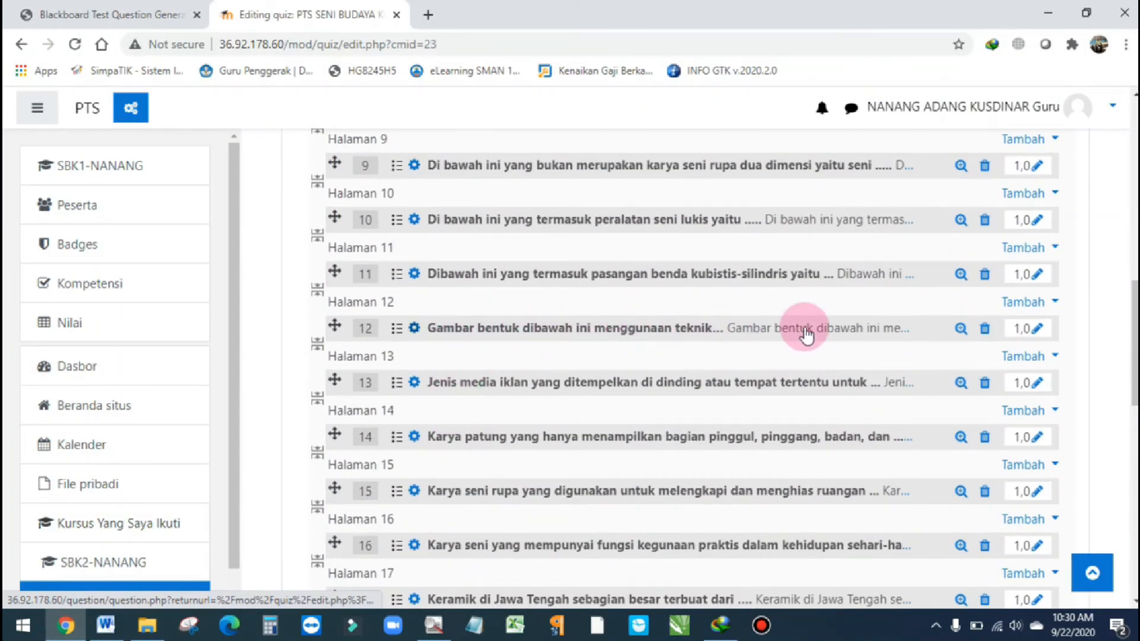
left_click(961, 331)
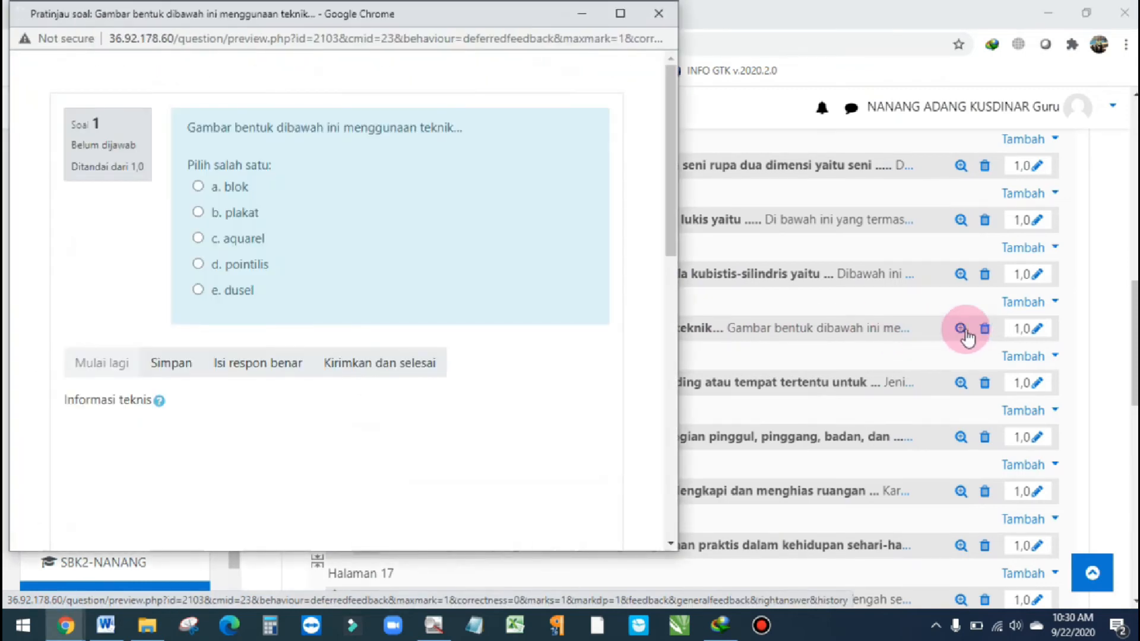
left_click(659, 13)
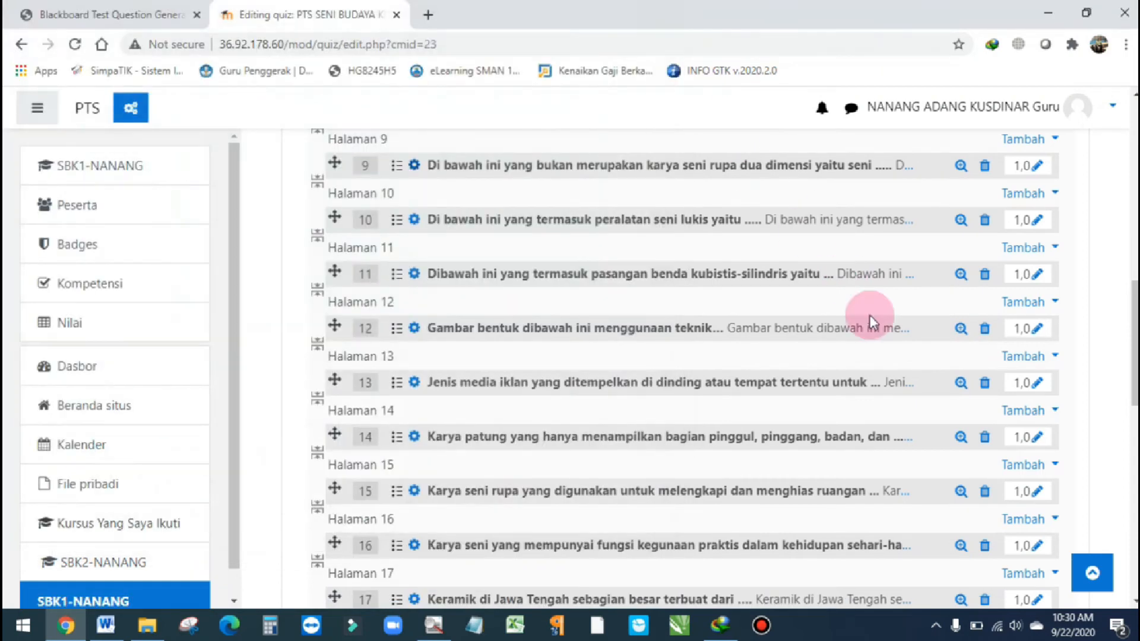
Step: Edit the question "Gambar bentuk dibawah ini menggunaan teknik..." and paste the bell pepper picture from Word question 45 below its question text
left_click(534, 332)
scroll(578, 386, "down", 1)
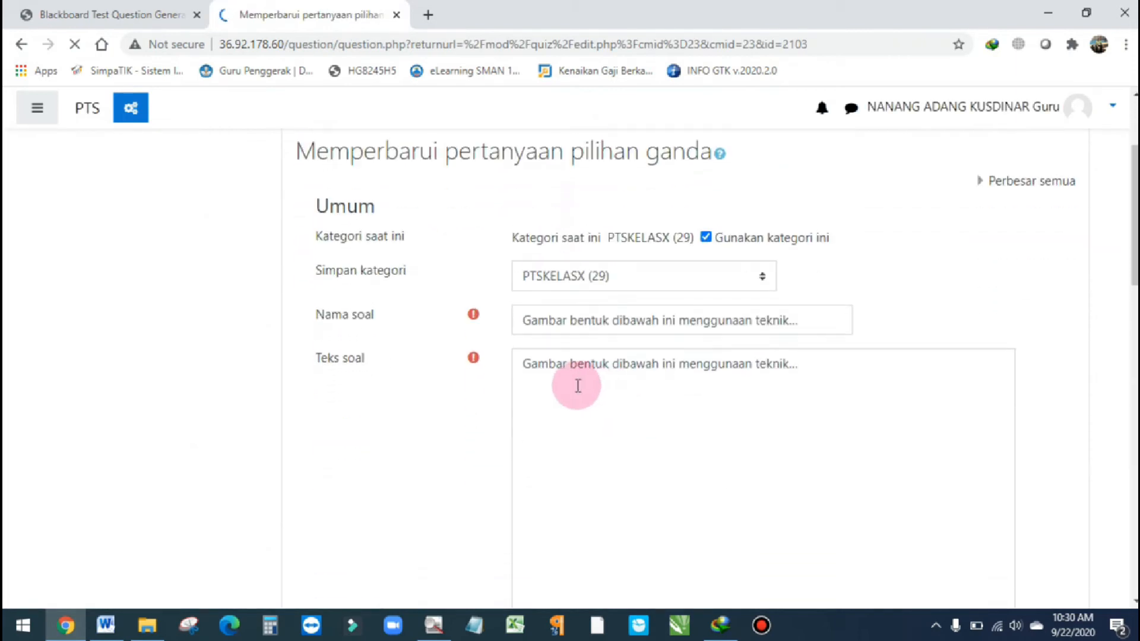
scroll(772, 374, "down", 1)
left_click(620, 317)
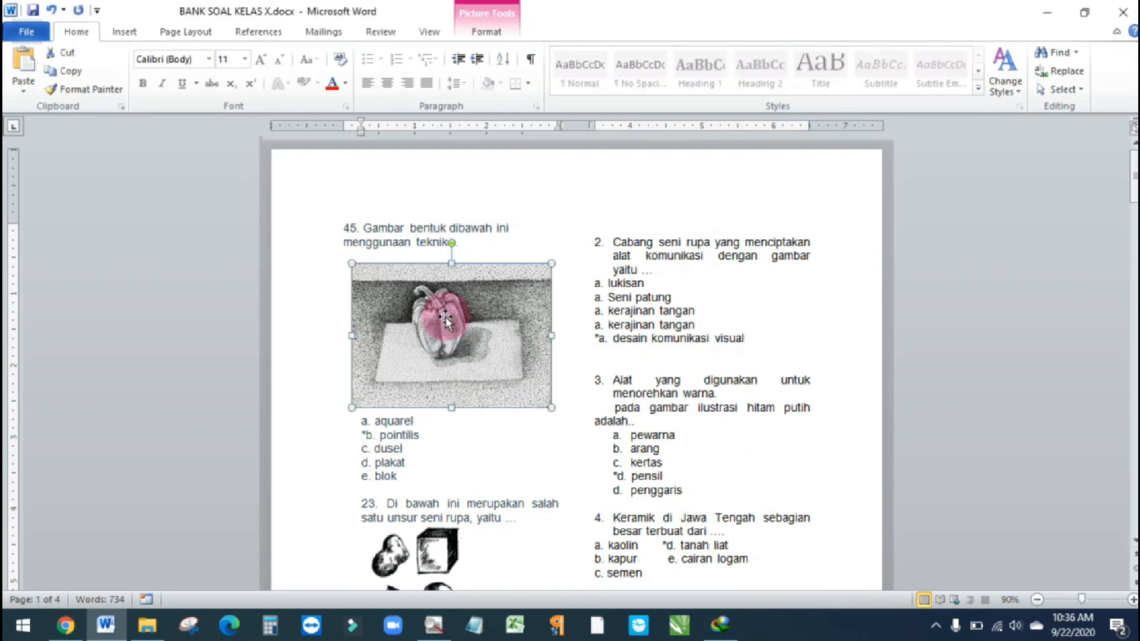
right_click(446, 317)
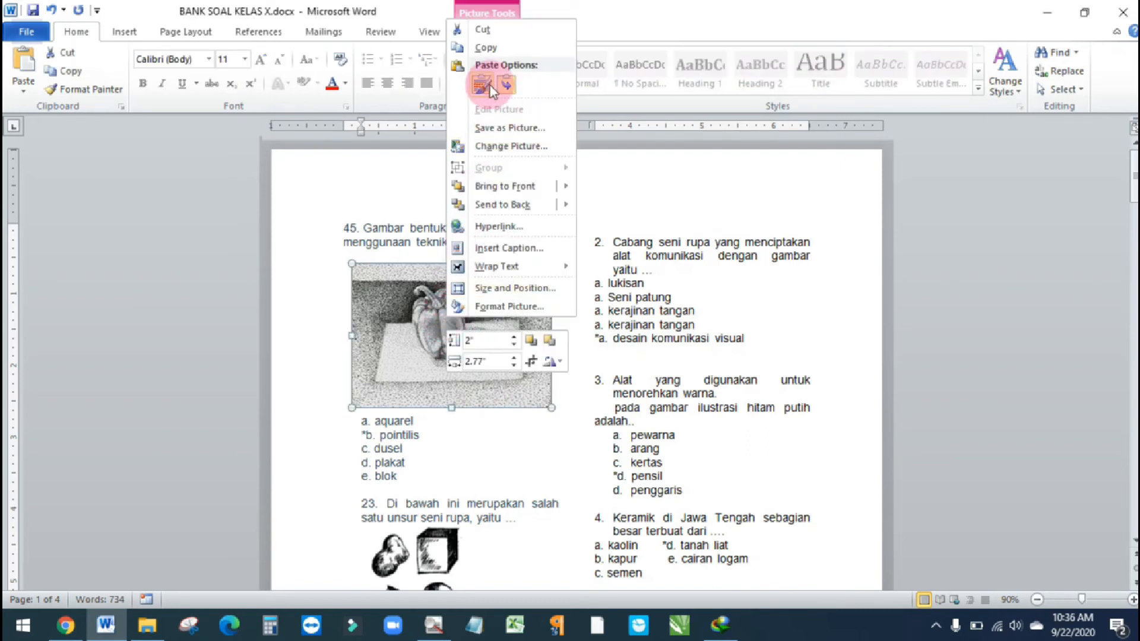
left_click(485, 48)
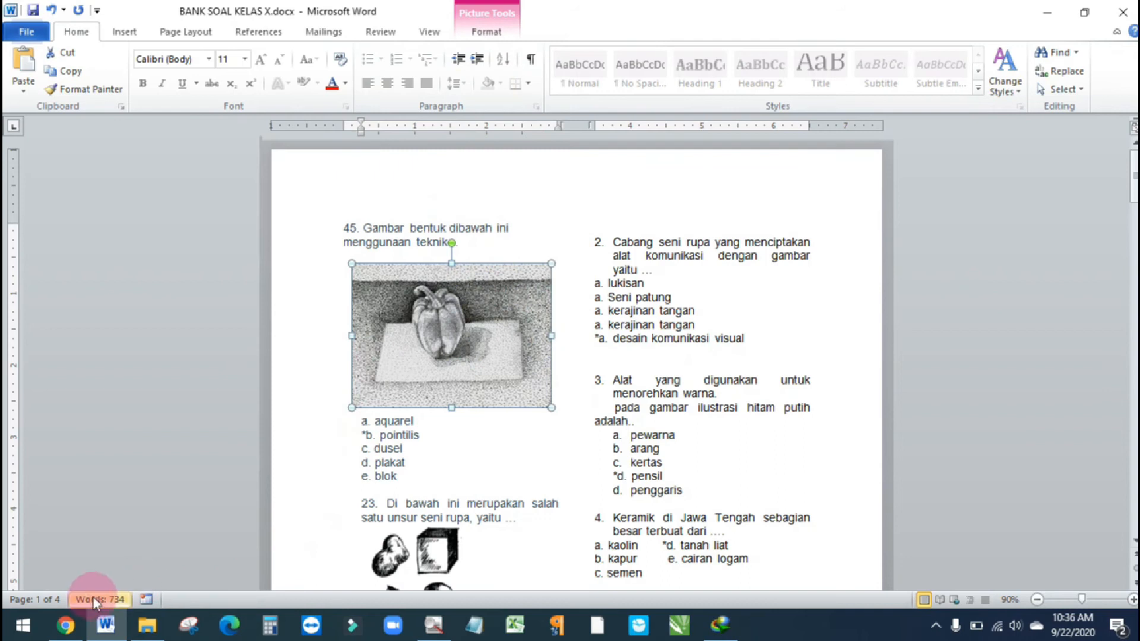
left_click(72, 631)
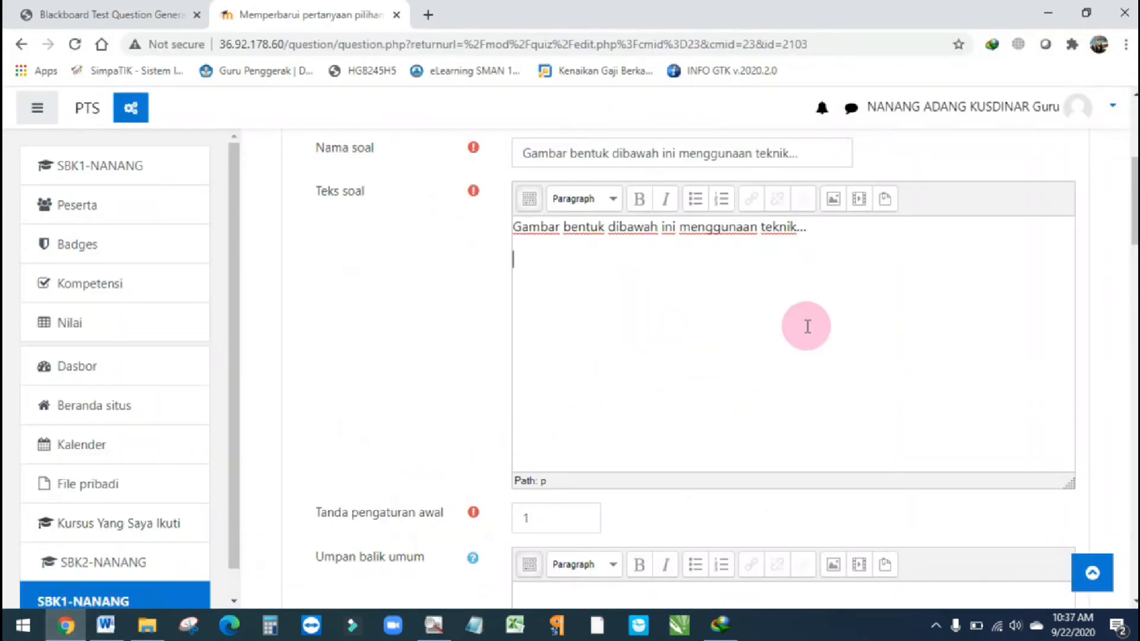
key("ctrl+v")
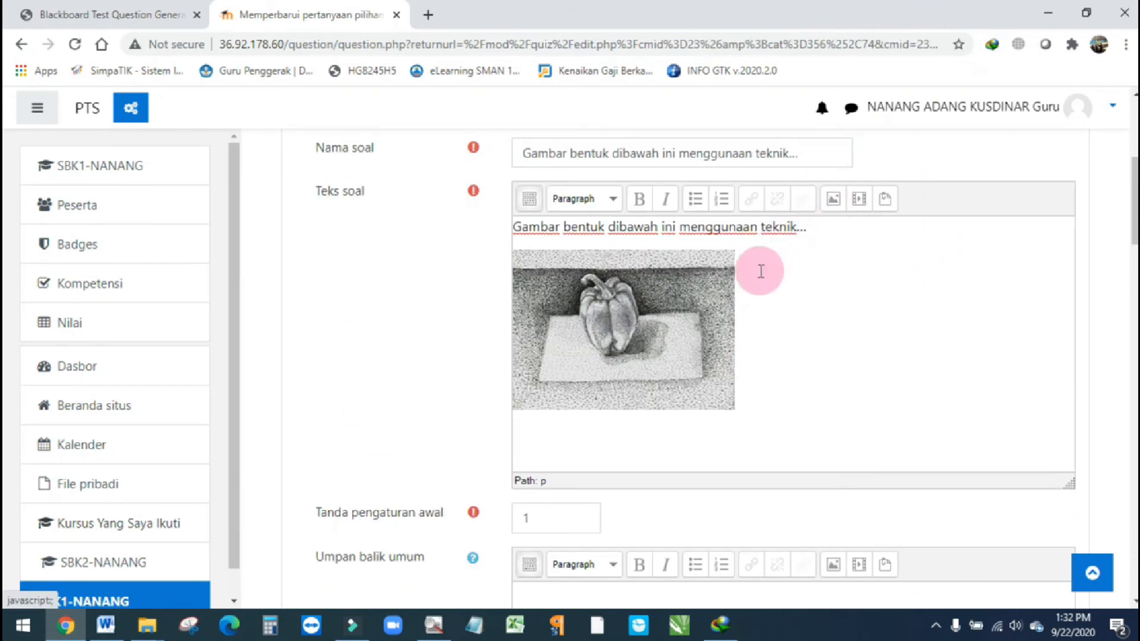
Step: Look through the rest of the question's edit form, examining its answer choices and their grades
scroll(689, 283, "down", 12)
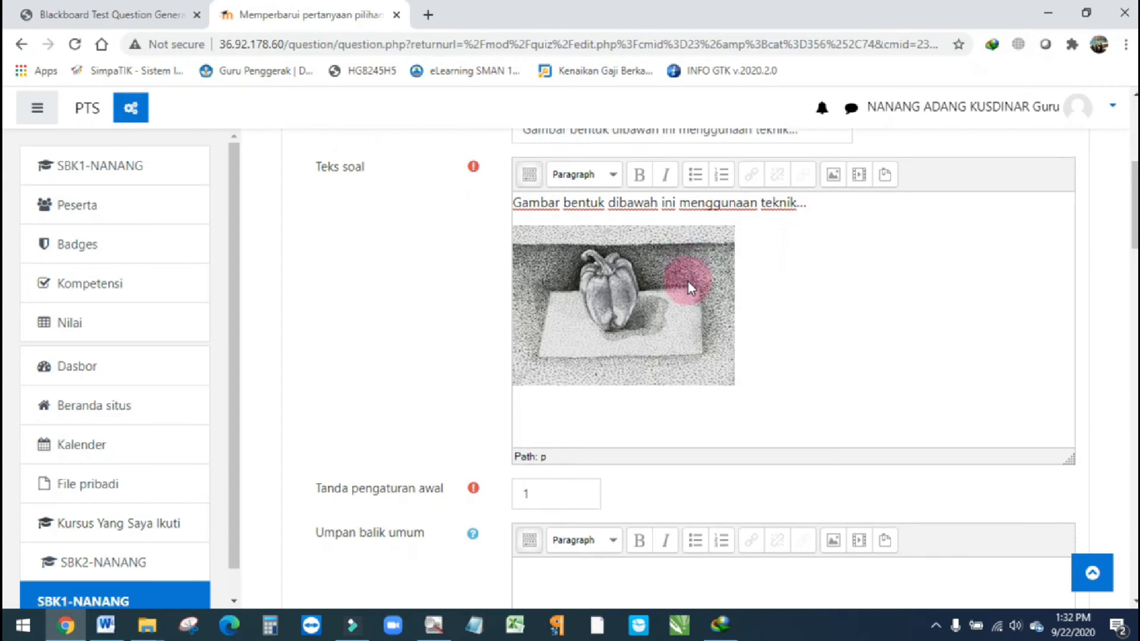
scroll(688, 282, "down", 15)
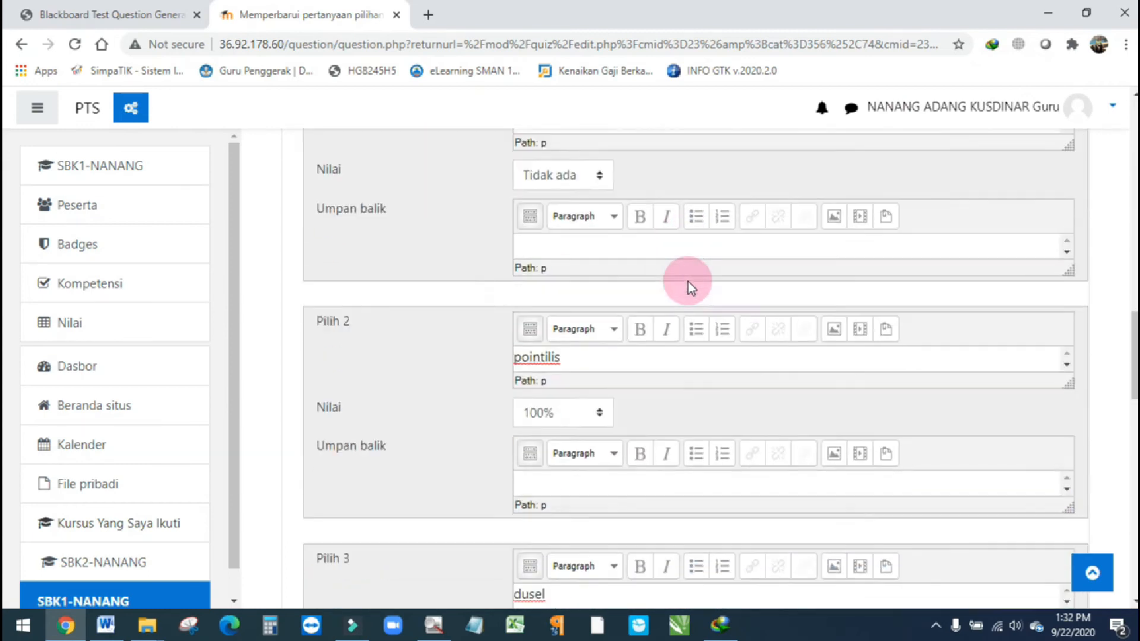
scroll(689, 283, "down", 3)
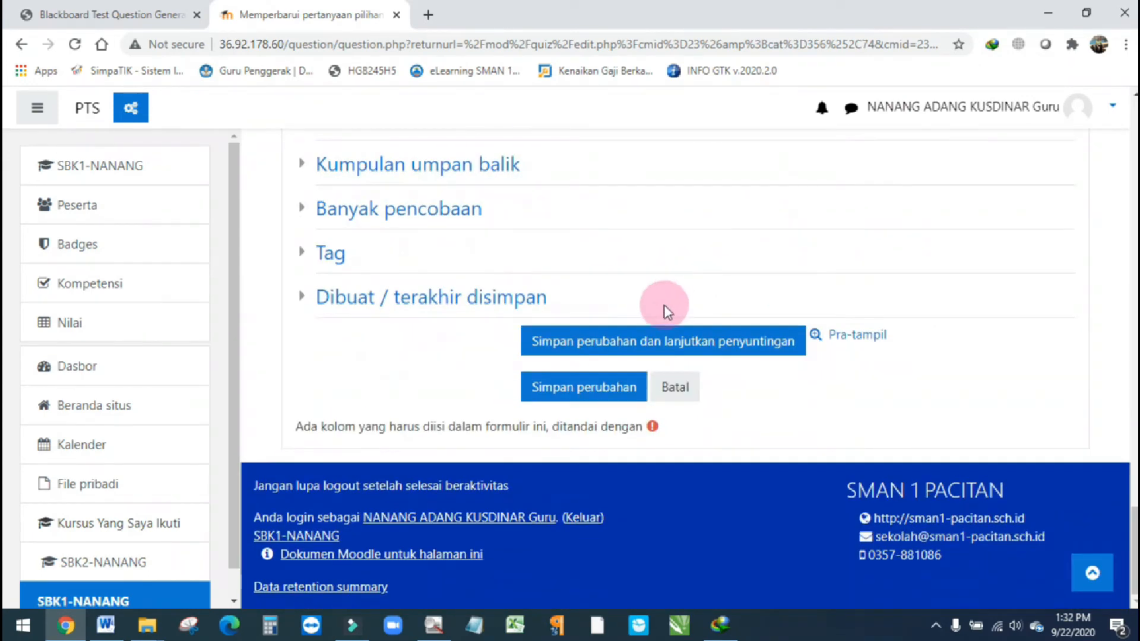
scroll(624, 348, "up", 6)
scroll(627, 355, "up", 12)
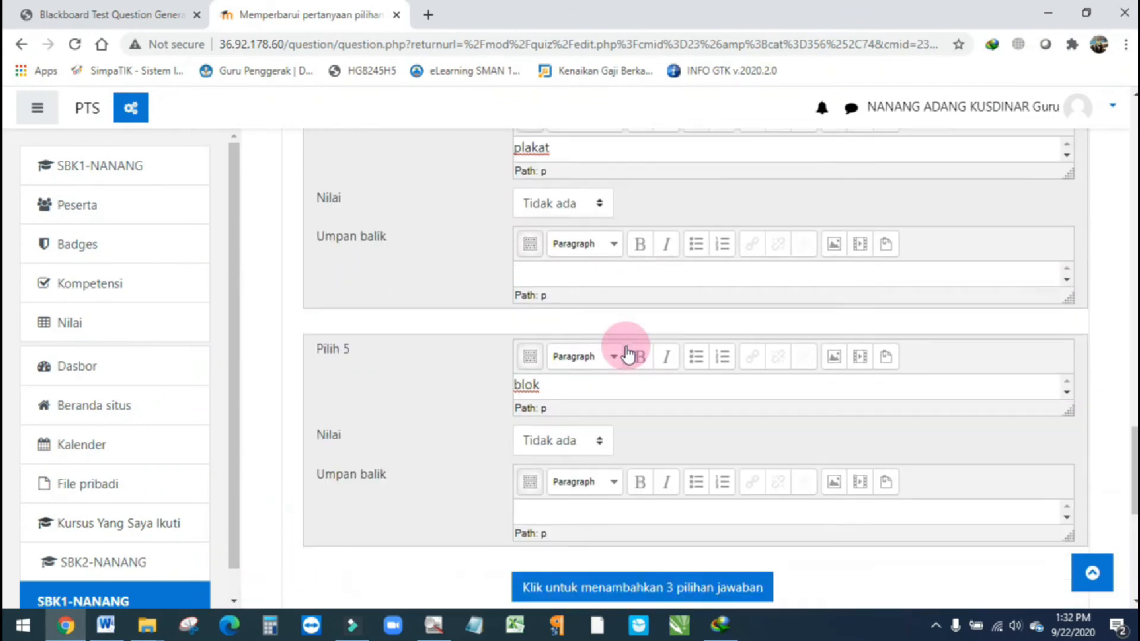
scroll(628, 355, "up", 2)
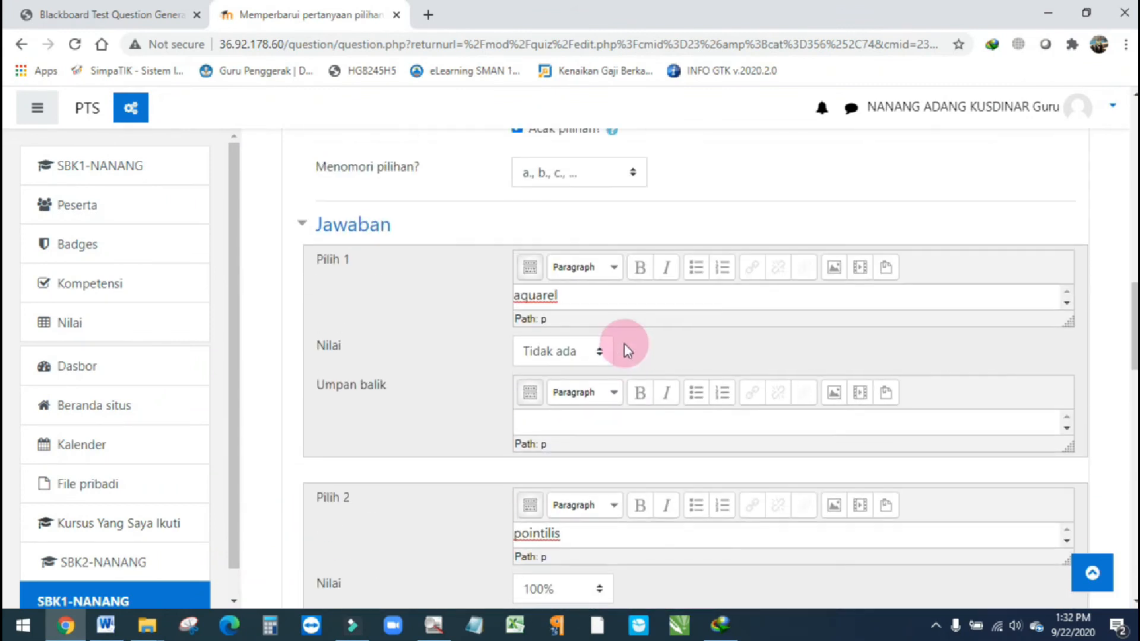
scroll(623, 343, "down", 1)
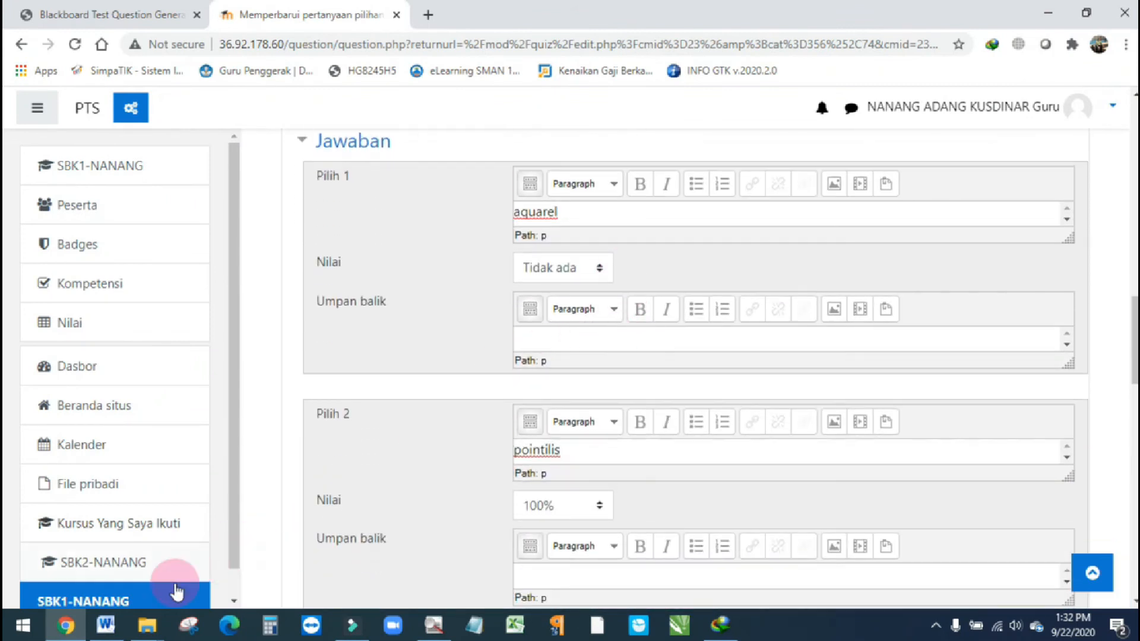
Step: Compare question 45's choices and marked answer in the Word document with the five answers and grades in the question form
left_click(114, 635)
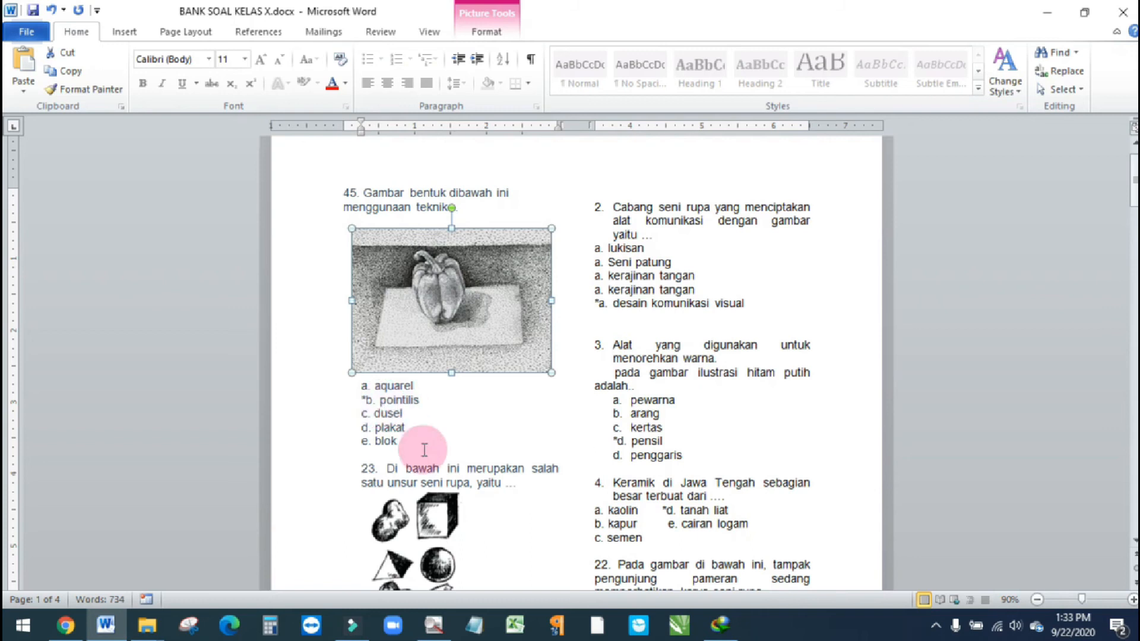
left_click(67, 628)
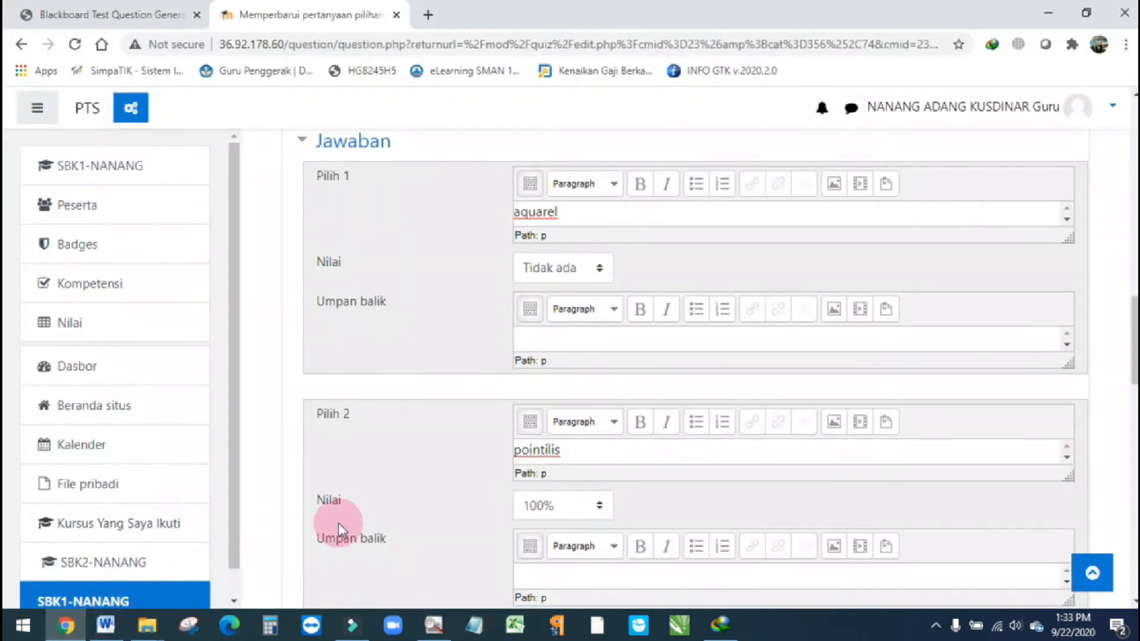
scroll(531, 410, "up", 3)
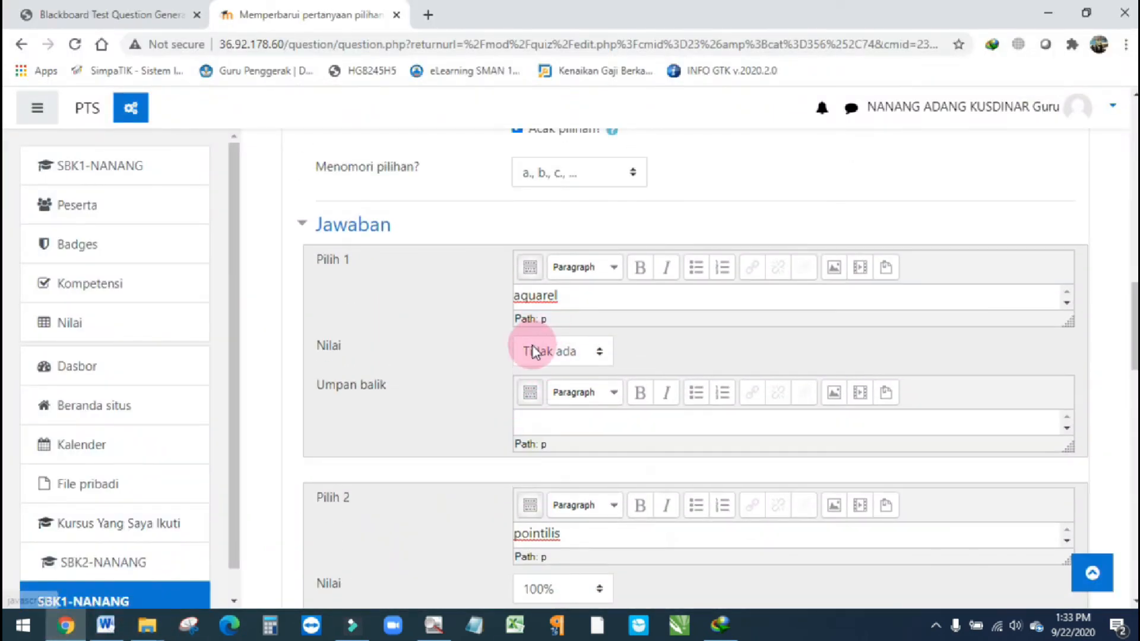
scroll(570, 392, "down", 3)
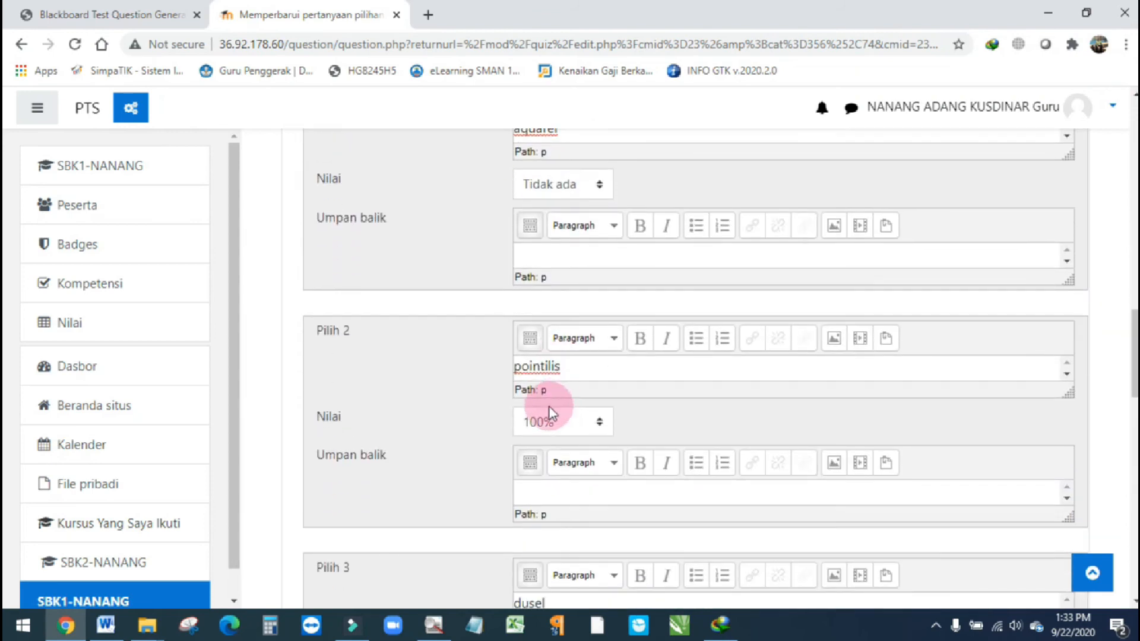
scroll(544, 396, "down", 1)
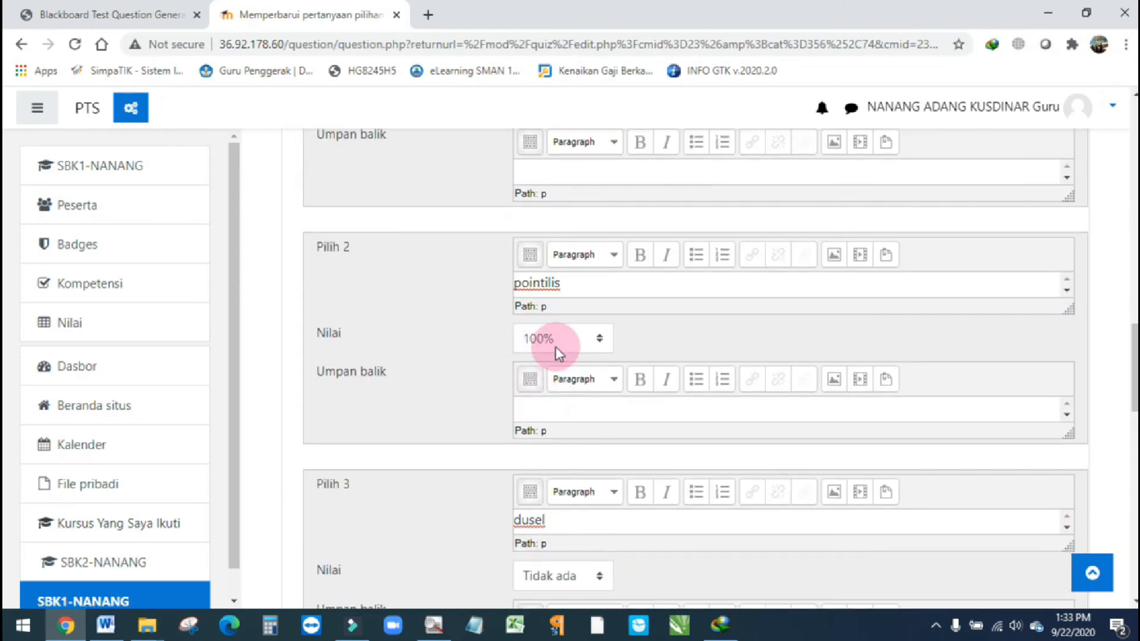
scroll(576, 347, "down", 5)
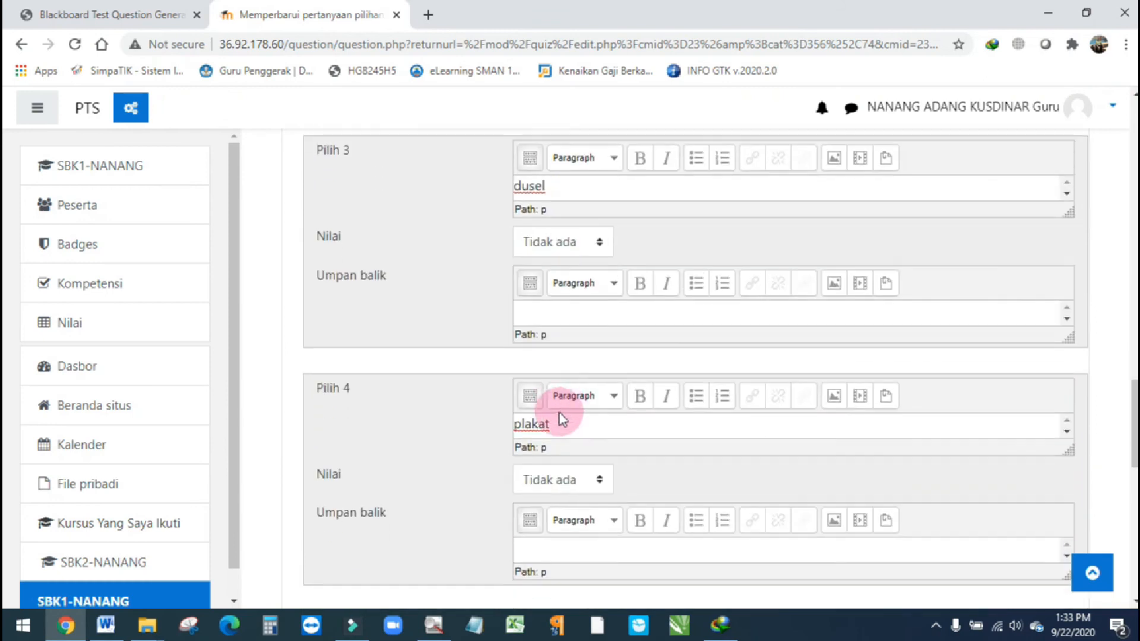
scroll(560, 412, "down", 7)
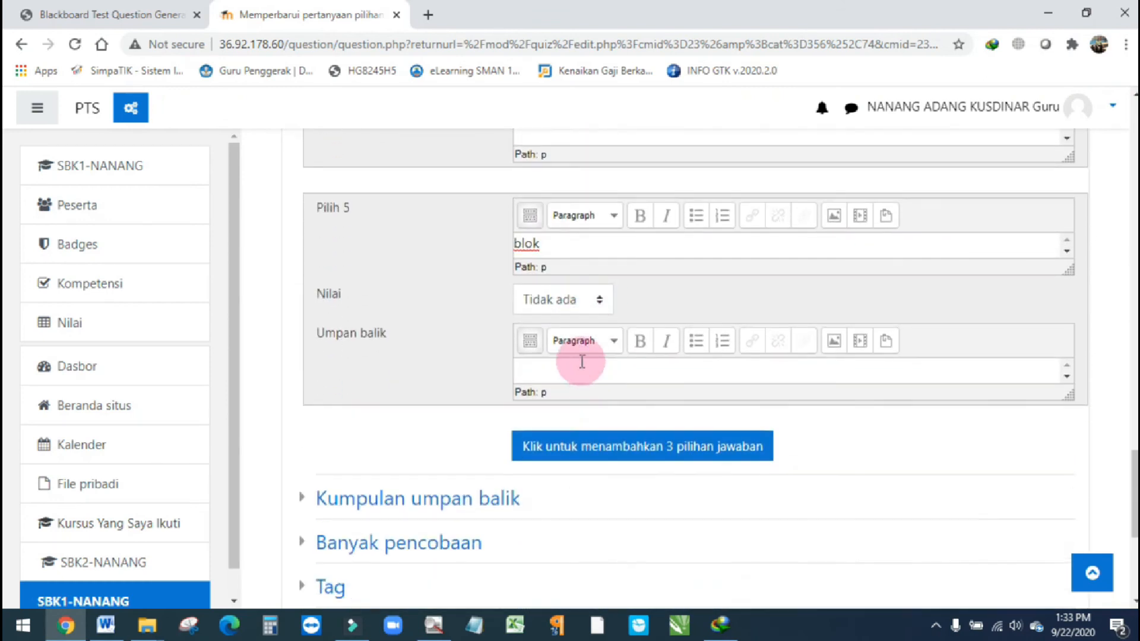
scroll(563, 326, "up", 12)
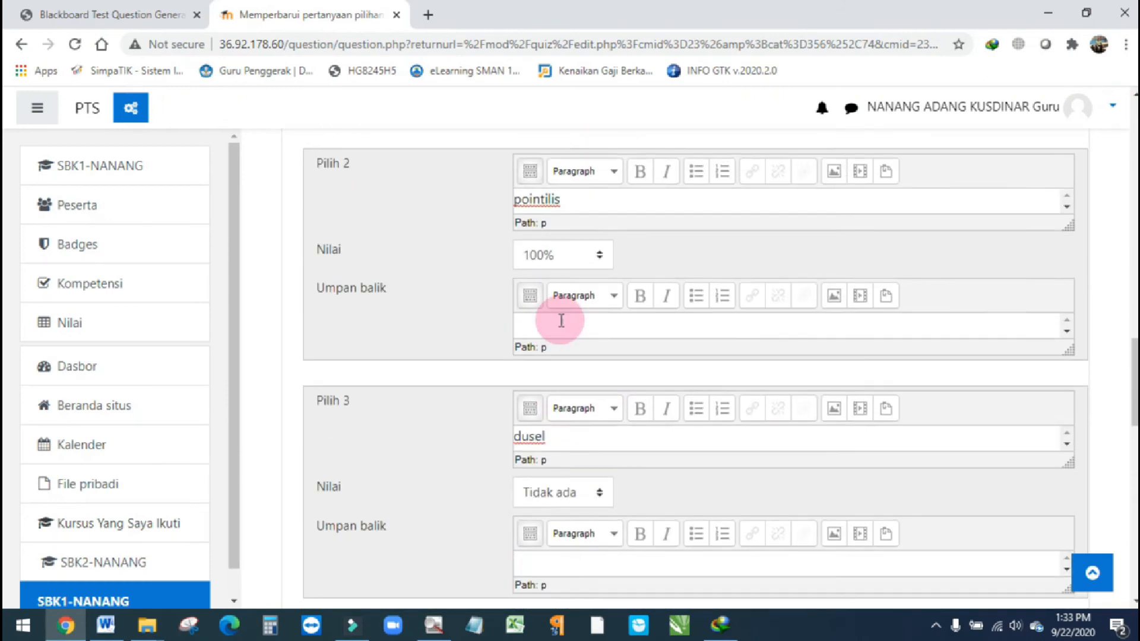
Step: Save the changes to the picture question and preview it from the quiz's question list
scroll(561, 321, "down", 15)
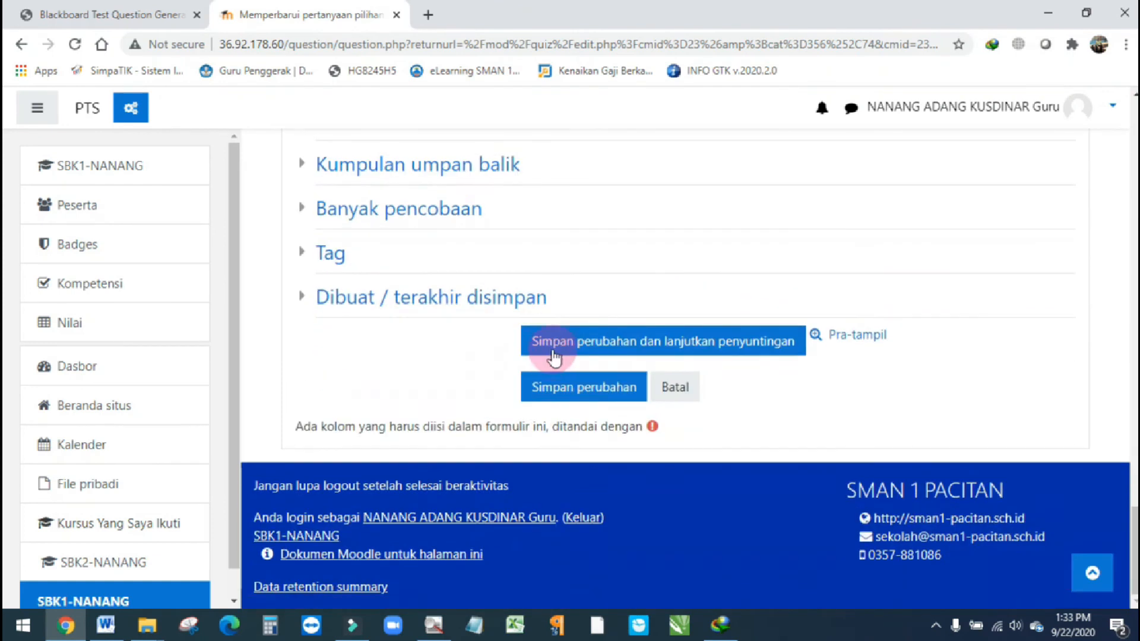
left_click(575, 389)
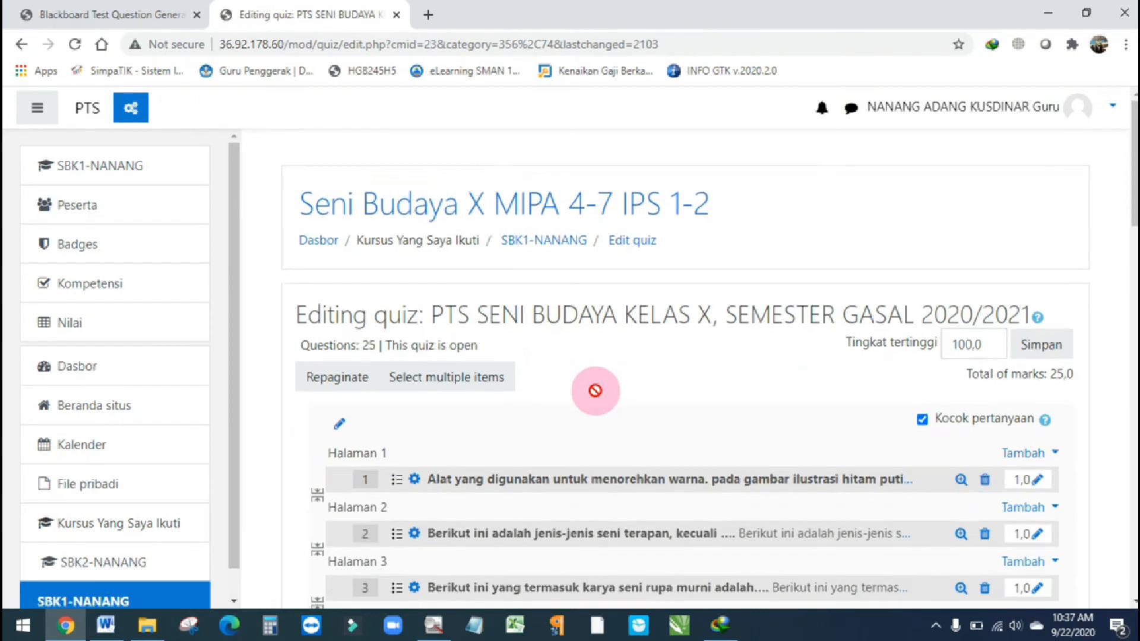
scroll(591, 392, "down", 7)
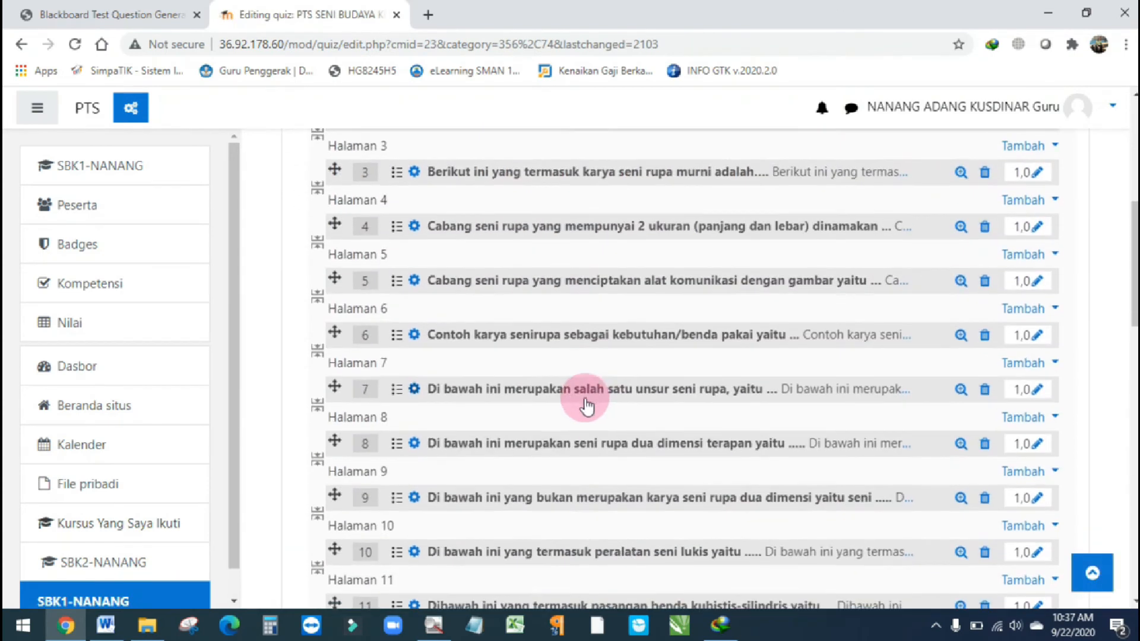
scroll(586, 406, "down", 7)
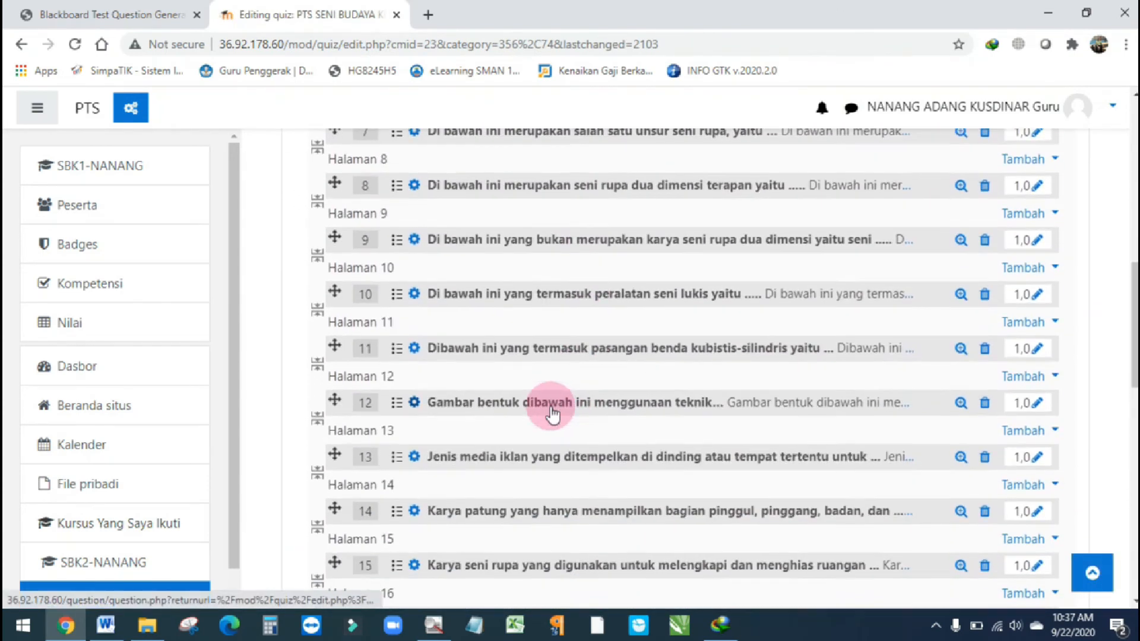
left_click(961, 245)
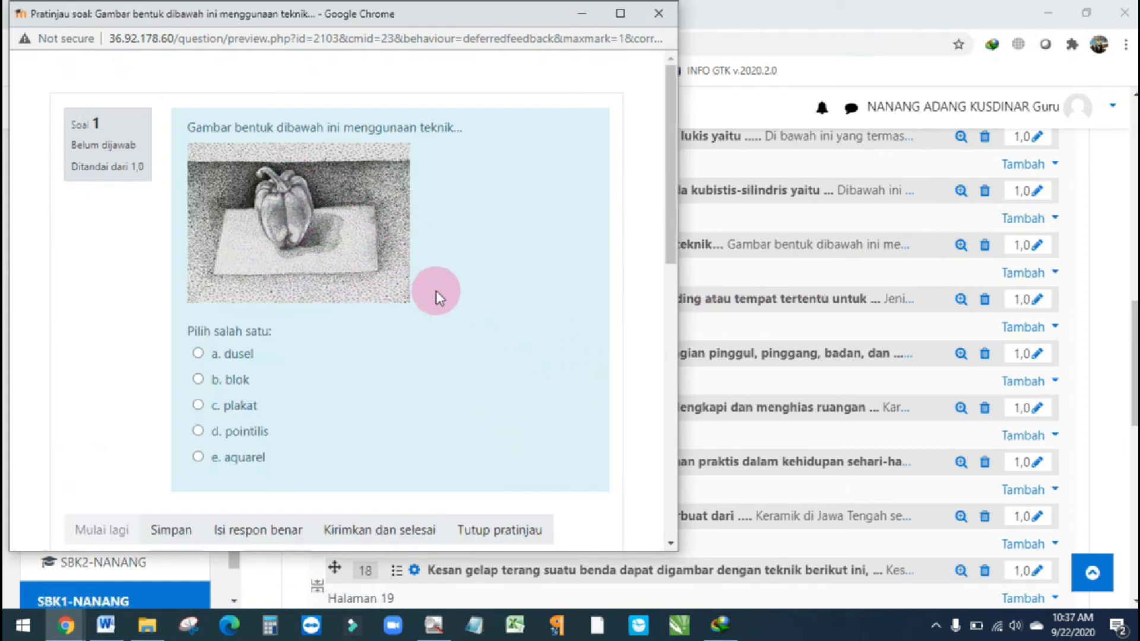
Step: Put the question preview aside and look at question 45 and its neighbours in the Word document before returning to the quiz
left_click(585, 21)
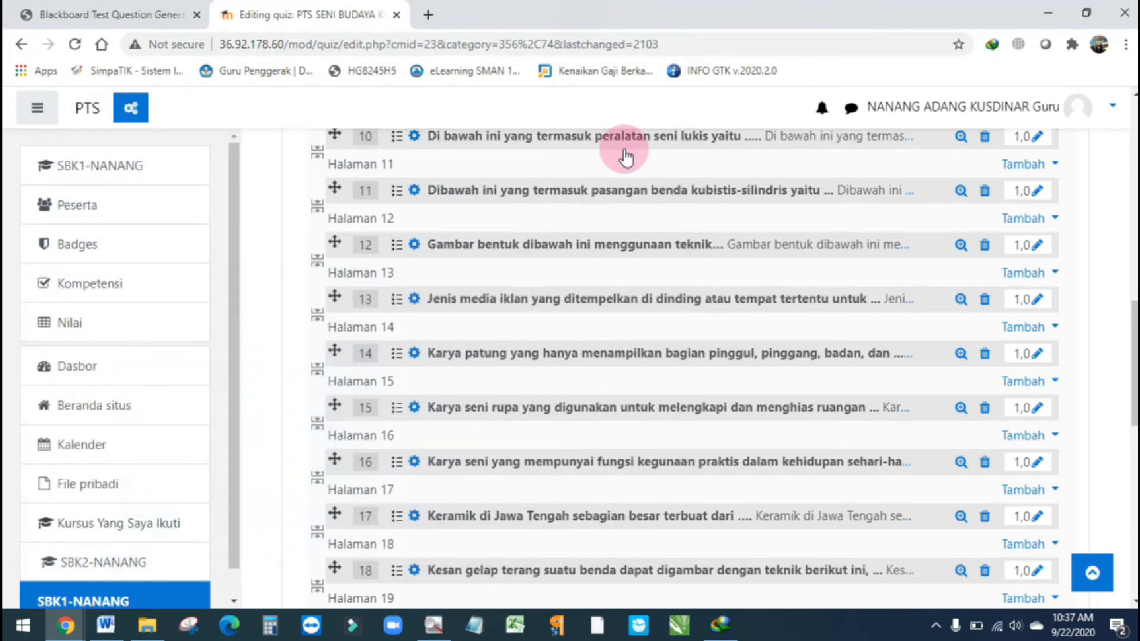
left_click(106, 625)
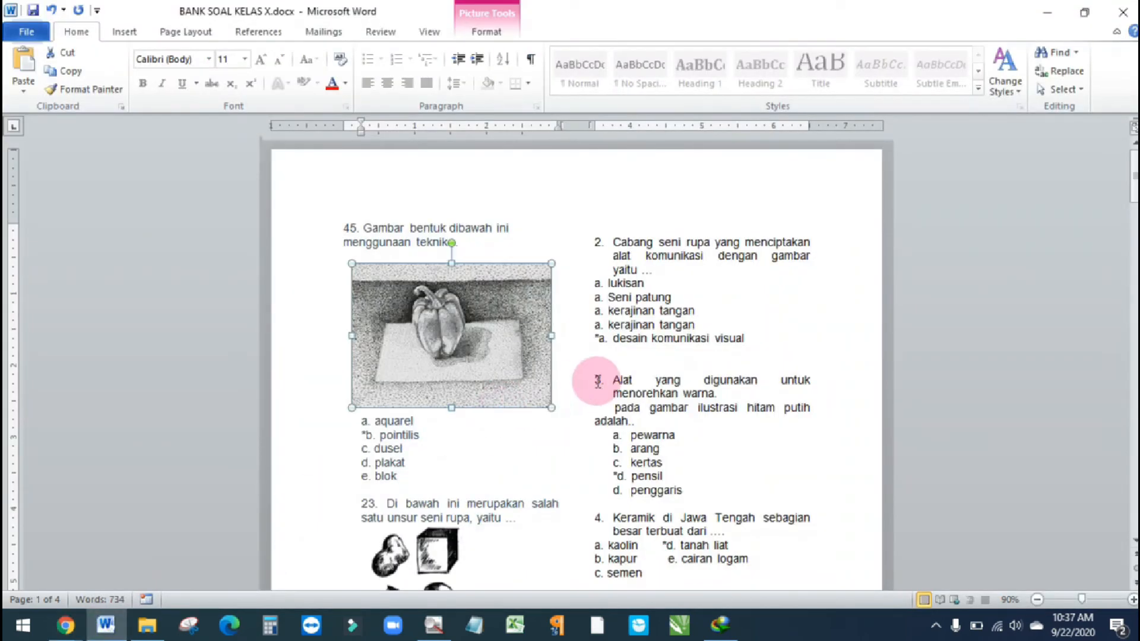
scroll(656, 347, "down", 1)
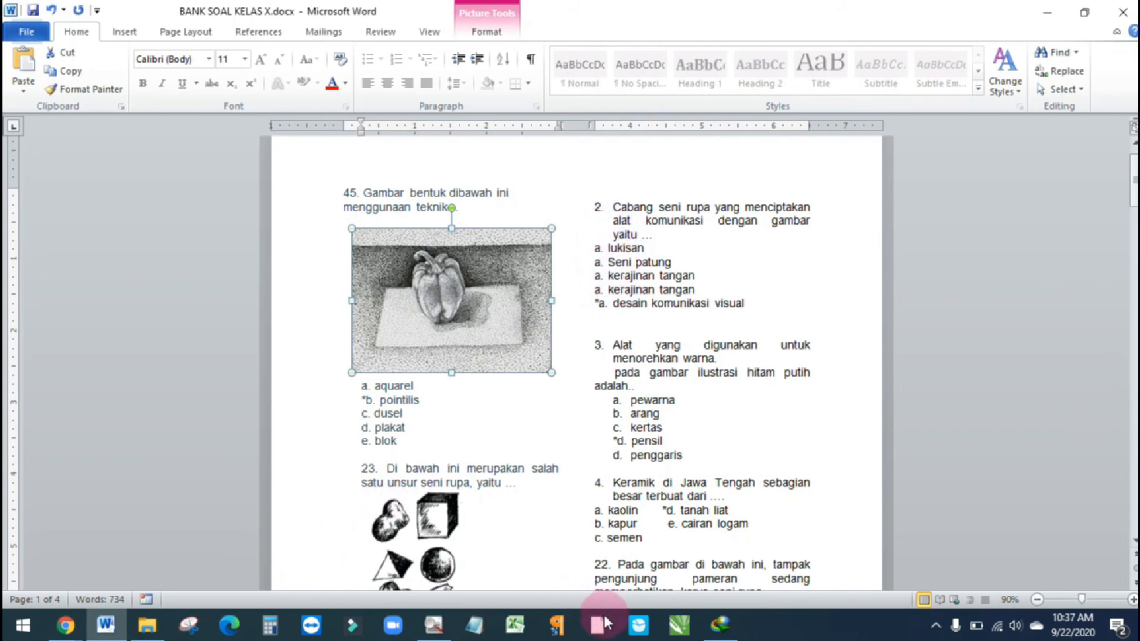
left_click(64, 627)
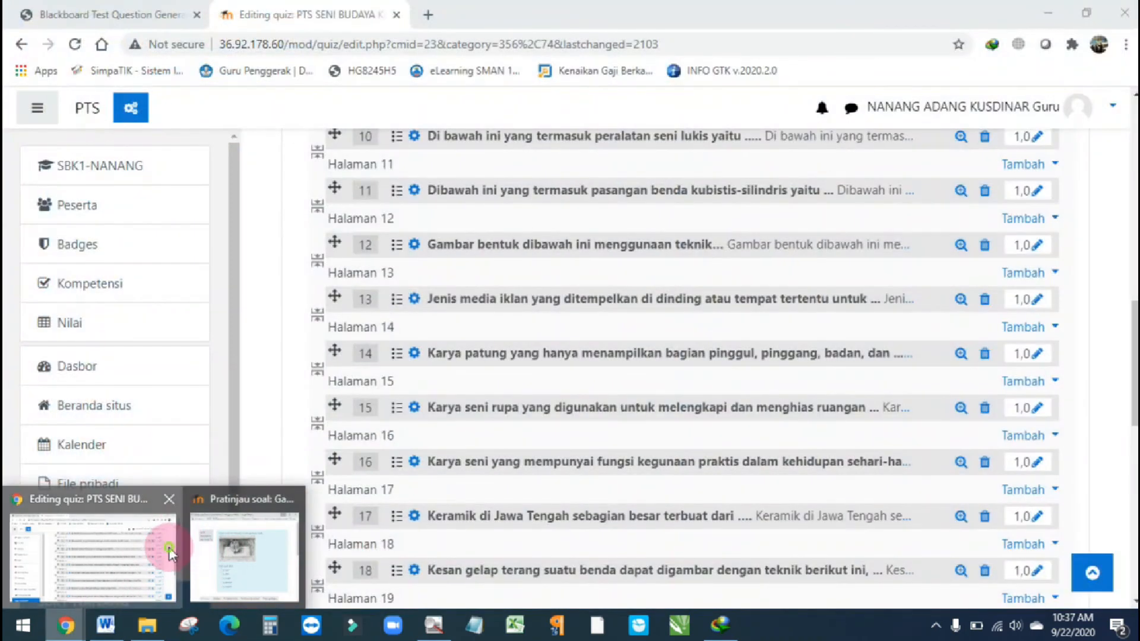
left_click(169, 547)
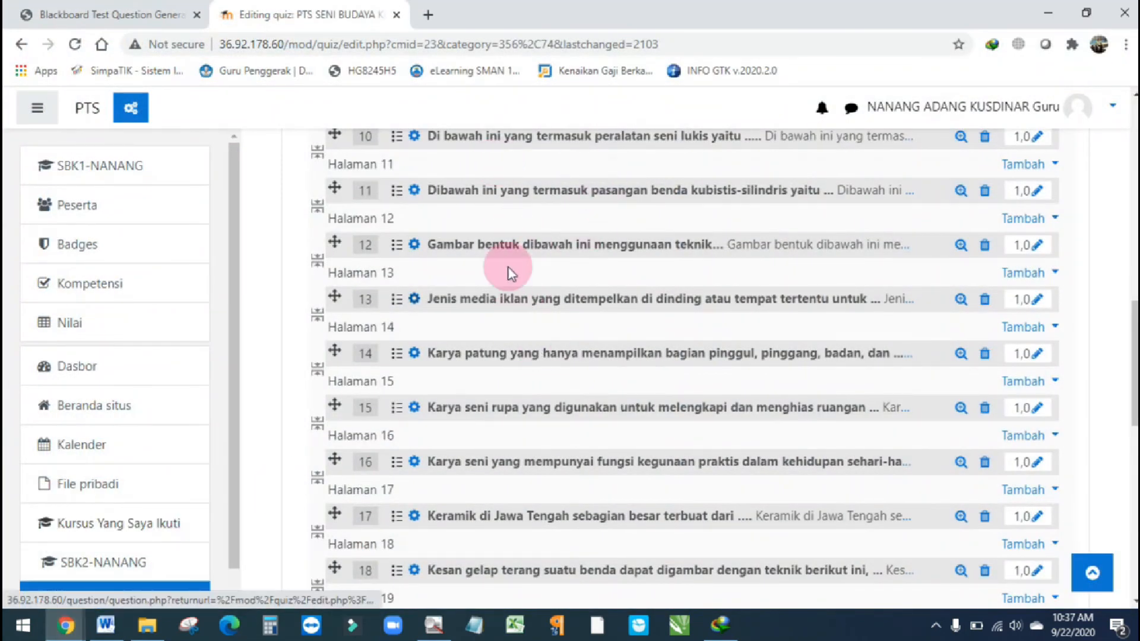
Step: Preview the quiz question "Cabang seni rupa yang mempunyai 2 ukuran (panjang dan lebar) dinamakan ..."
scroll(508, 268, "up", 7)
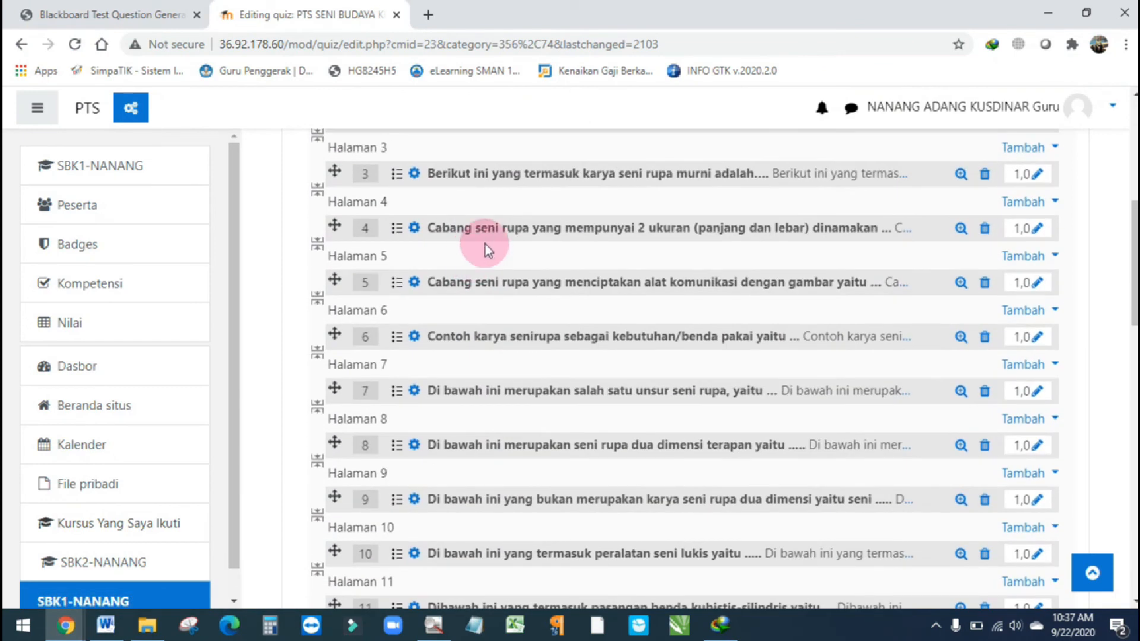
scroll(567, 241, "up", 2)
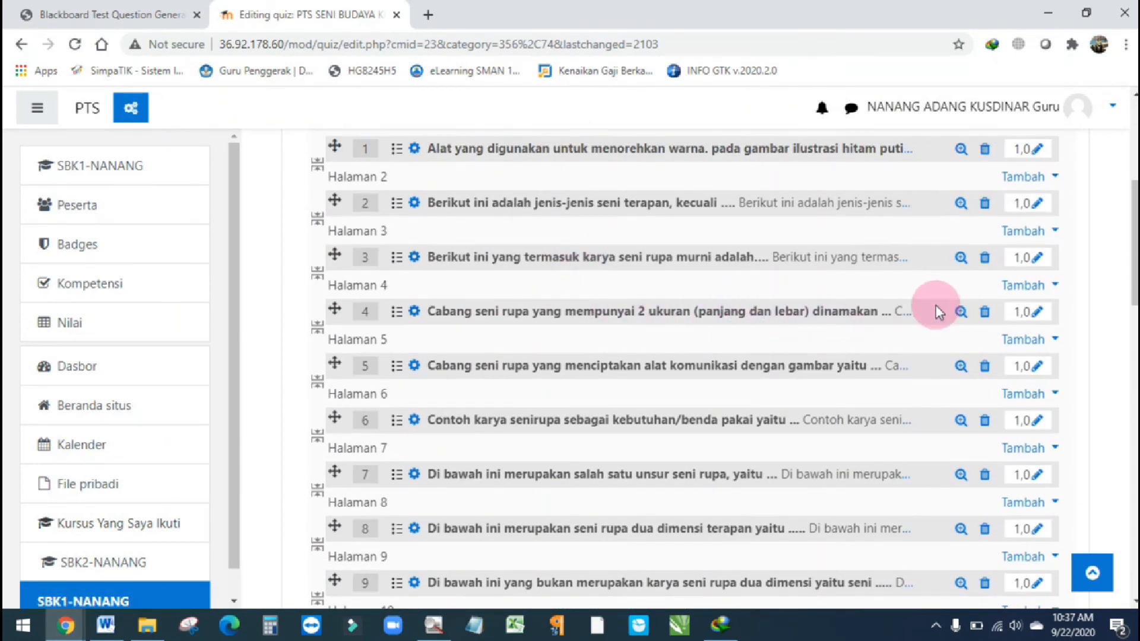
left_click(961, 313)
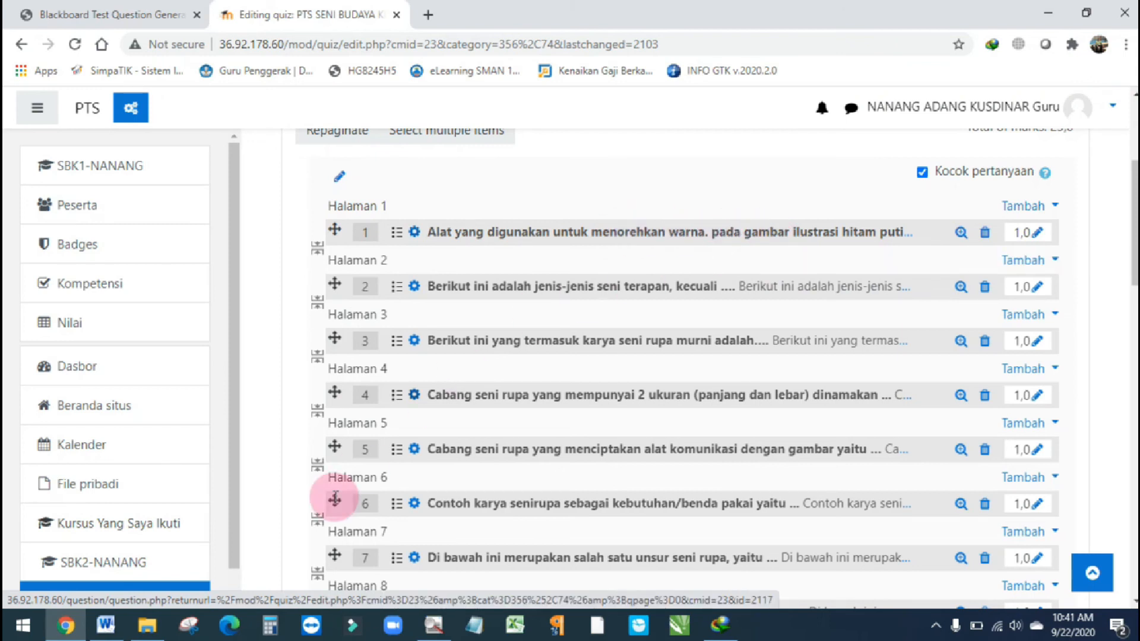
Step: Check the Word question bank and look through the converted questions in the Blackboard Test Generator
left_click(106, 625)
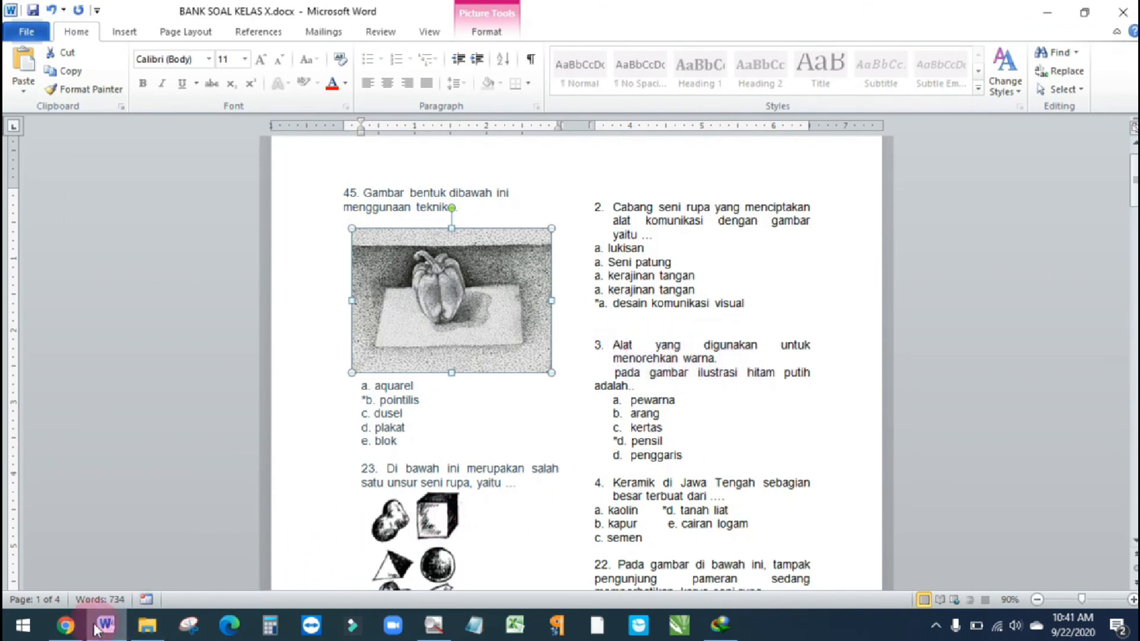
left_click(69, 624)
left_click(153, 16)
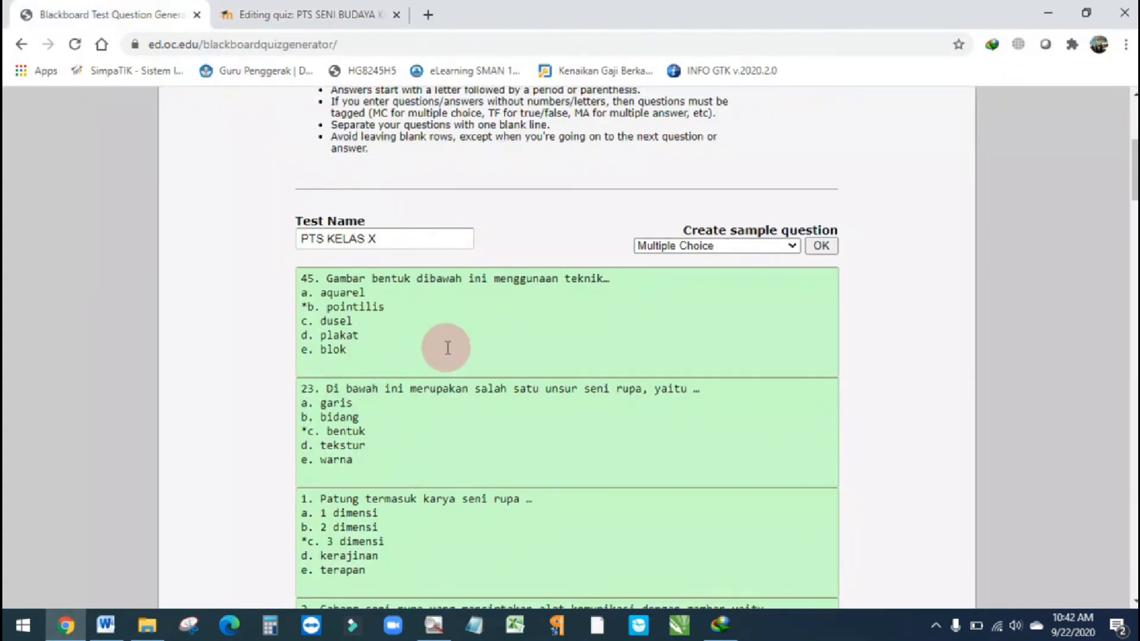
scroll(445, 348, "down", 5)
scroll(471, 364, "down", 4)
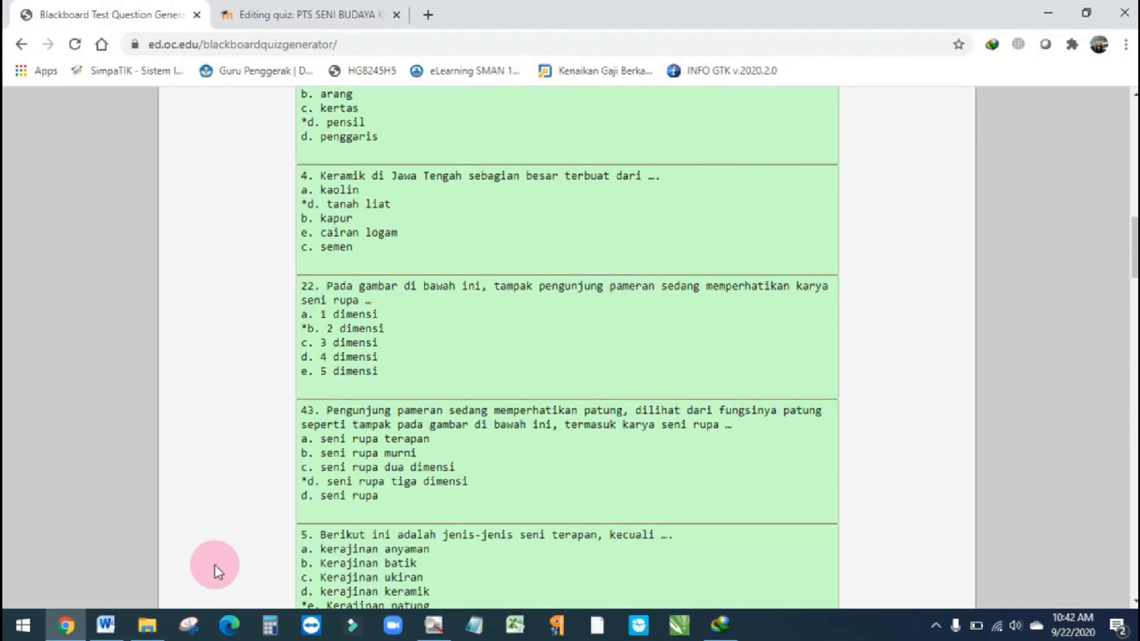
Step: Return to the quiz and preview the question "Alat yang digunakan untuk menorehkan warna...", closing the preview when done
left_click(277, 14)
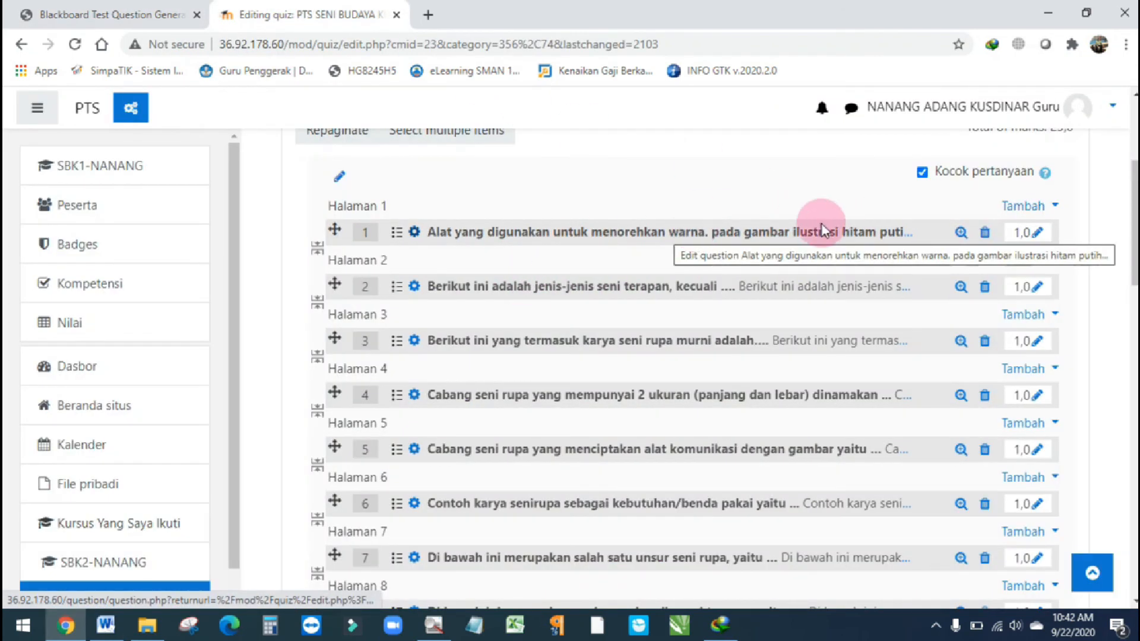
left_click(960, 233)
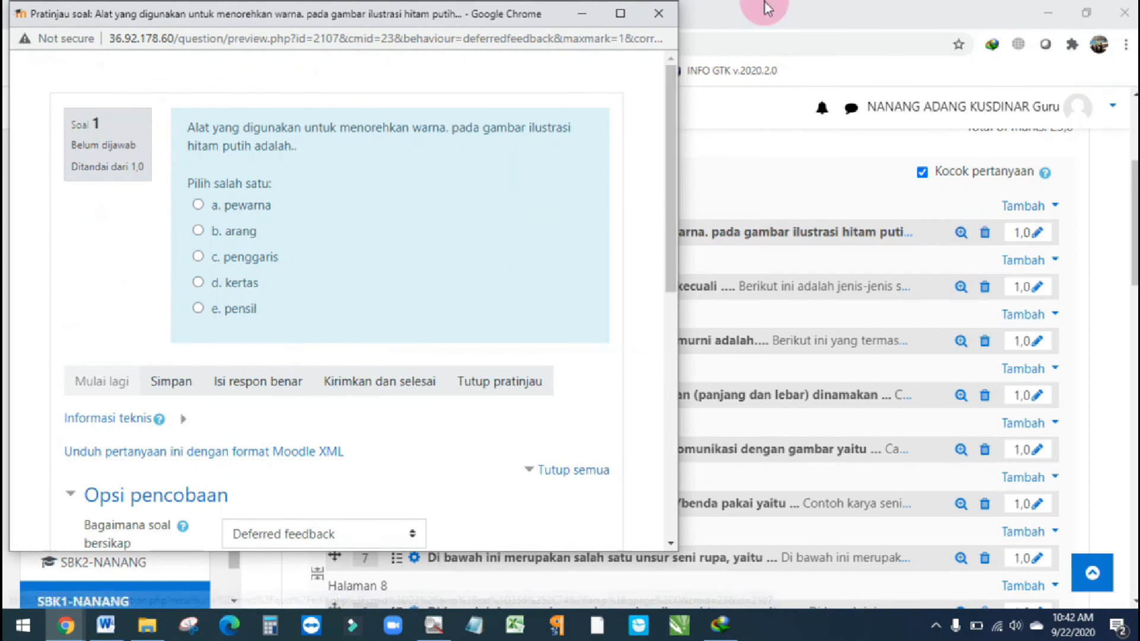
left_click(658, 14)
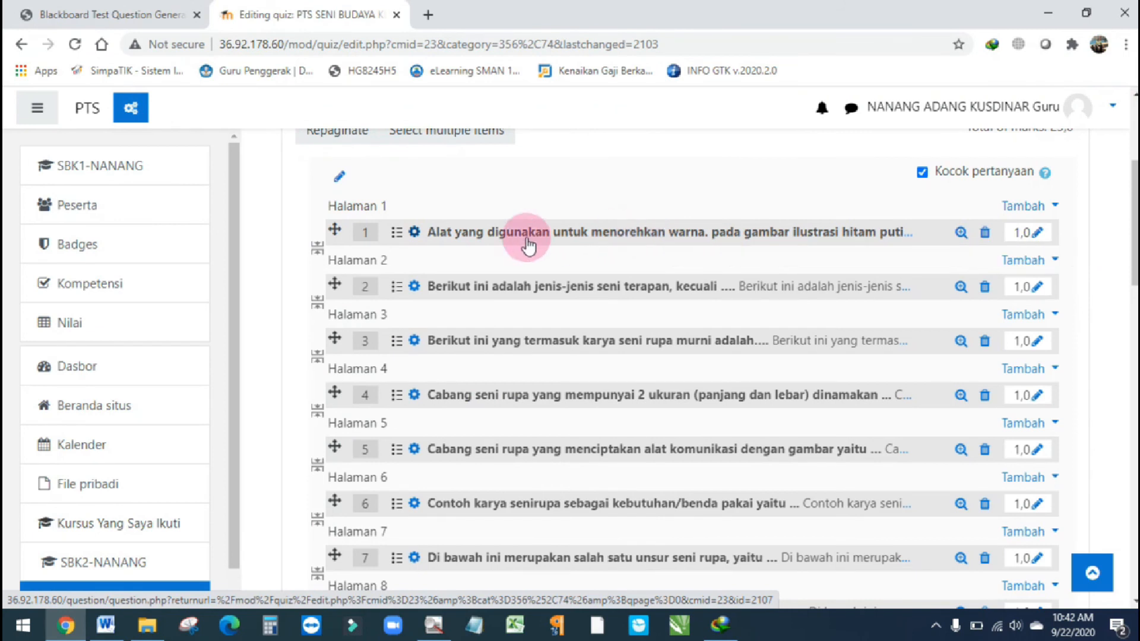
Step: Open the question "Alat yang digunakan untuk menorehkan warna..." for editing and go to its question text
left_click(641, 233)
scroll(697, 343, "down", 4)
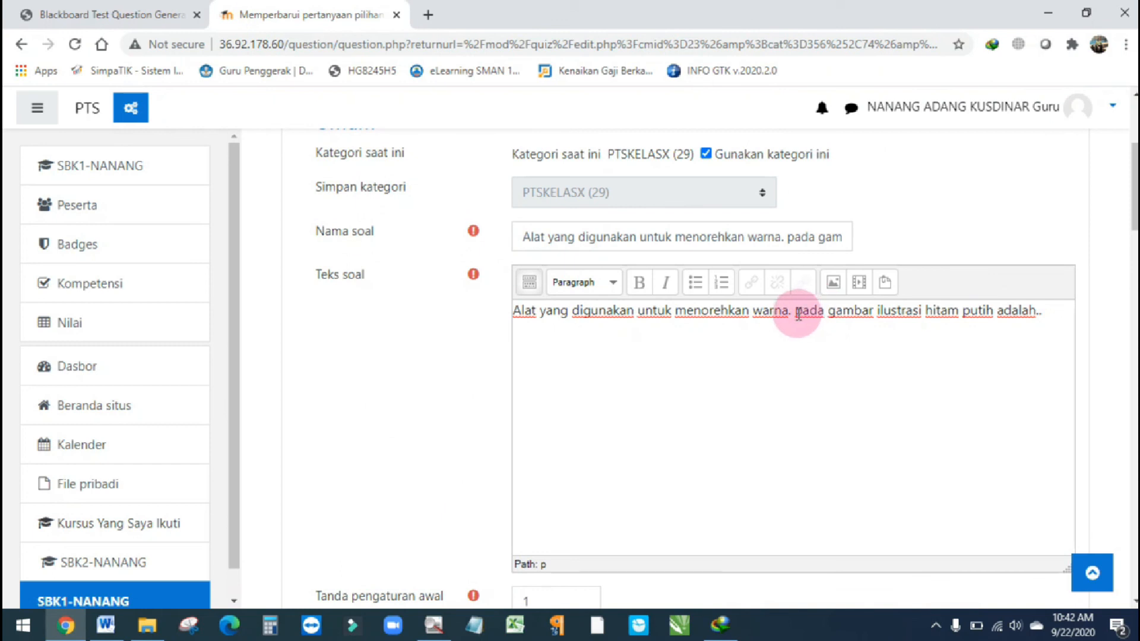
Step: Try moving "pada gambar ilustrasi hitam putih adalah.." to a new paragraph in the question text
left_click(797, 311)
key("Return")
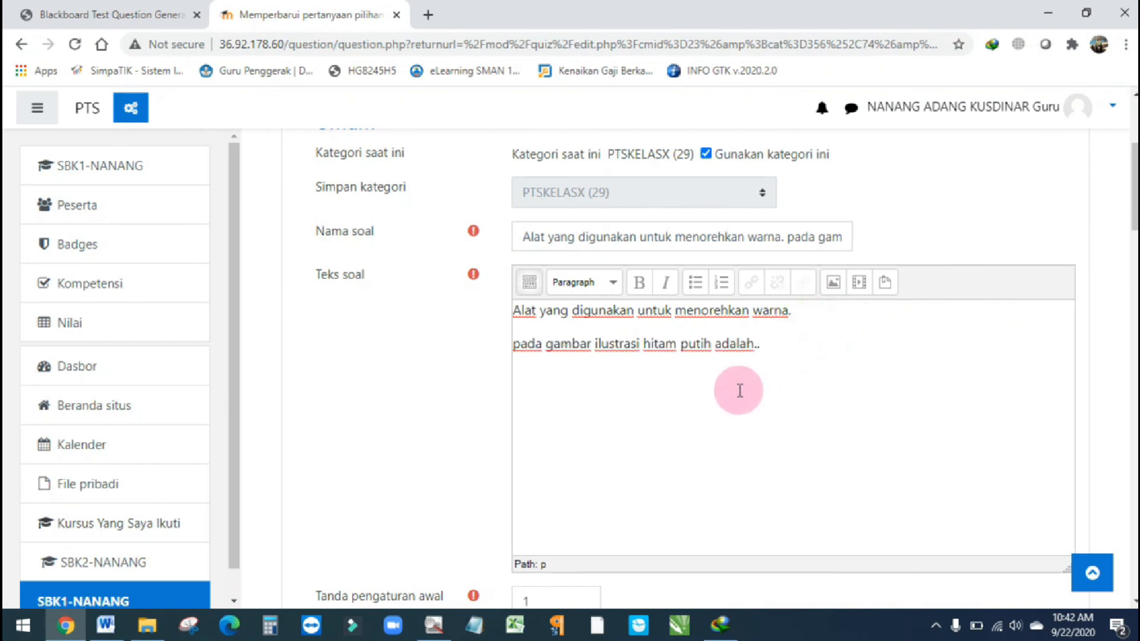
key("Return")
key("BackSpace")
key("BackSpace")
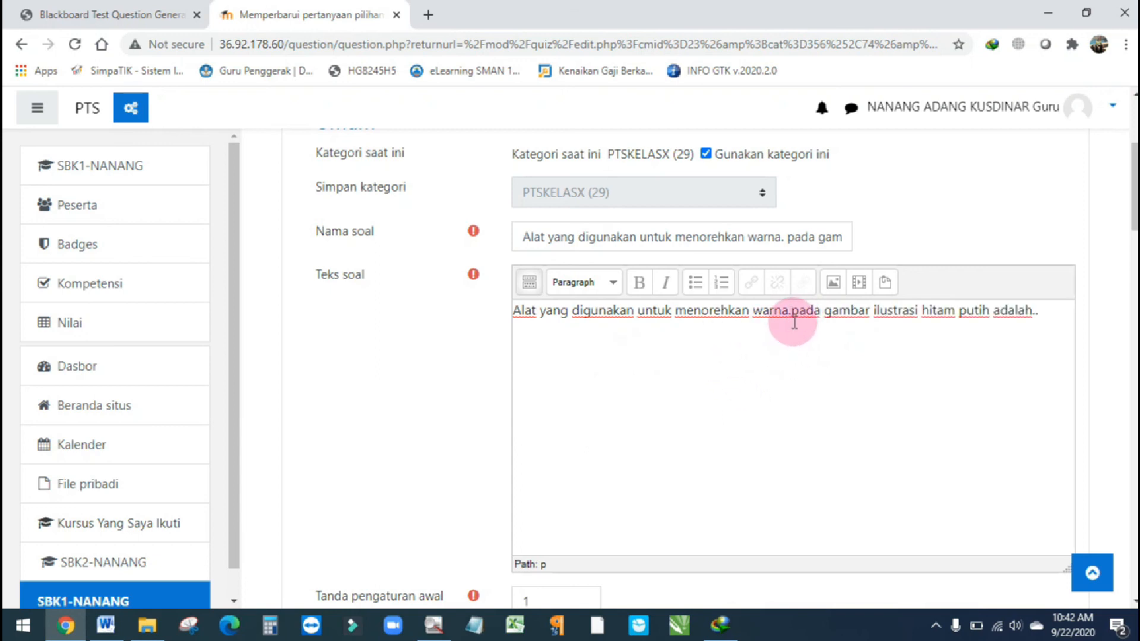
key("Return")
key("Return")
Step: Look through the question's answer choices and their grades, then return to the question text
scroll(489, 422, "down", 20)
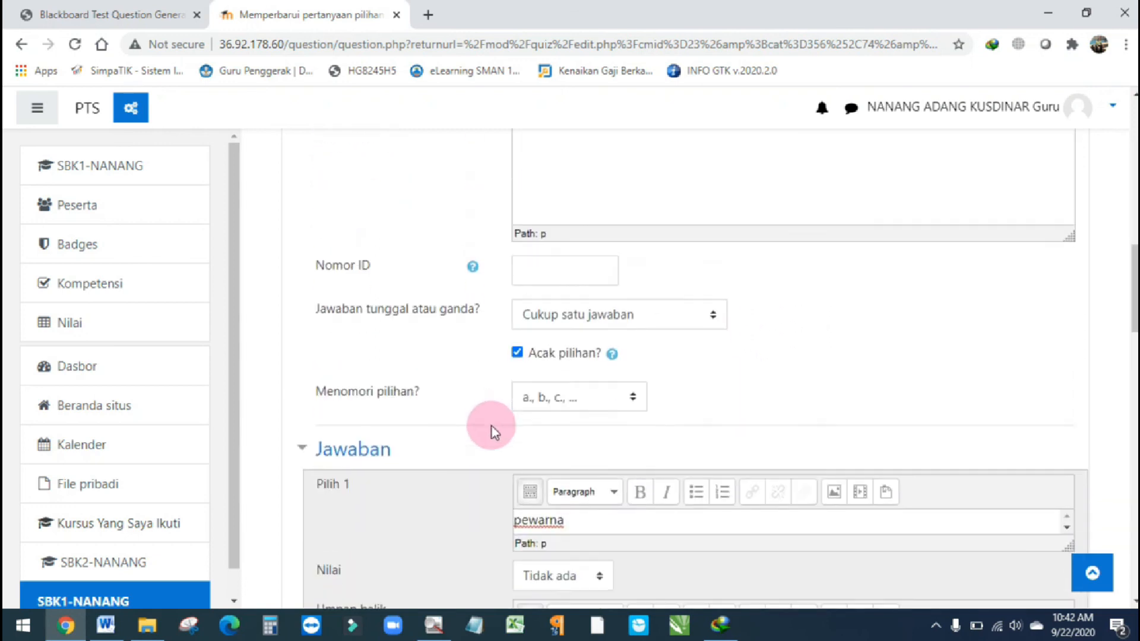
scroll(494, 437, "down", 5)
scroll(717, 324, "up", 20)
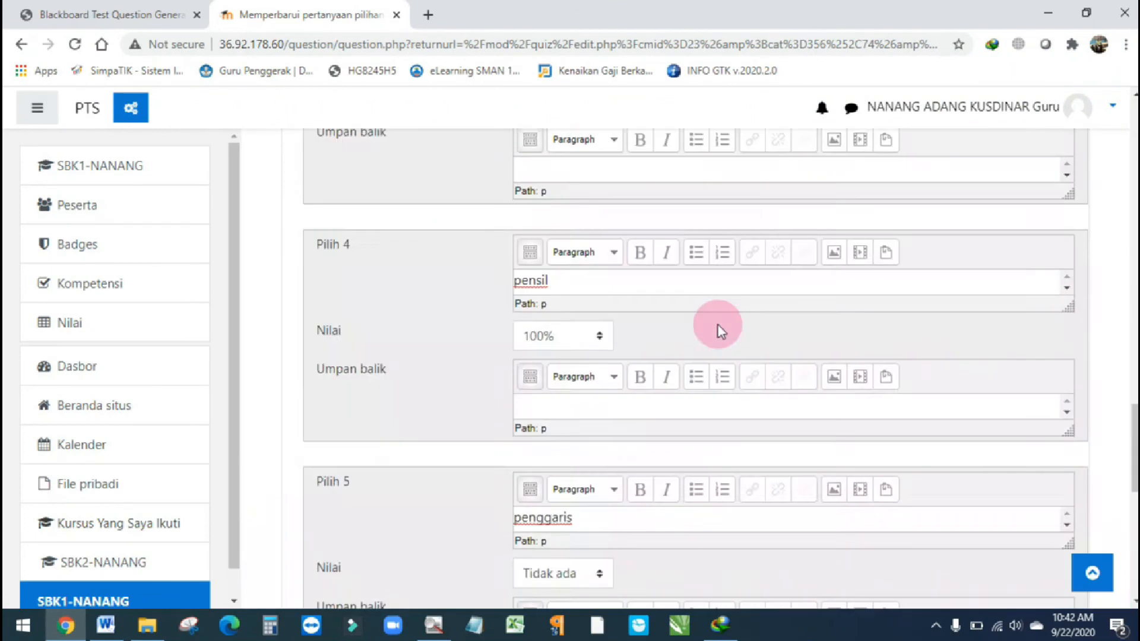
scroll(717, 324, "up", 15)
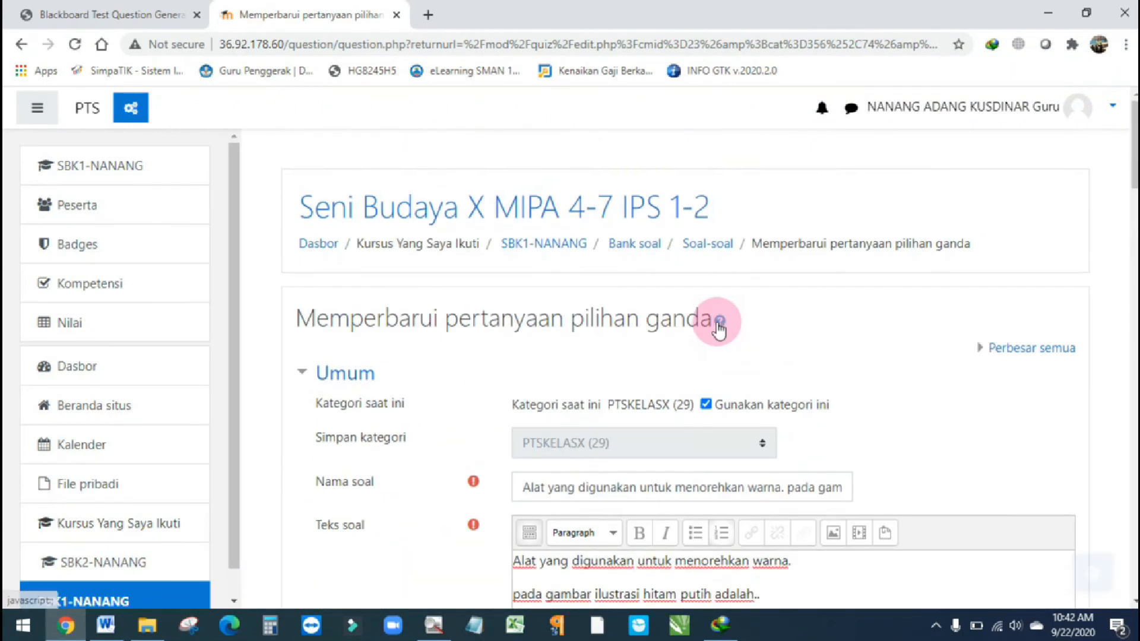
scroll(717, 324, "down", 5)
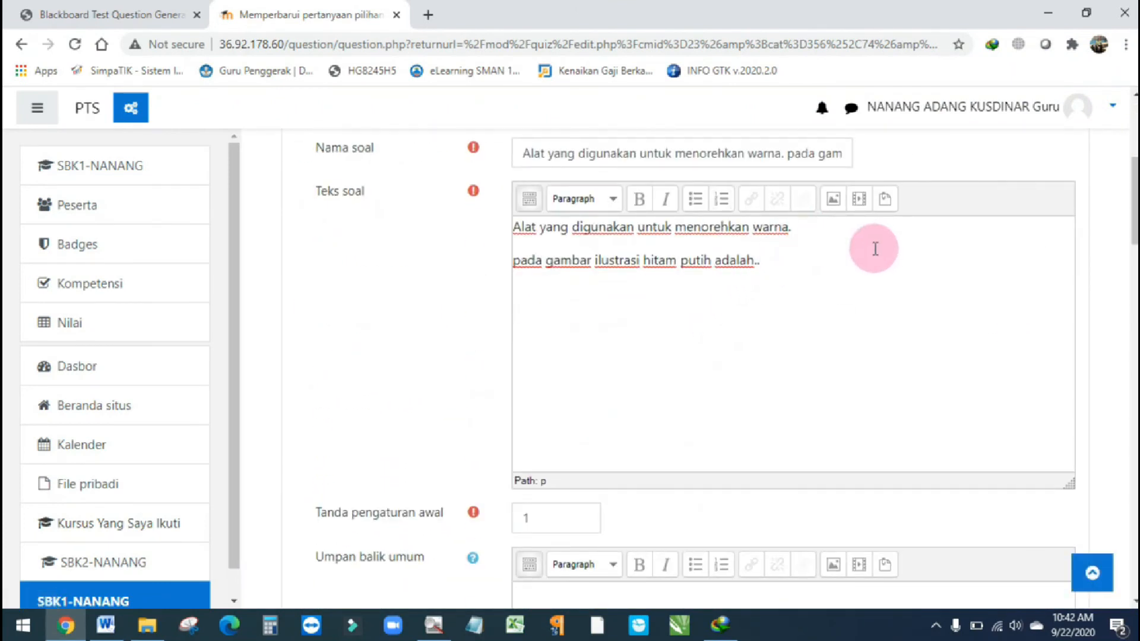
Step: Make the question text one sentence, "Alat yang digunakan untuk menorehkan warna pada gambar ilustrasi hitam putih adalah..", and save the changes
key("Delete")
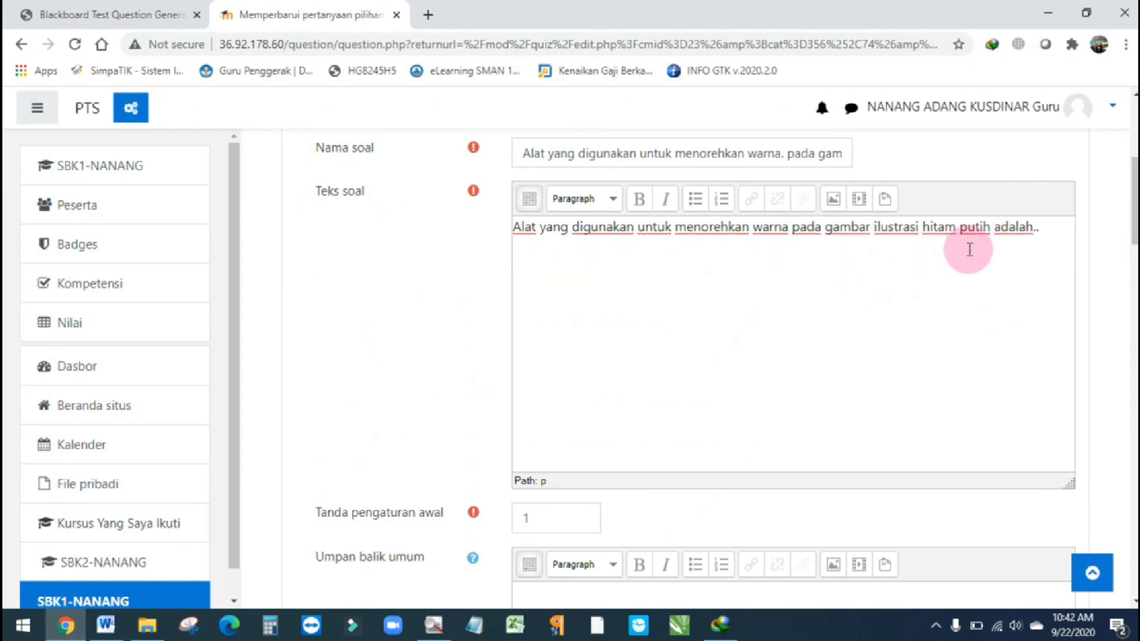
scroll(611, 422, "down", 15)
scroll(589, 426, "down", 10)
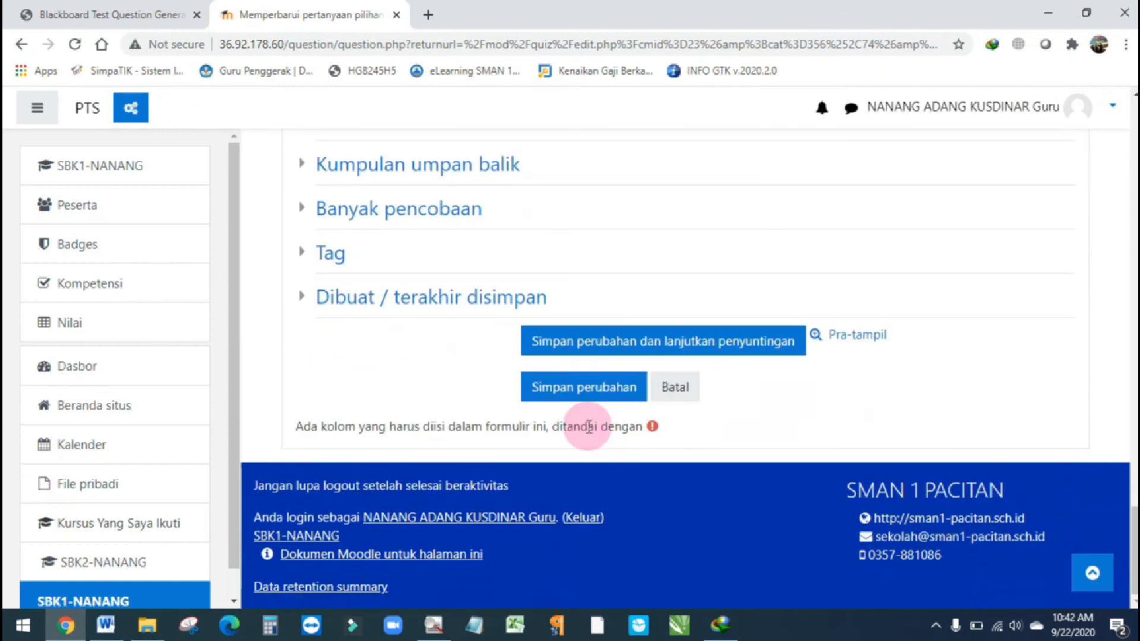
left_click(582, 386)
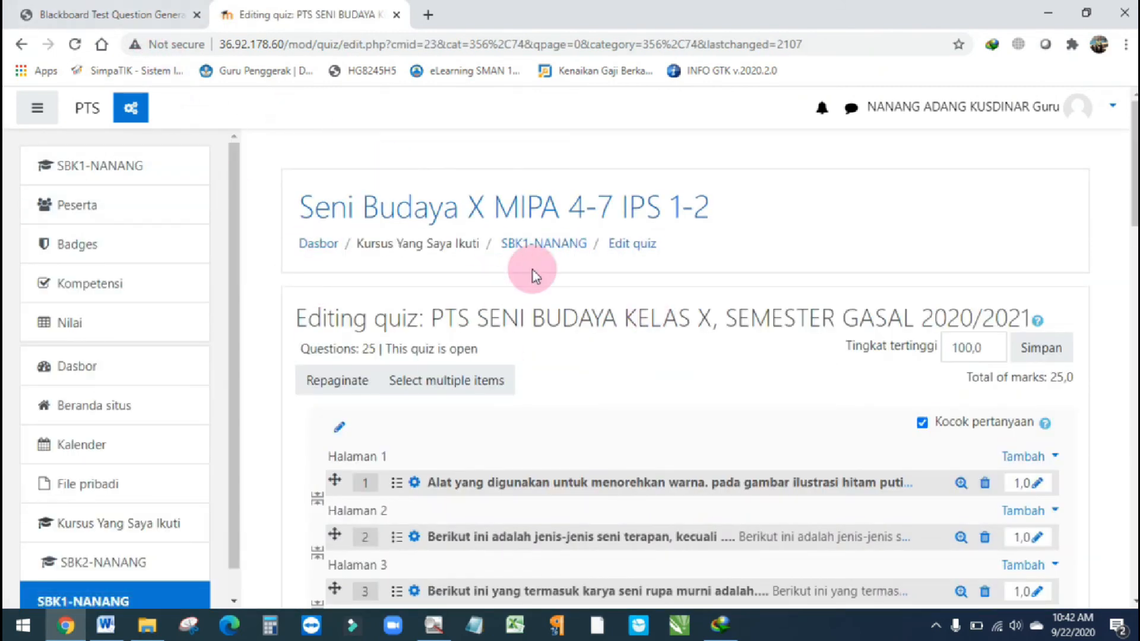
Step: Look over the quiz's first questions and compare them with the Word document, including the picture in question 45
scroll(685, 324, "down", 4)
scroll(594, 238, "down", 2)
scroll(570, 242, "up", 6)
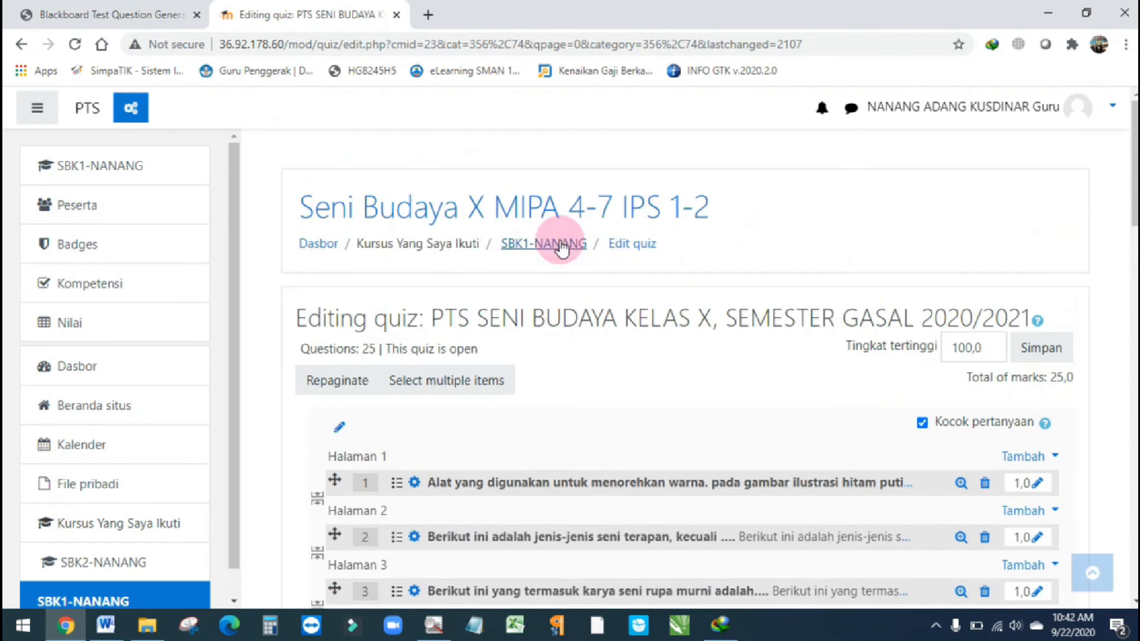
scroll(561, 245, "down", 4)
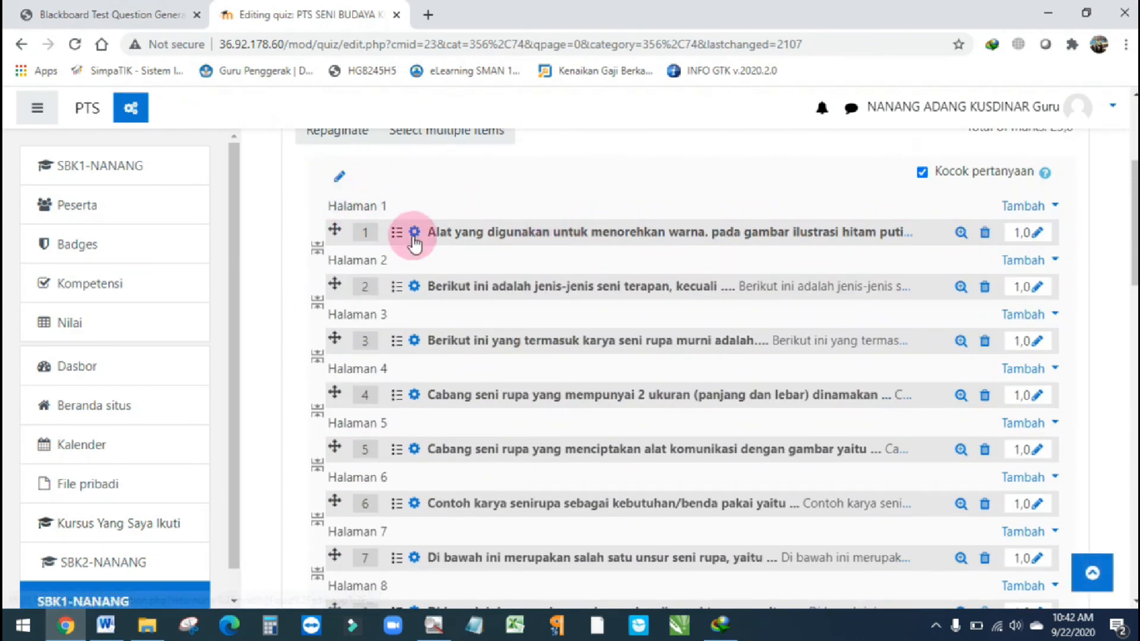
left_click(107, 630)
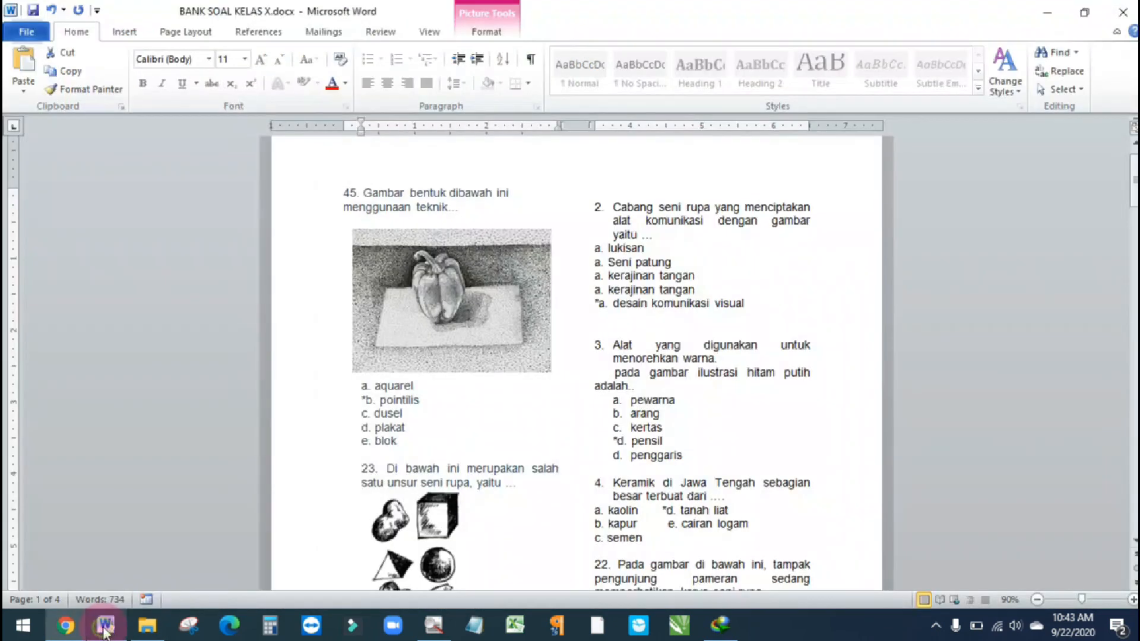
left_click(465, 326)
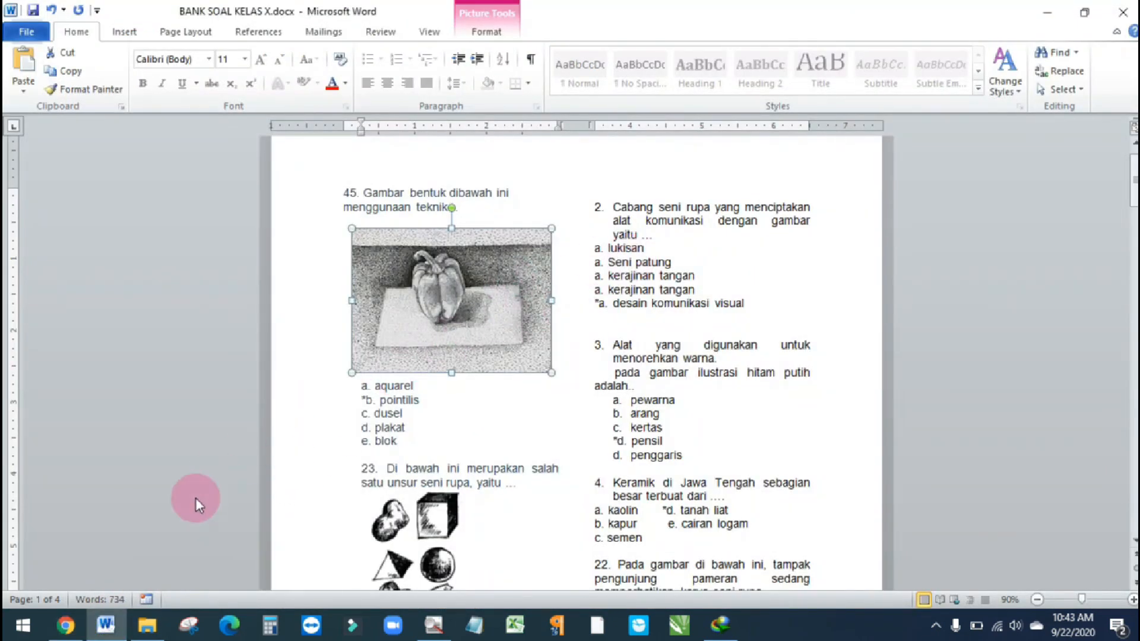
left_click(65, 624)
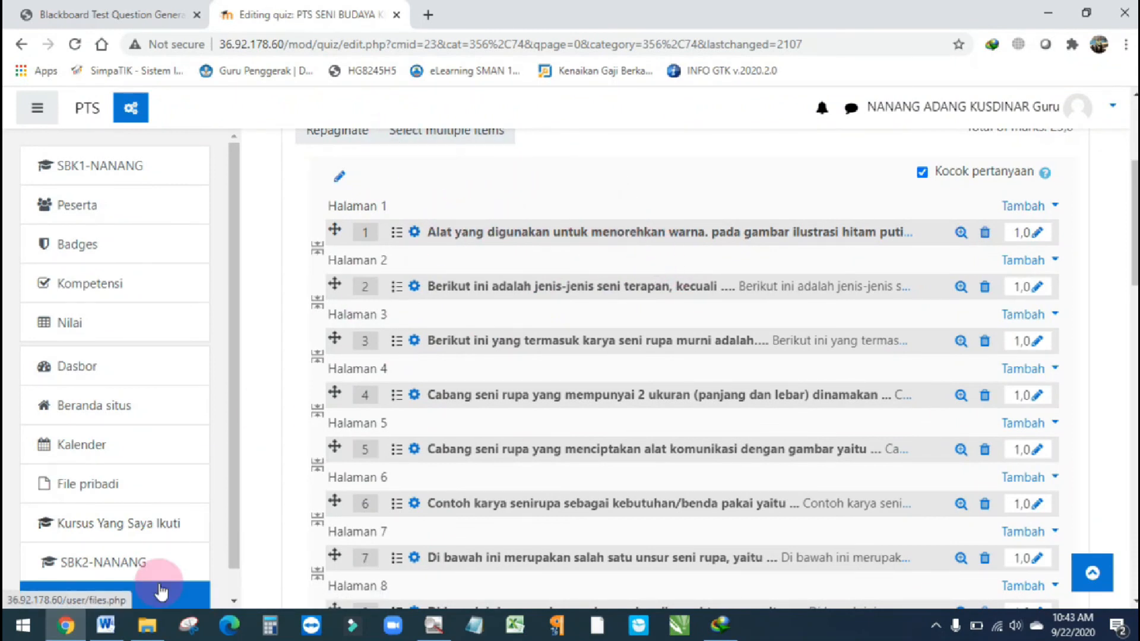
left_click(107, 629)
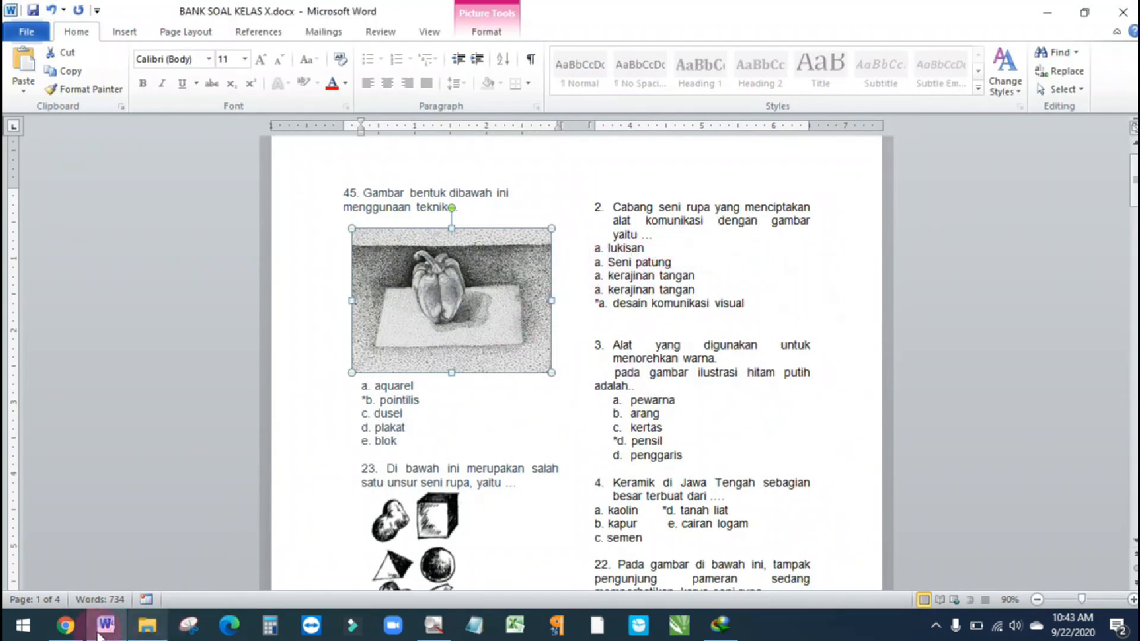
left_click(76, 630)
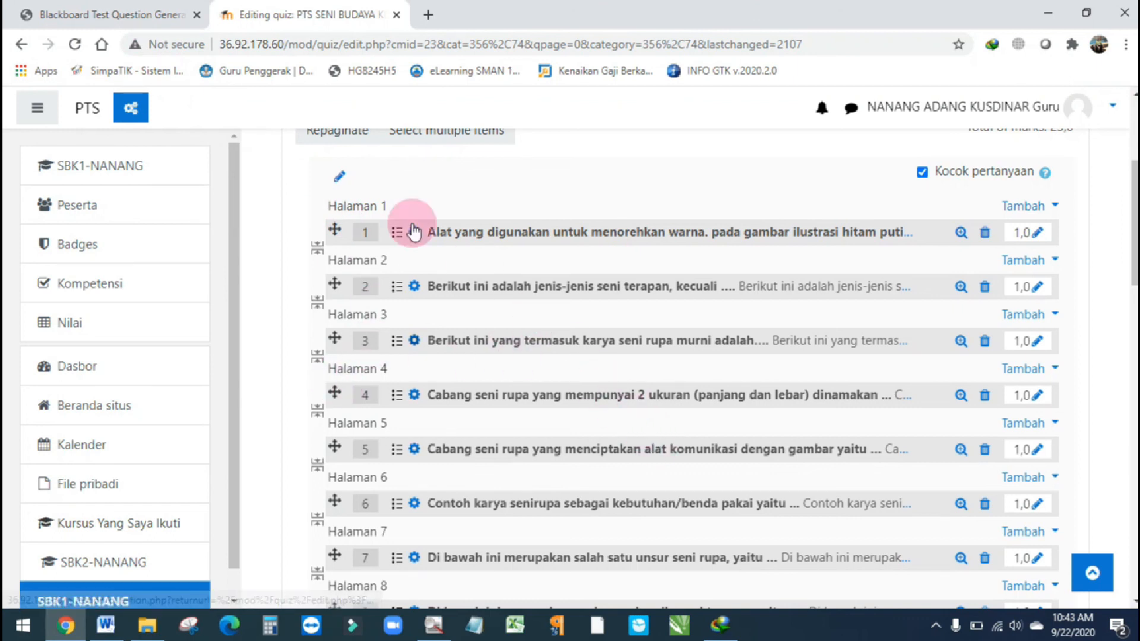
Step: Examine the converted question 3 and its neighbours in the Blackboard Test Generator, then go back to the quiz
left_click(98, 22)
scroll(293, 189, "up", 10)
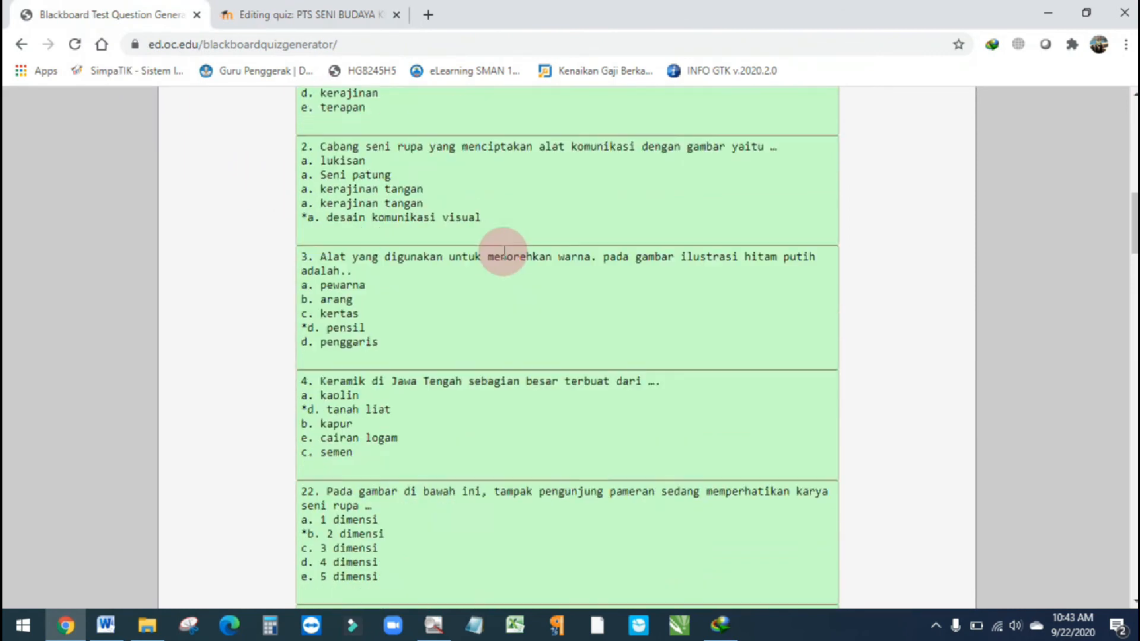
left_click(279, 15)
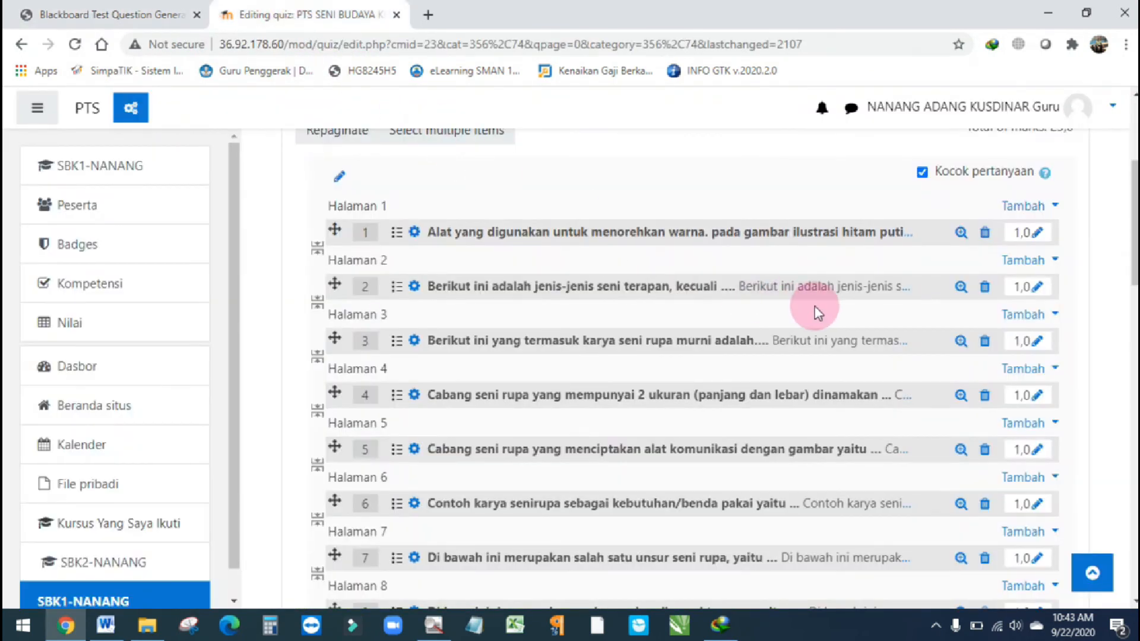
Step: Look through the quiz's complete question list, from its heading and grade settings down to the last questions
scroll(851, 298, "up", 3)
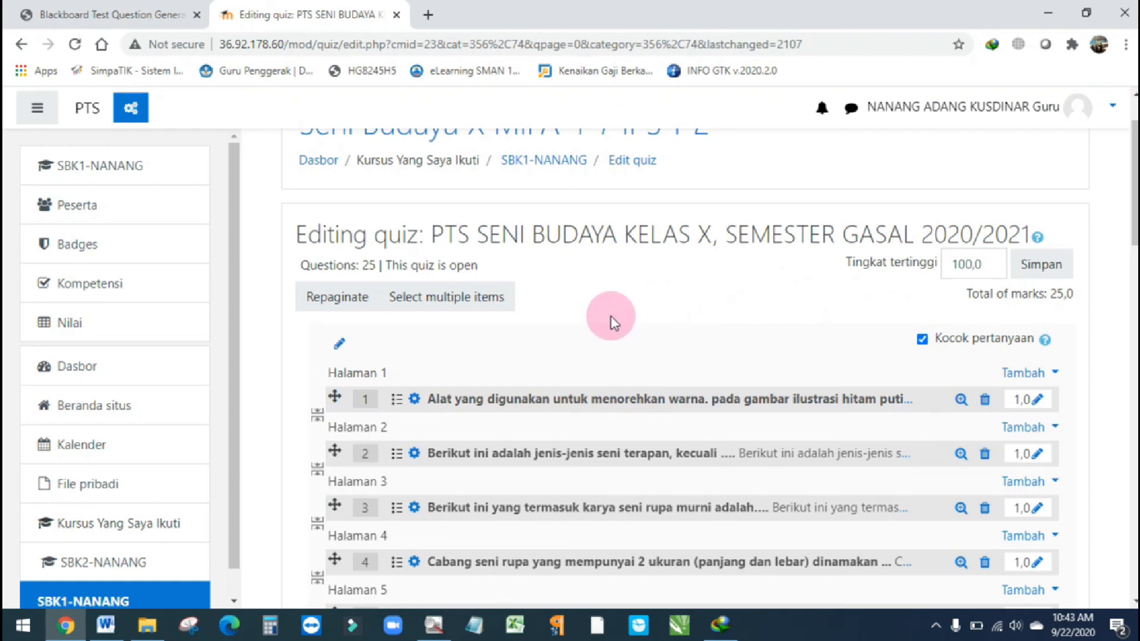
scroll(687, 358, "up", 2)
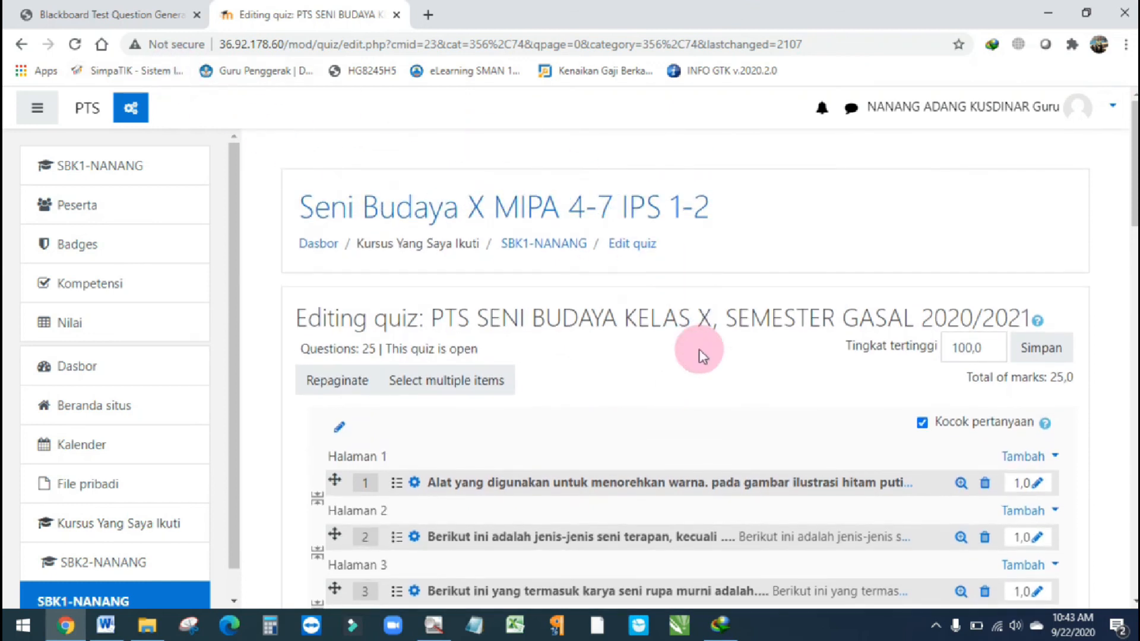
scroll(591, 323, "down", 4)
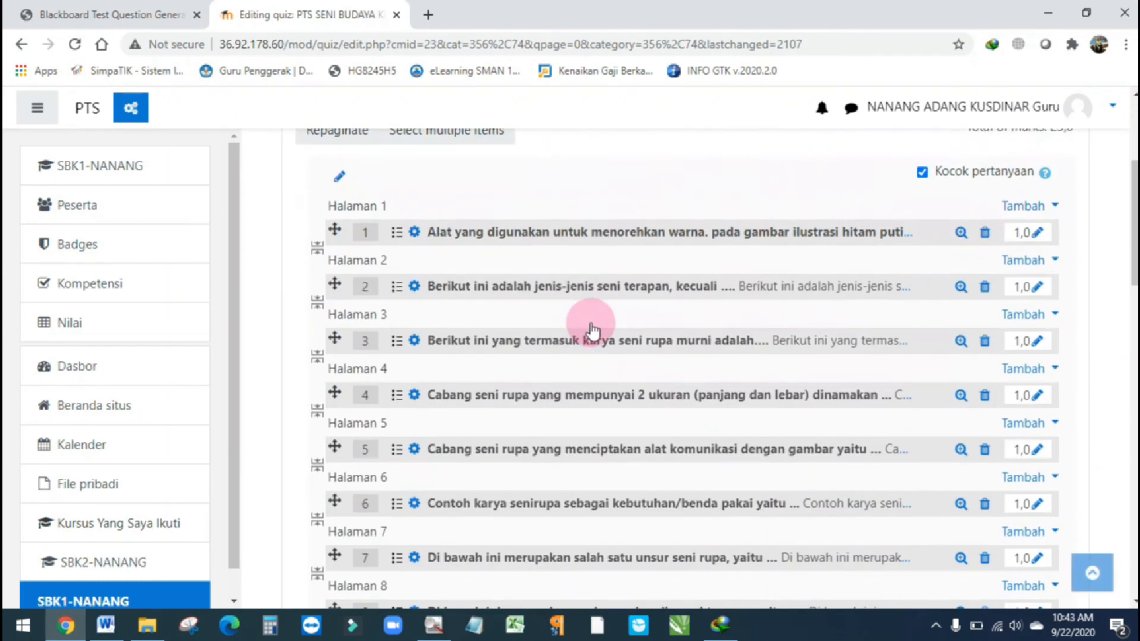
scroll(823, 291, "down", 5)
scroll(822, 291, "down", 15)
scroll(820, 300, "up", 18)
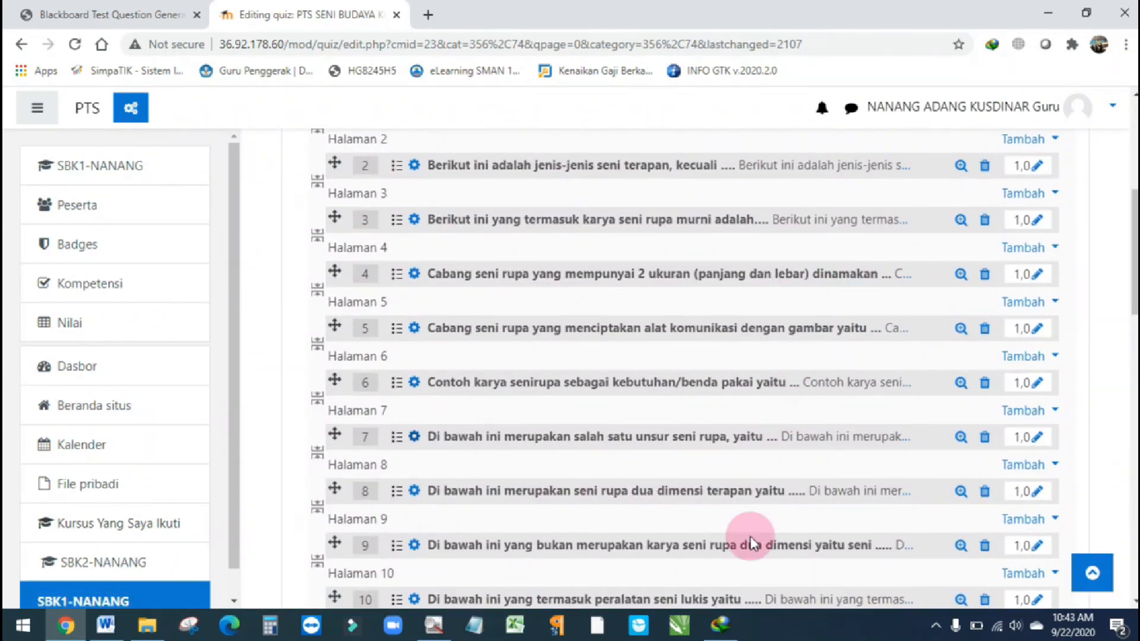